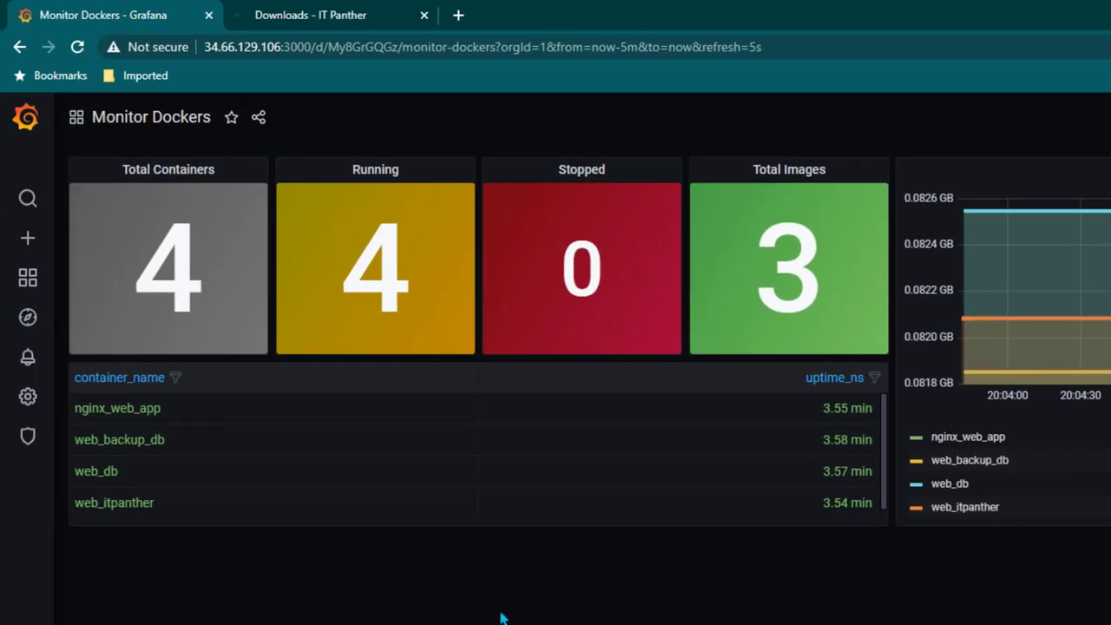
- View the IT Panther Downloads page offering the Grafana Dashboard to Monitor docker, and return to the Monitor Dockers dashboard
left_click(309, 15)
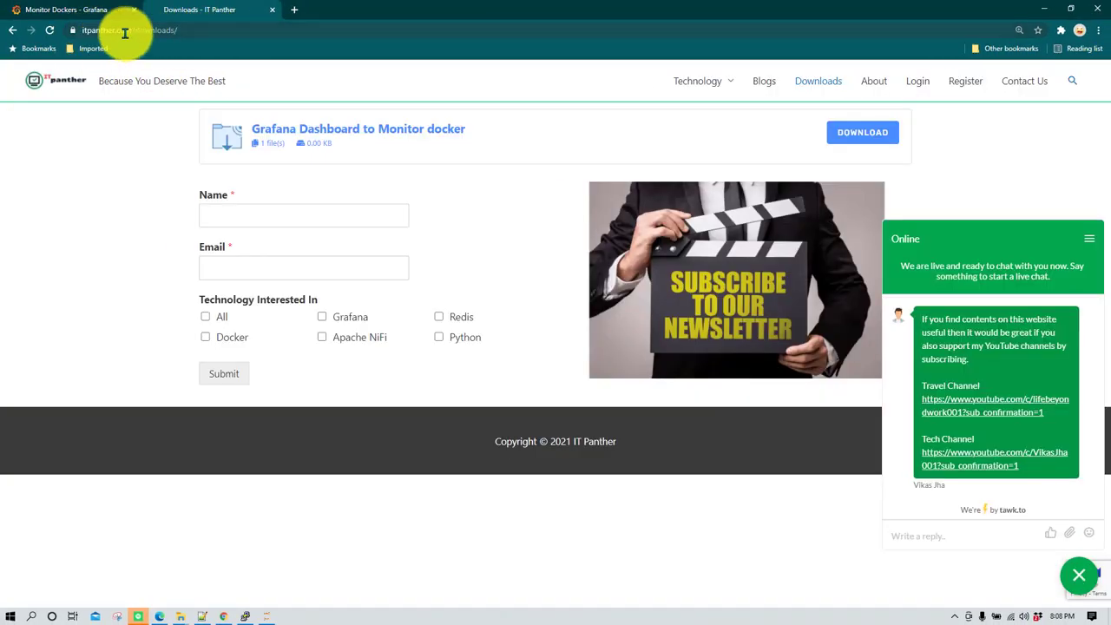
left_click(826, 84)
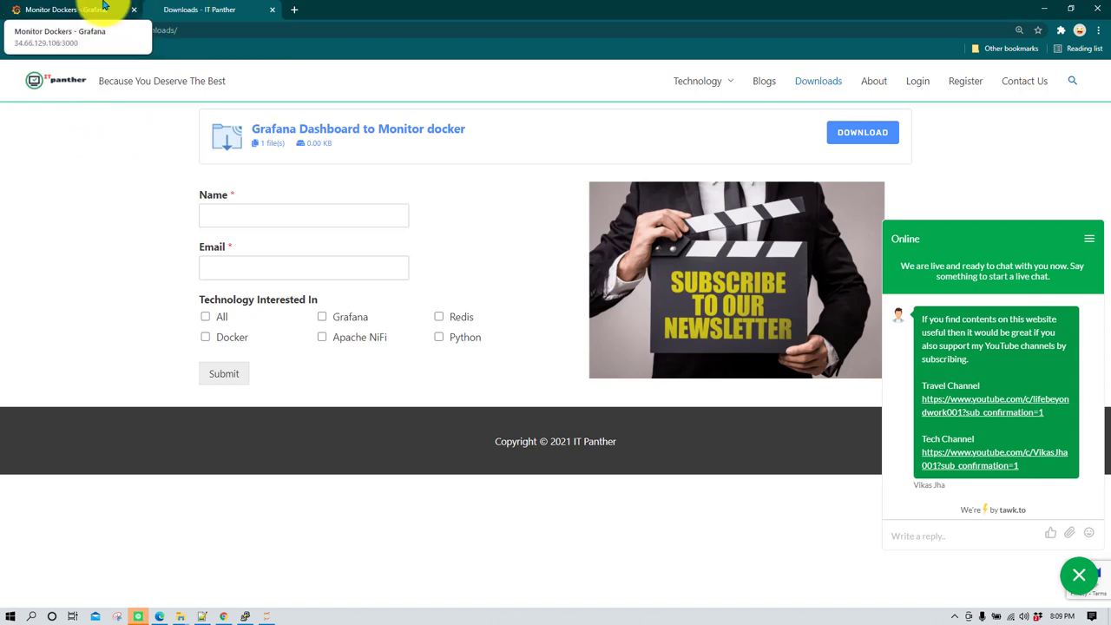
left_click(39, 8)
mouse_move(20, 150)
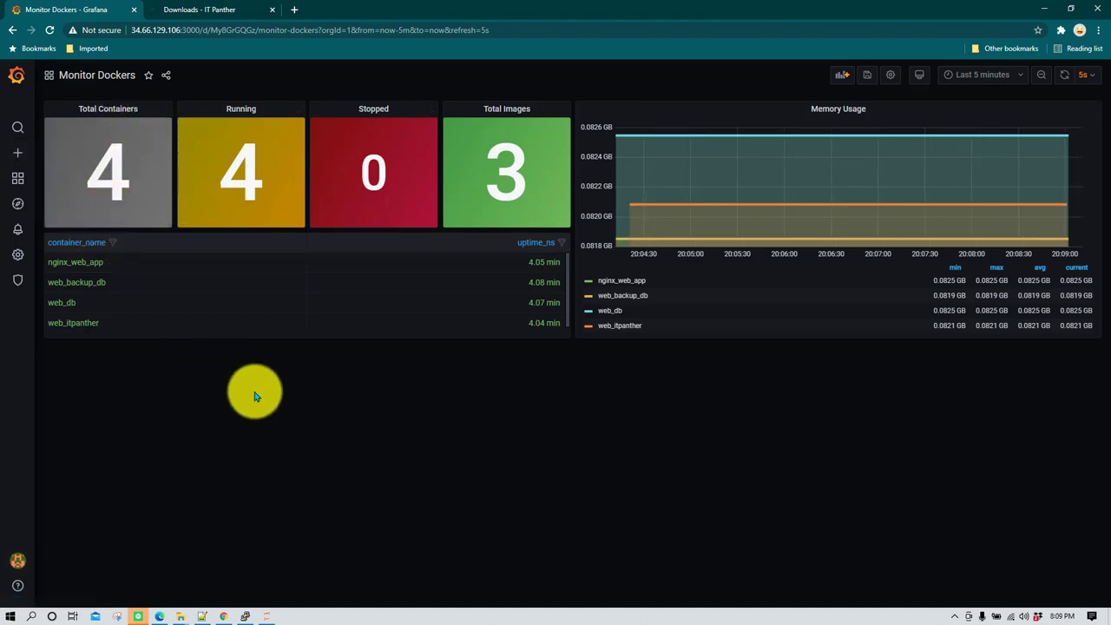
mouse_move(886, 146)
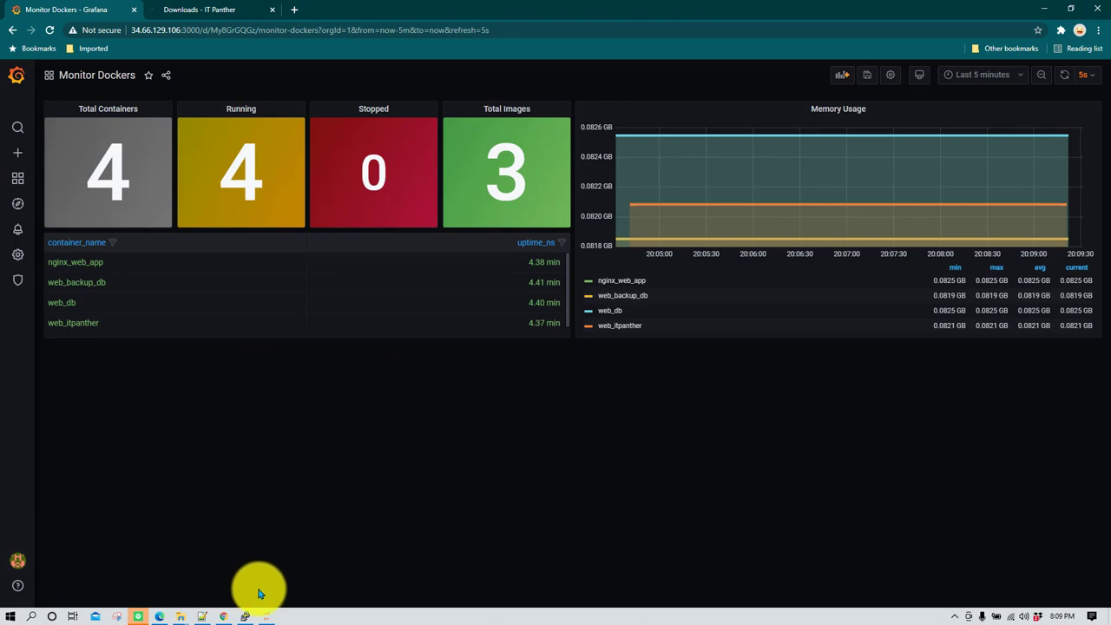
- Switch to the PuTTY root terminal session and clear its screen
left_click(245, 617)
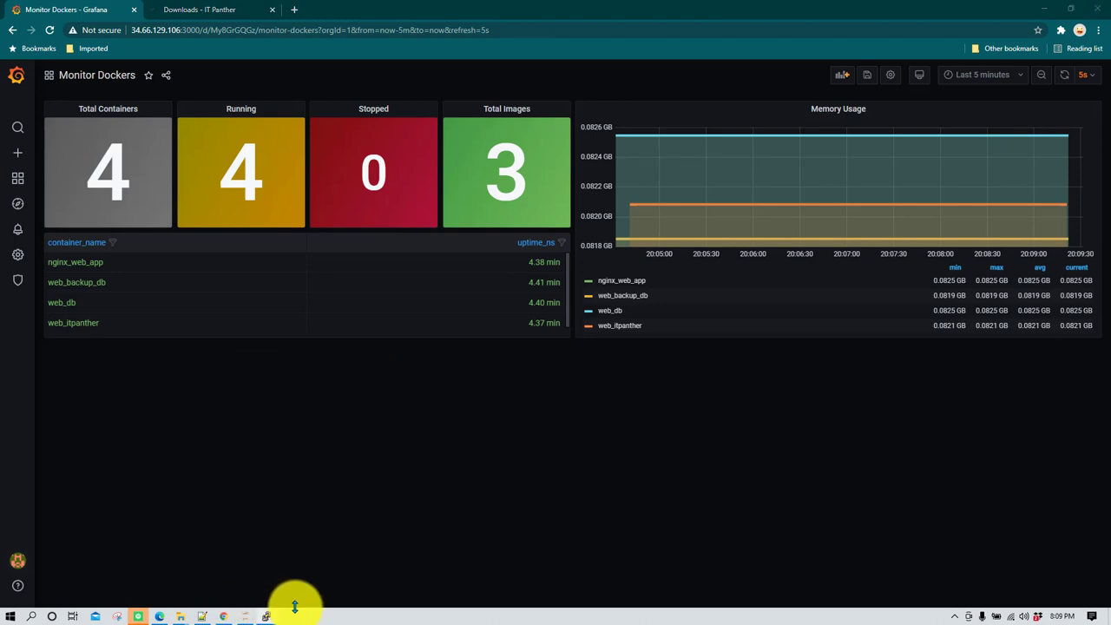
left_click(269, 616)
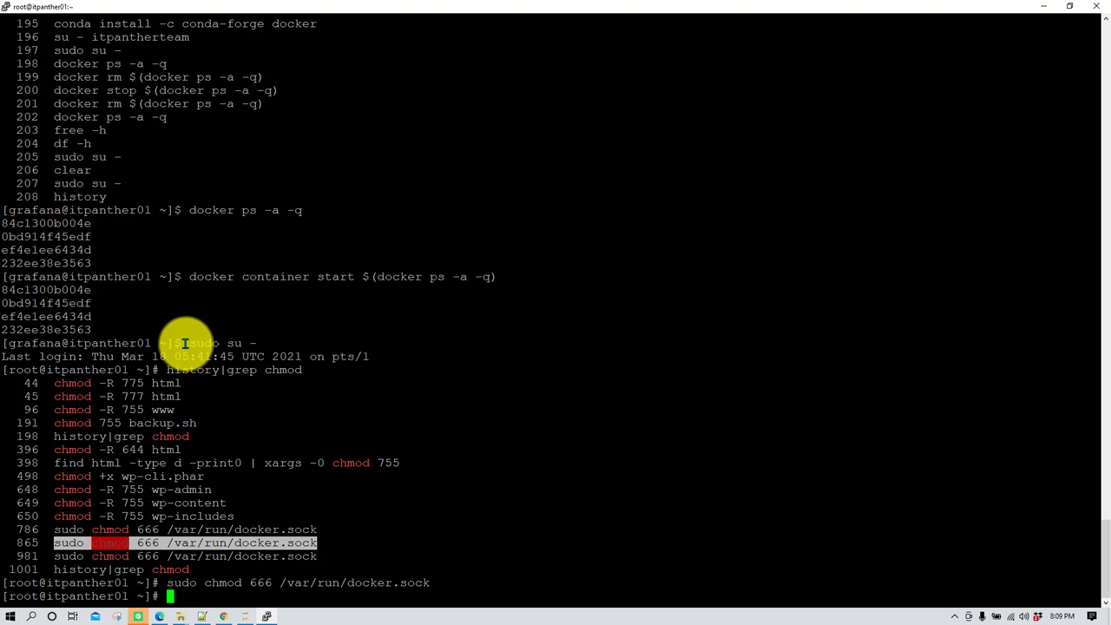
type("clear")
key("Return")
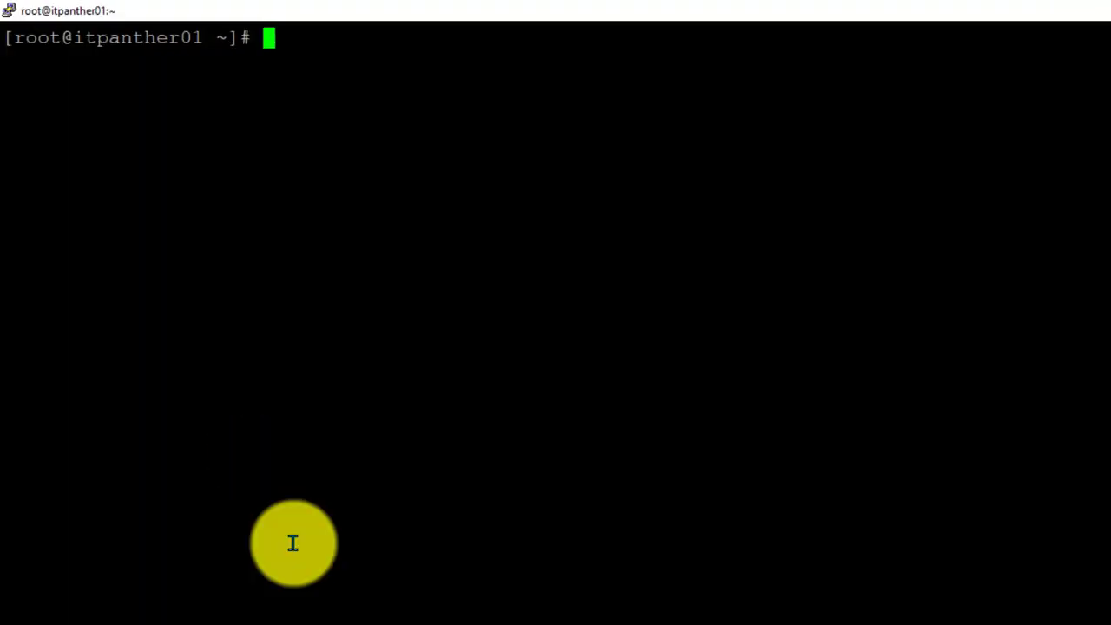
- Open the configuration file /etc/telegraf/telegraf.conf in vi
type("vi ")
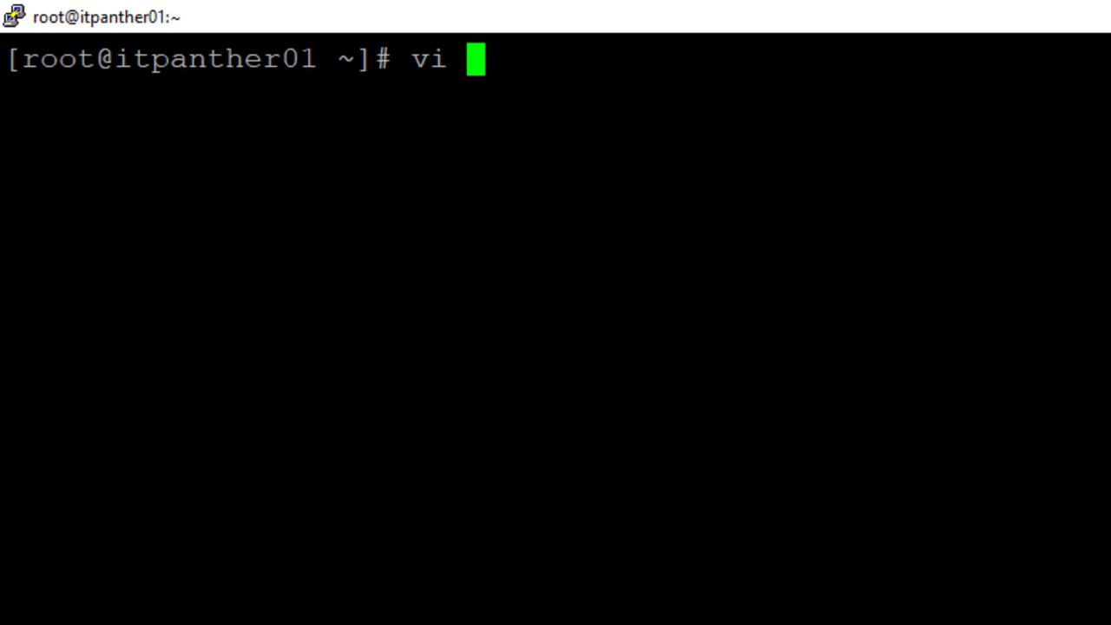
type("/et")
key("BackSpace")
key("BackSpace")
key("BackSpace")
type("/etc")
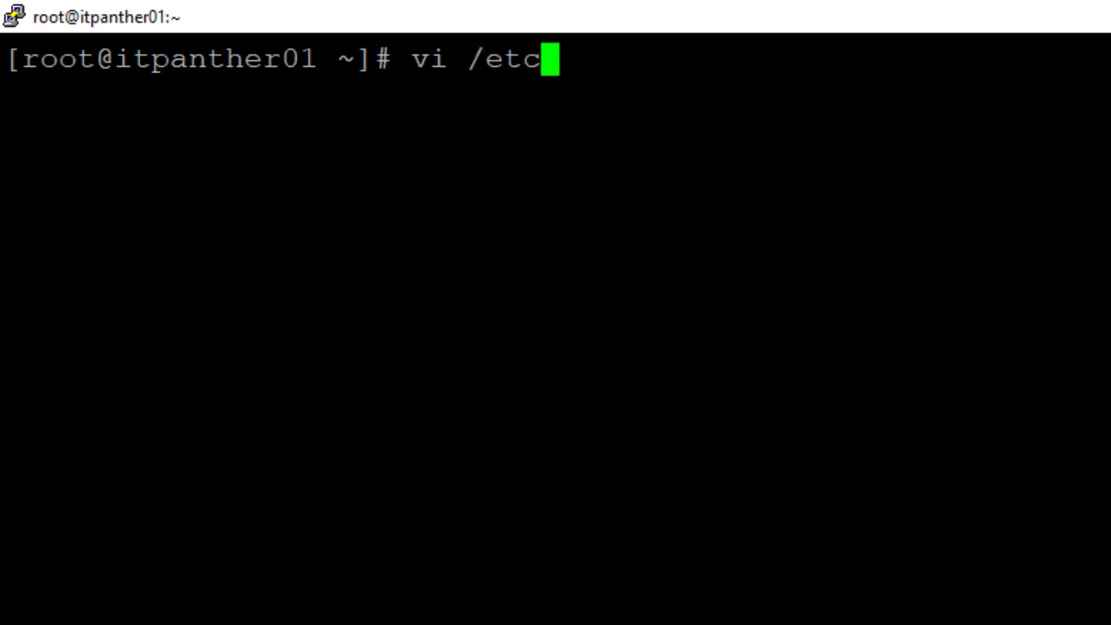
type("/tel")
key("Tab")
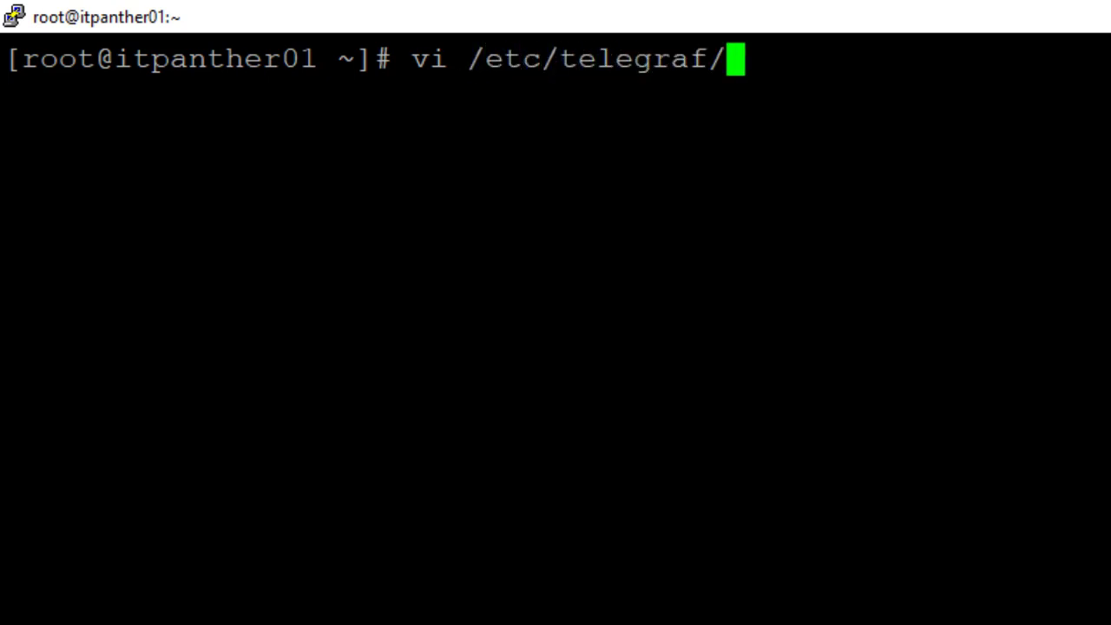
type("tel")
key("Tab")
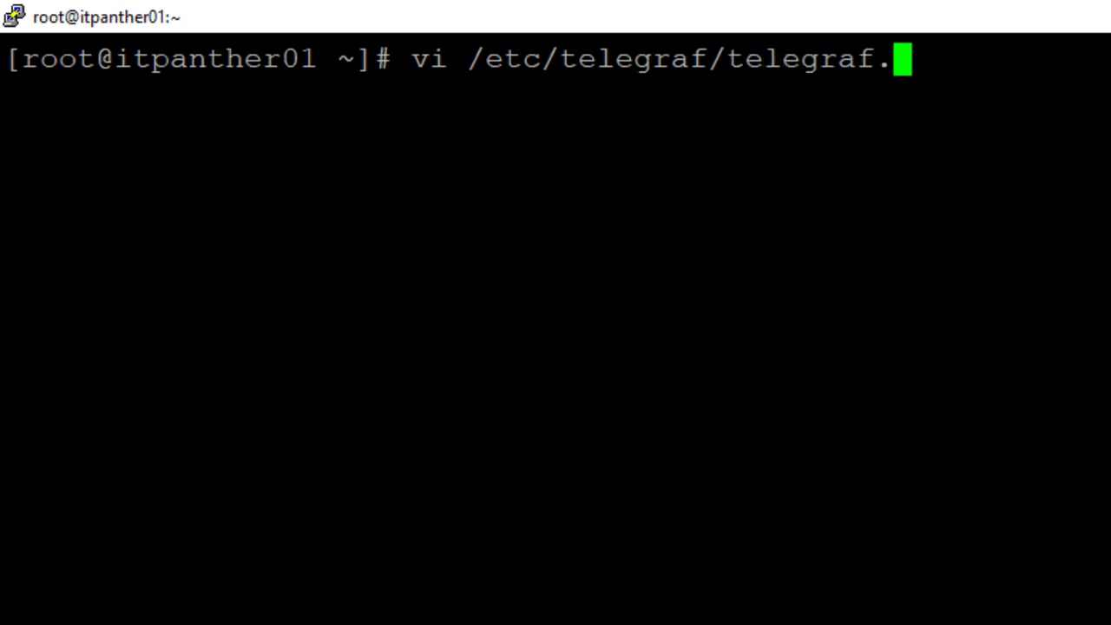
type("conf")
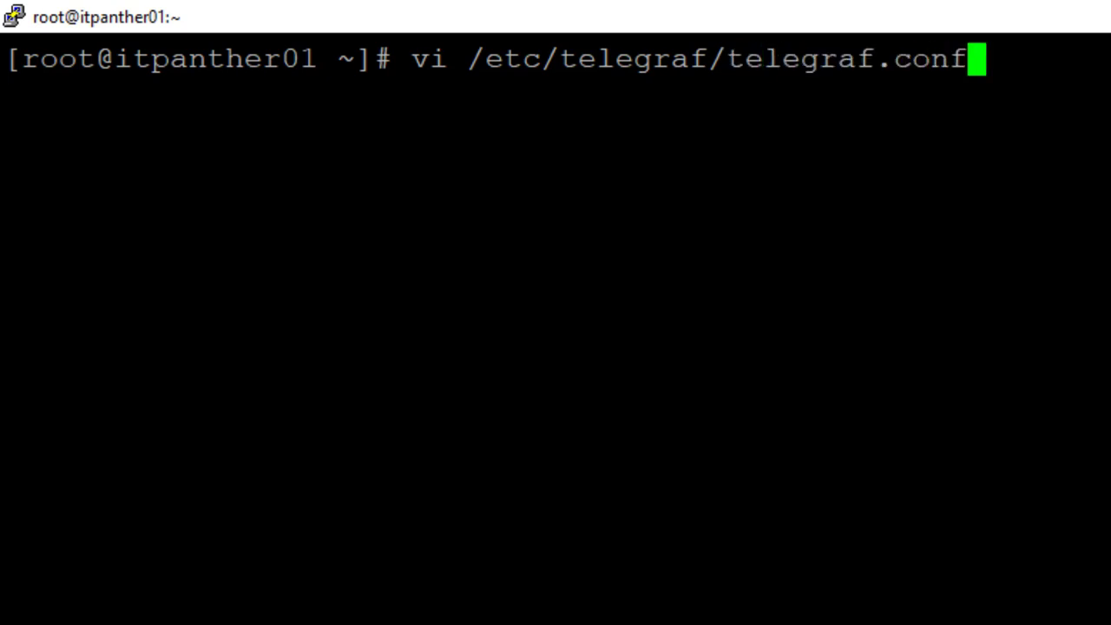
key("Return")
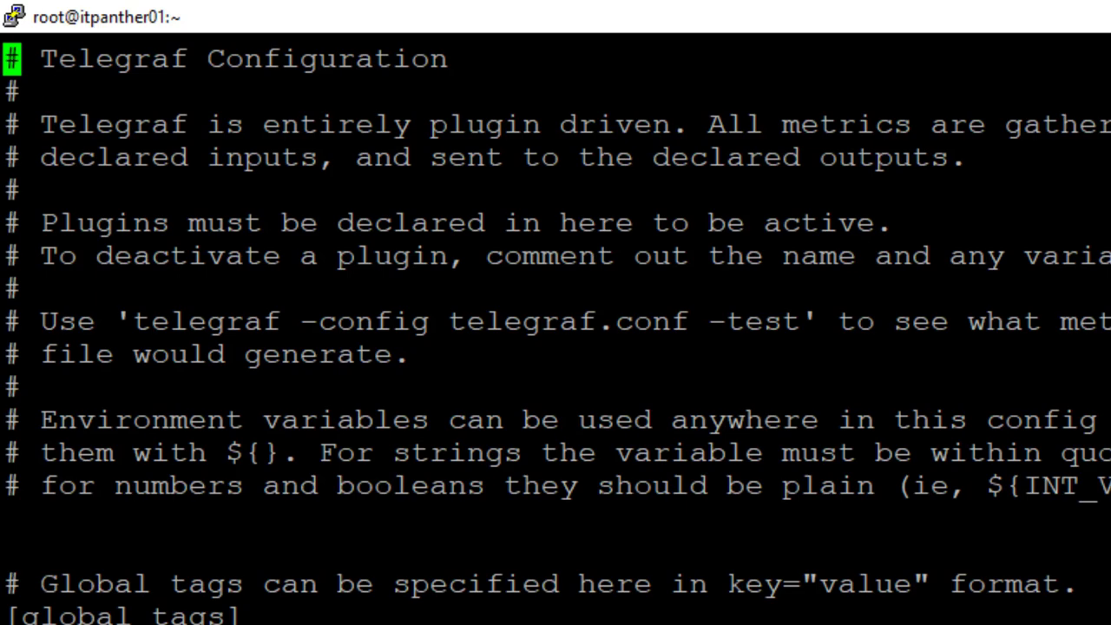
- Find "docker" in the file and place the insert-mode cursor at the start of the [[inputs.docker]] line
type("/docker")
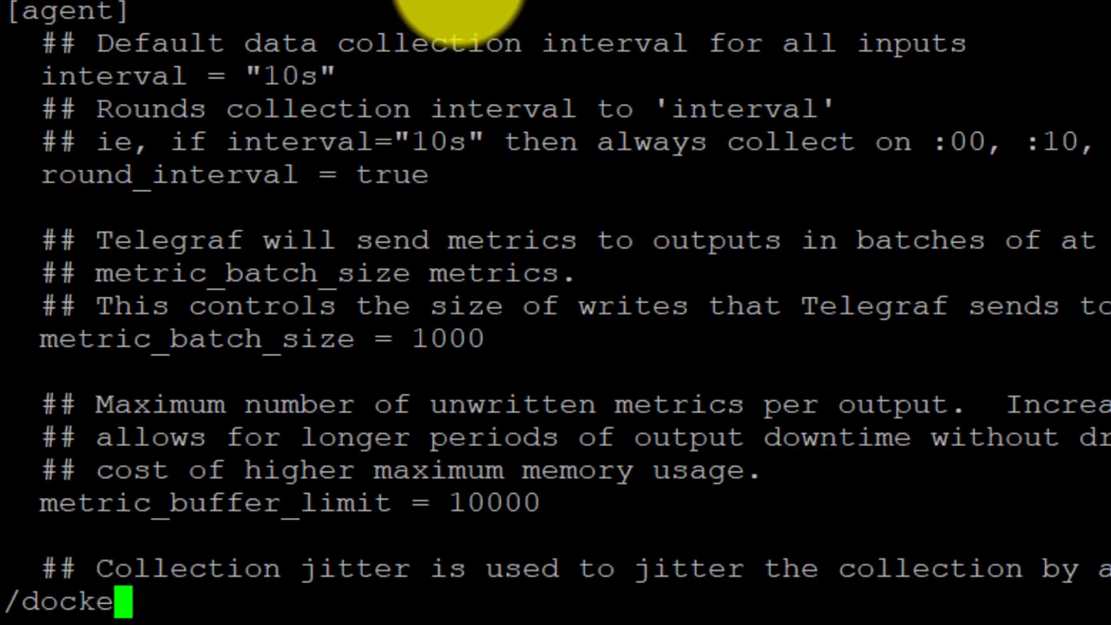
key("Return")
key("i")
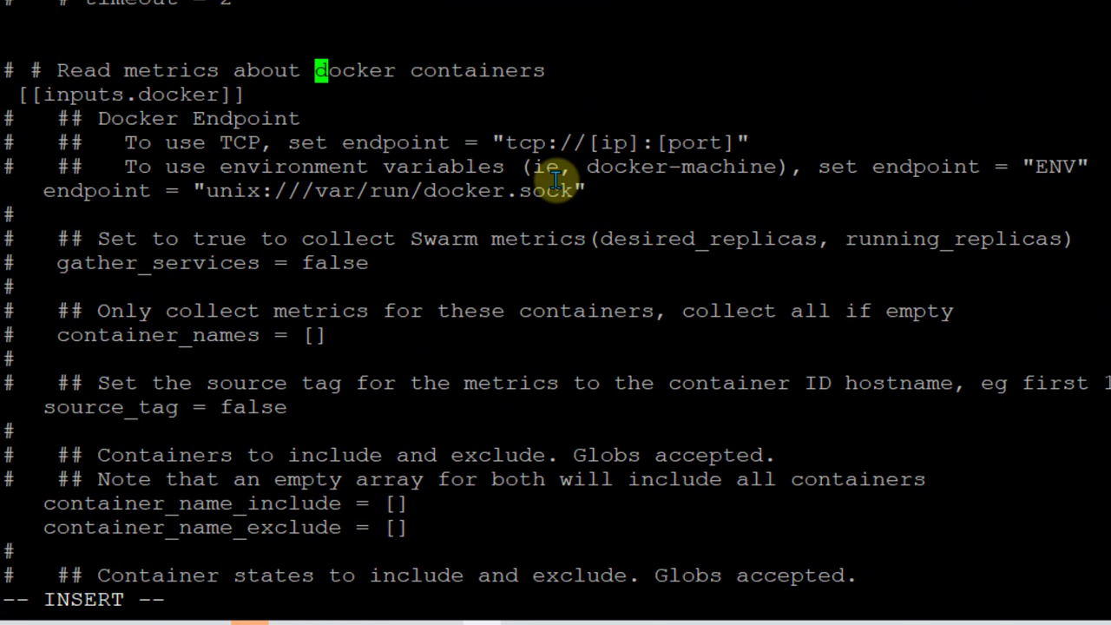
key("Down")
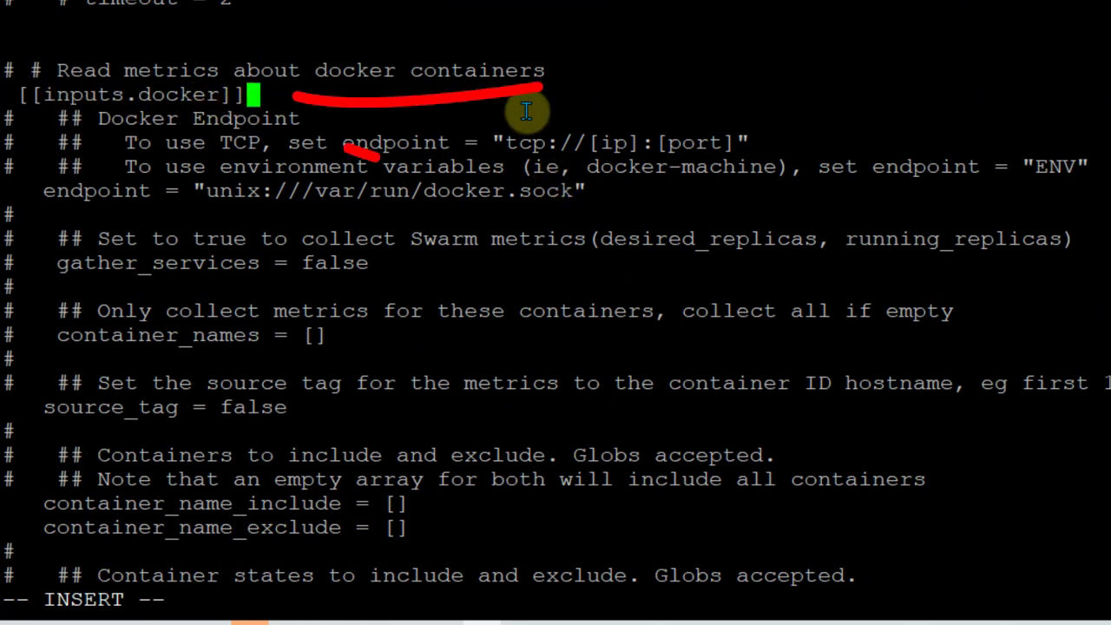
key("Home")
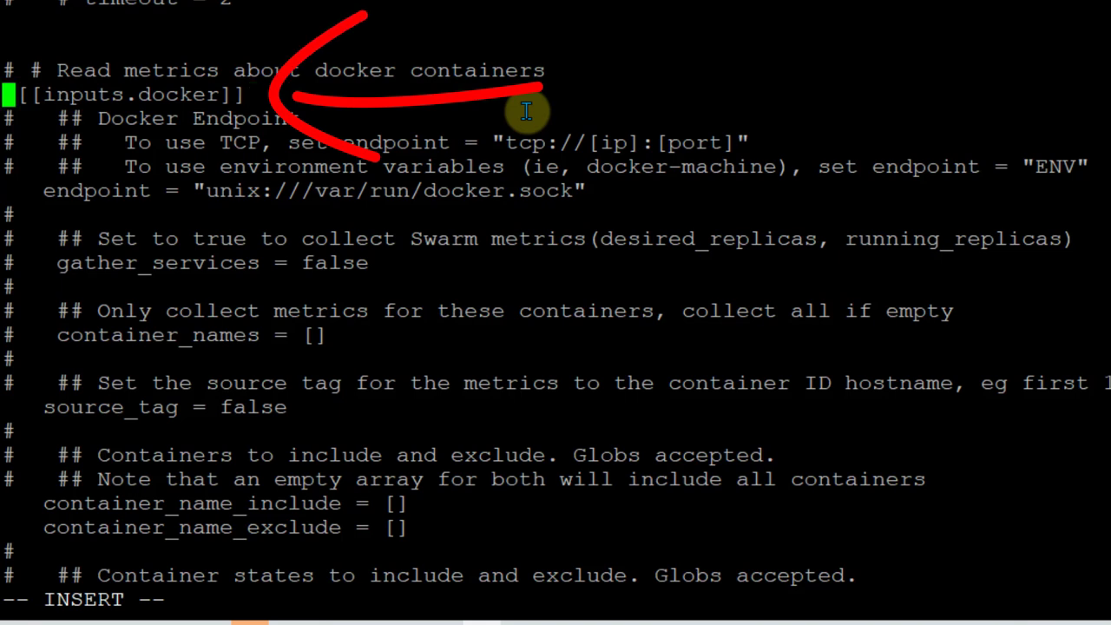
- Examine the docker endpoint setting and the [[inputs.docker]] plugin line to check that both are uncommented
key("Down")
key("Down")
key("Down")
key("Down")
key("Down")
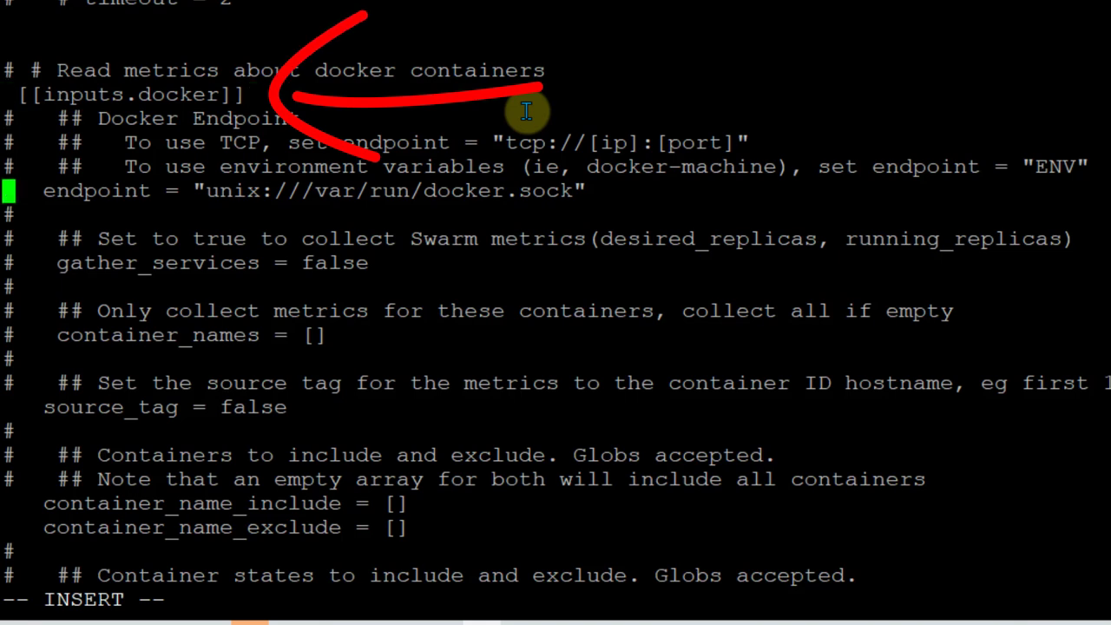
key("Up")
left_click_drag(590, 196, 43, 191)
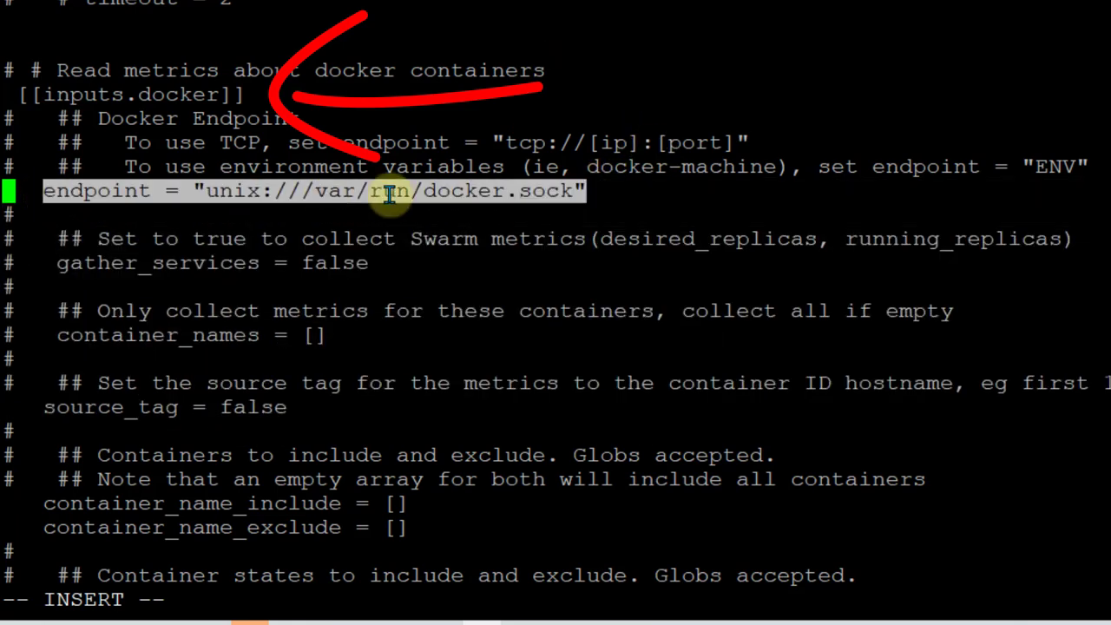
triple_click(71, 91)
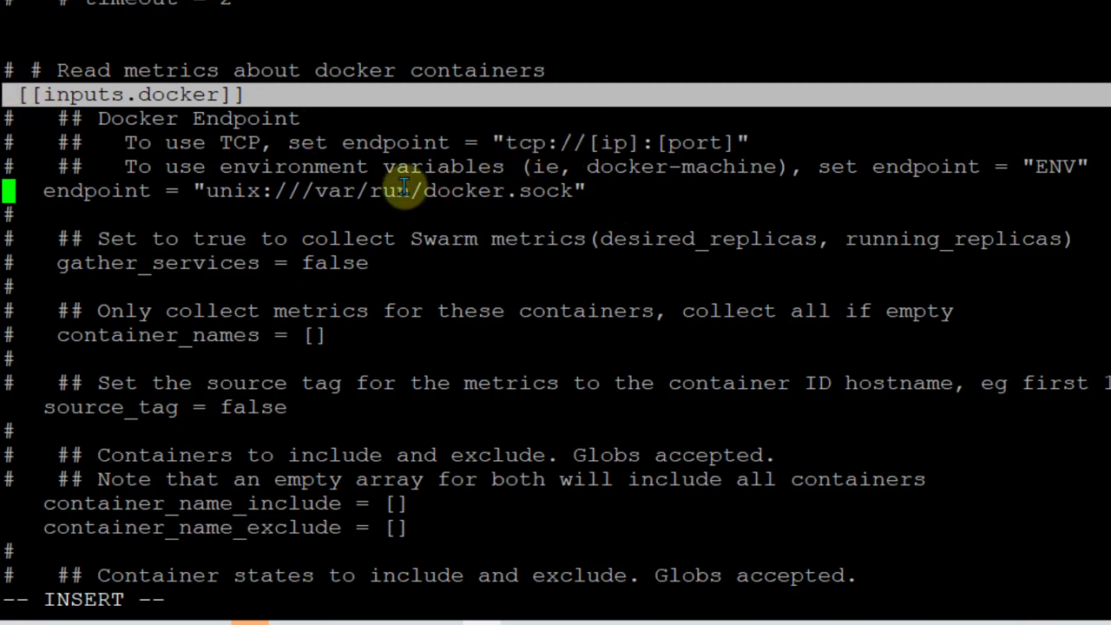
- Review container_name_include and container_name_exclude against the containers on the Grafana dashboard, and recheck the [[inputs.docker]] and endpoint lines
left_click(91, 508)
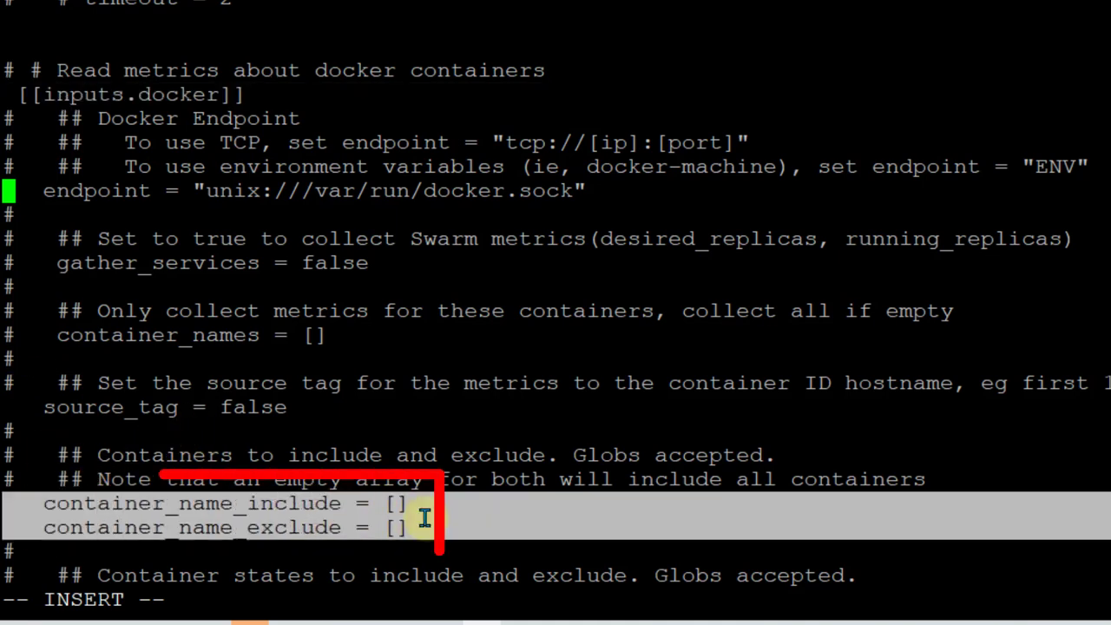
left_click(354, 506)
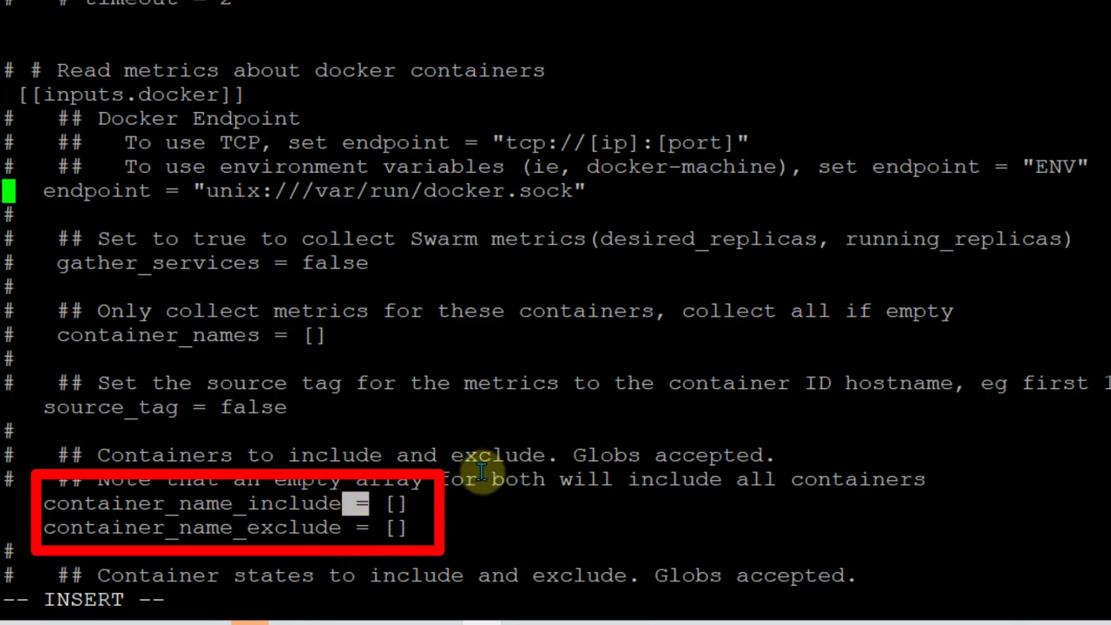
key("alt+Tab")
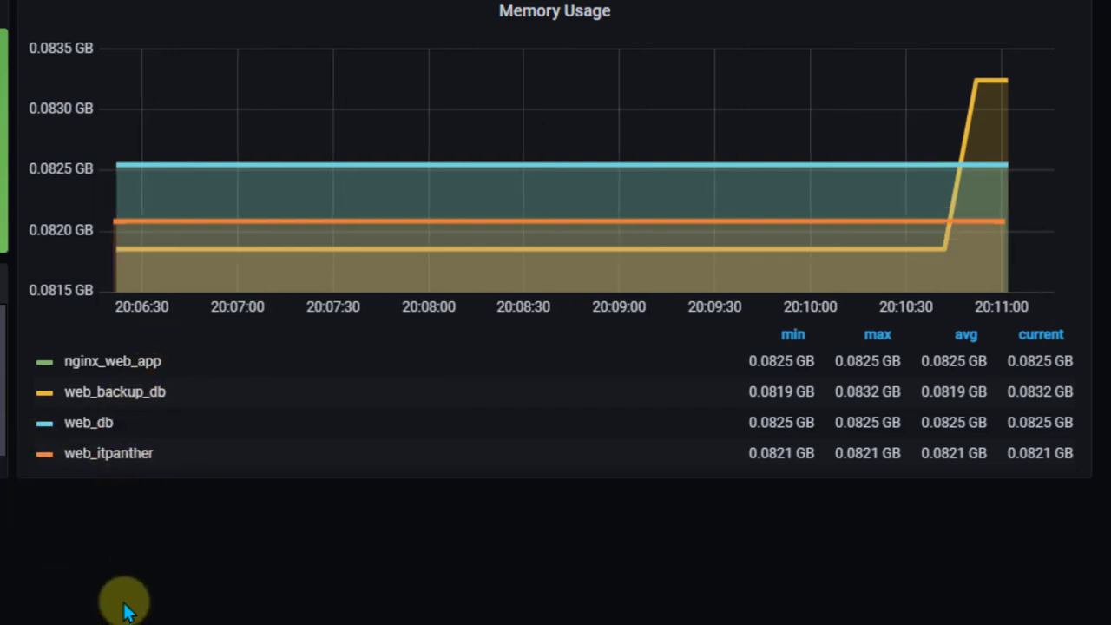
key("alt+Tab")
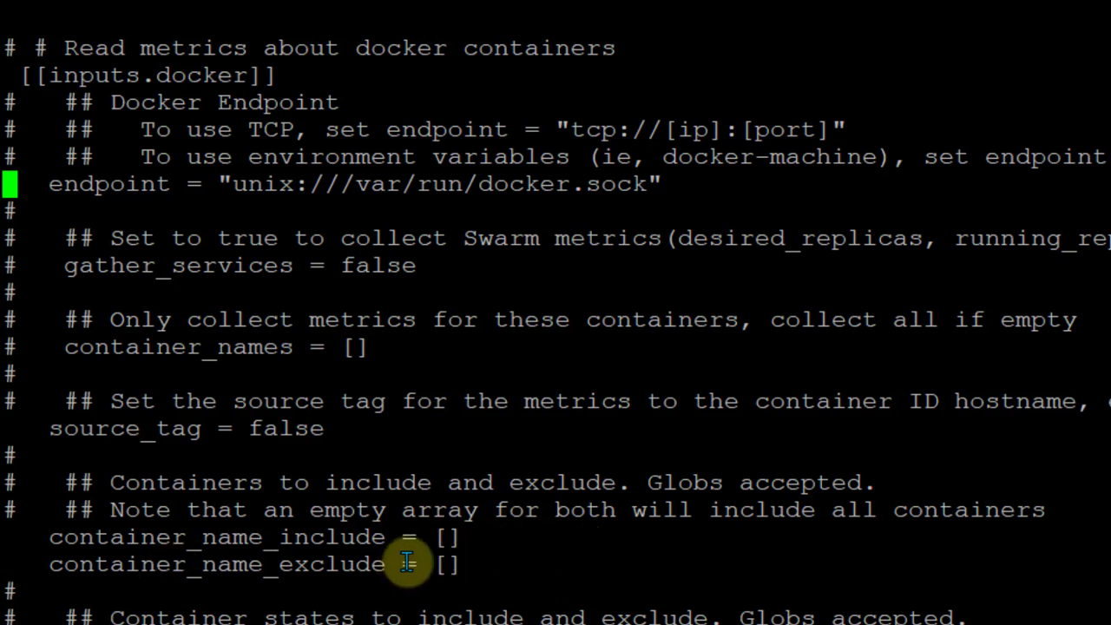
left_click_drag(478, 564, 2, 538)
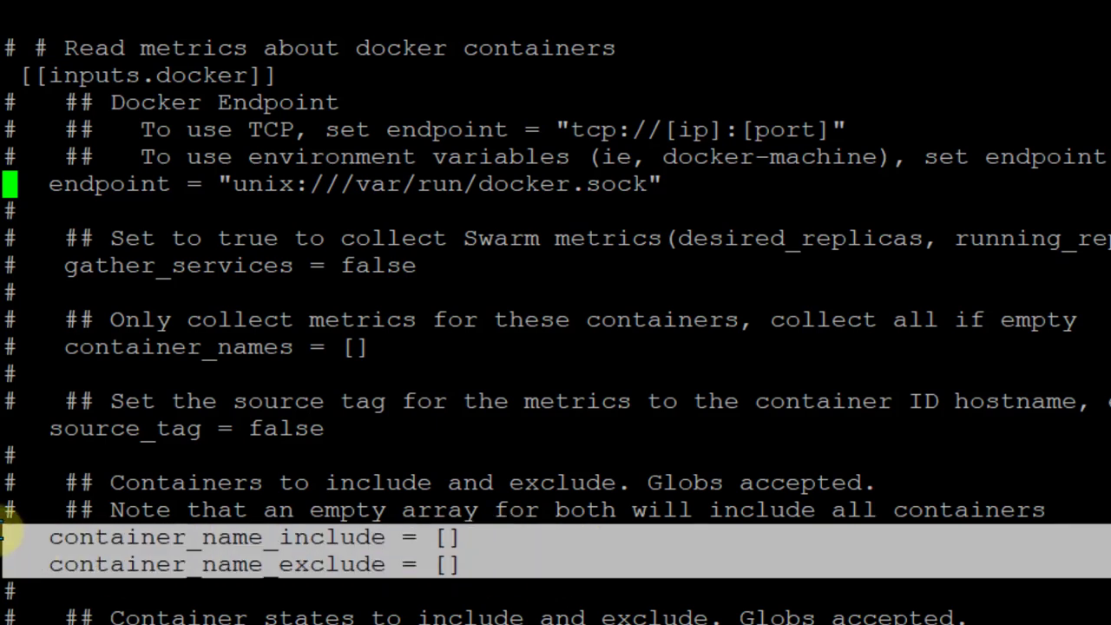
left_click(11, 526)
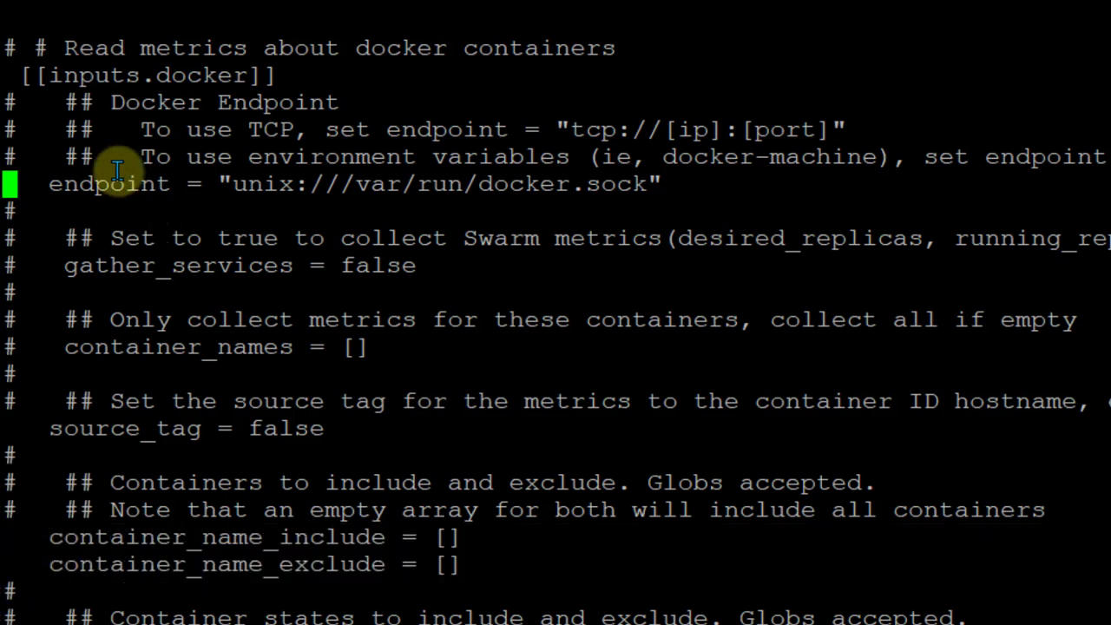
left_click_drag(4, 76, 299, 76)
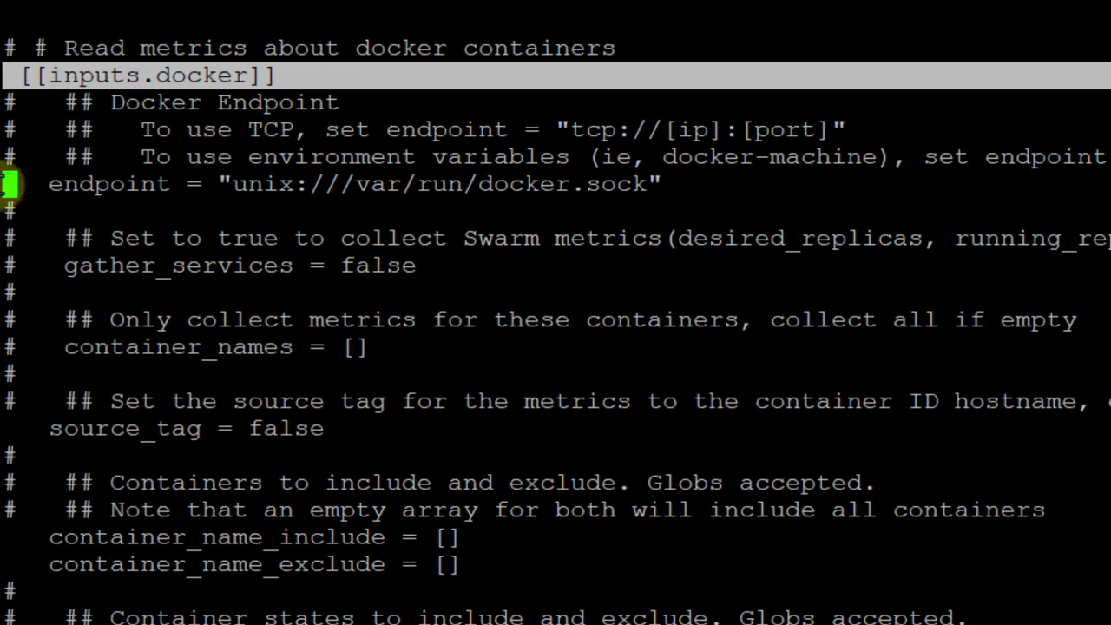
left_click_drag(8, 184, 703, 178)
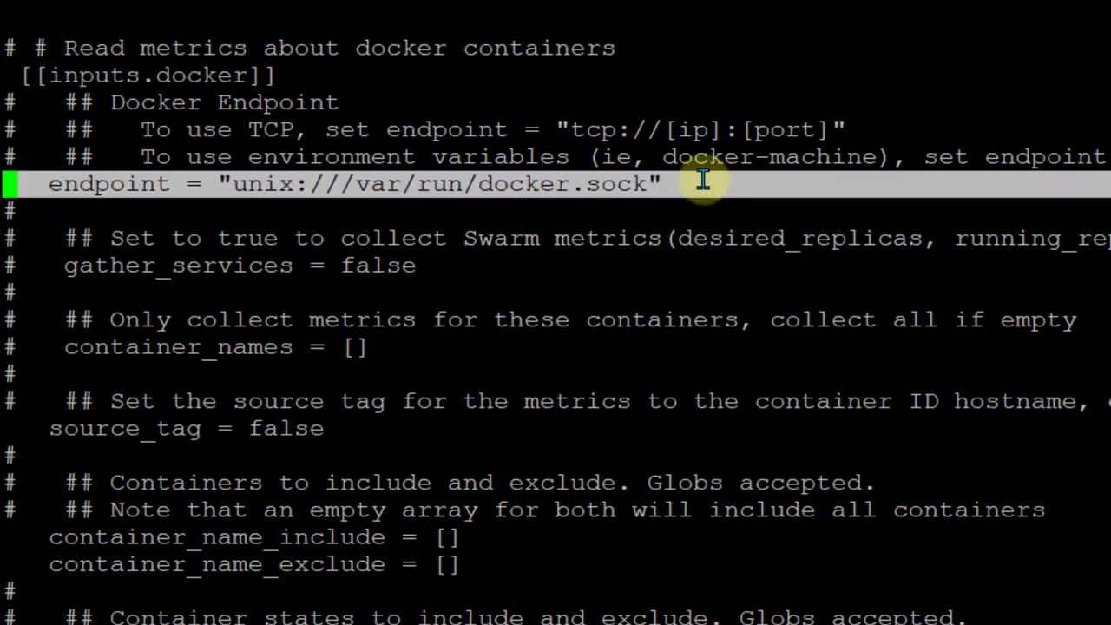
left_click(430, 305)
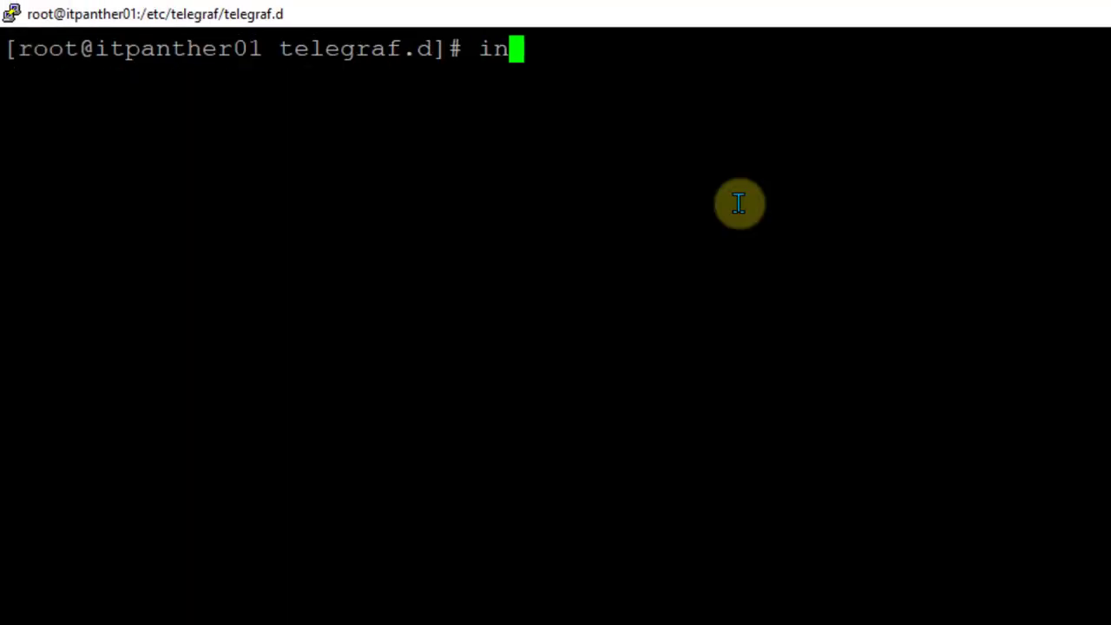
- Start the influx shell and select the telegraf database
type("flux")
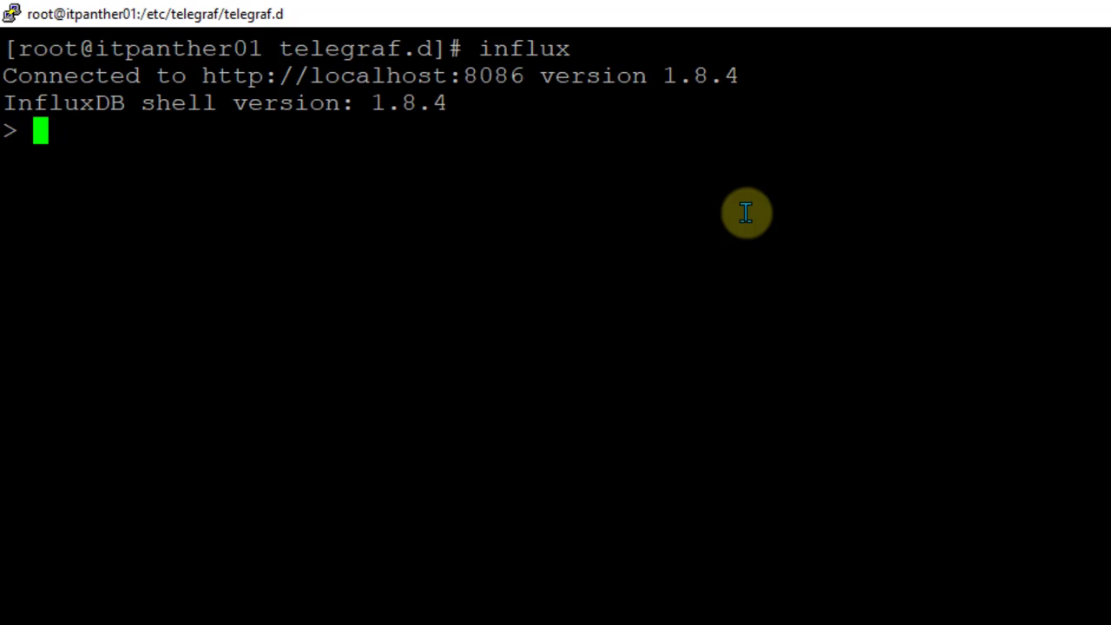
type("show")
type("use tele")
type("graf")
key("Return")
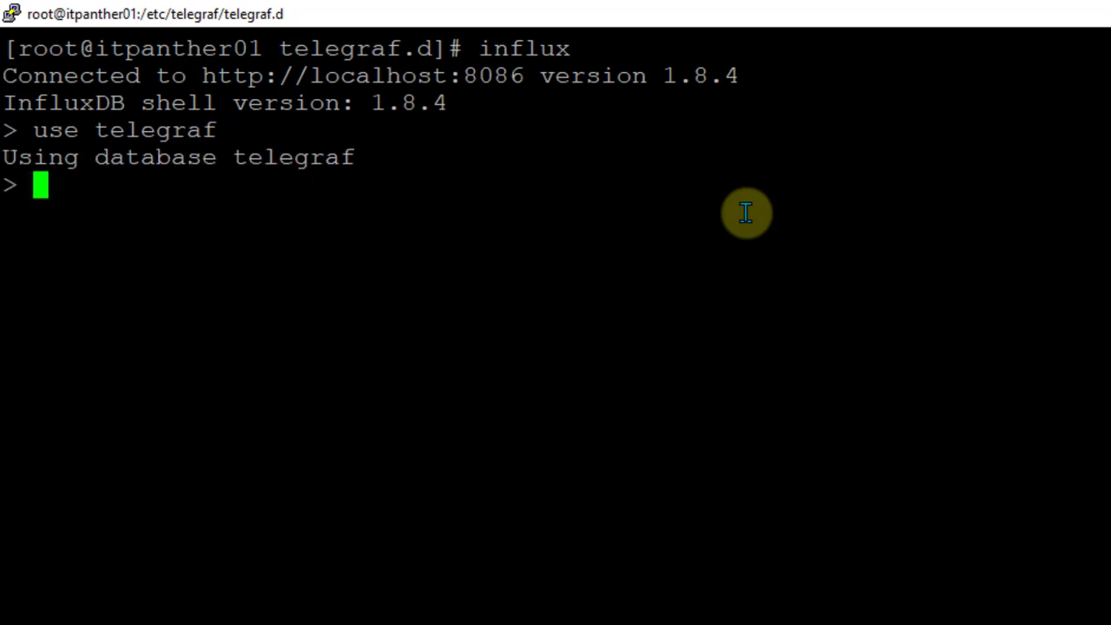
- List the telegraf database's measurements and examine the docker entries among them
type("show measu")
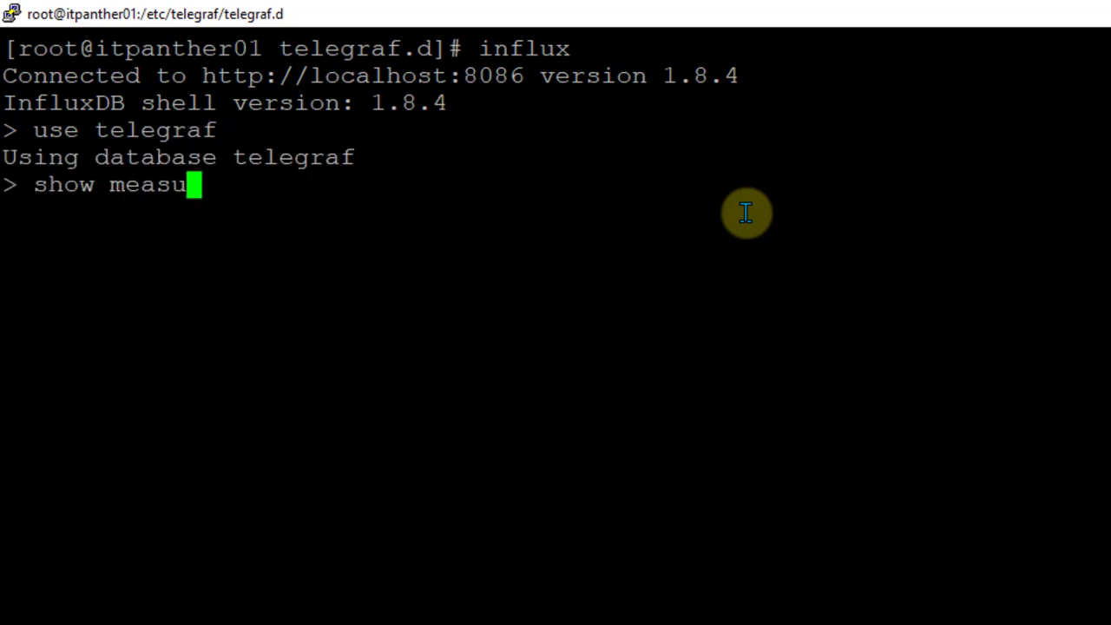
type("rements")
key("Return")
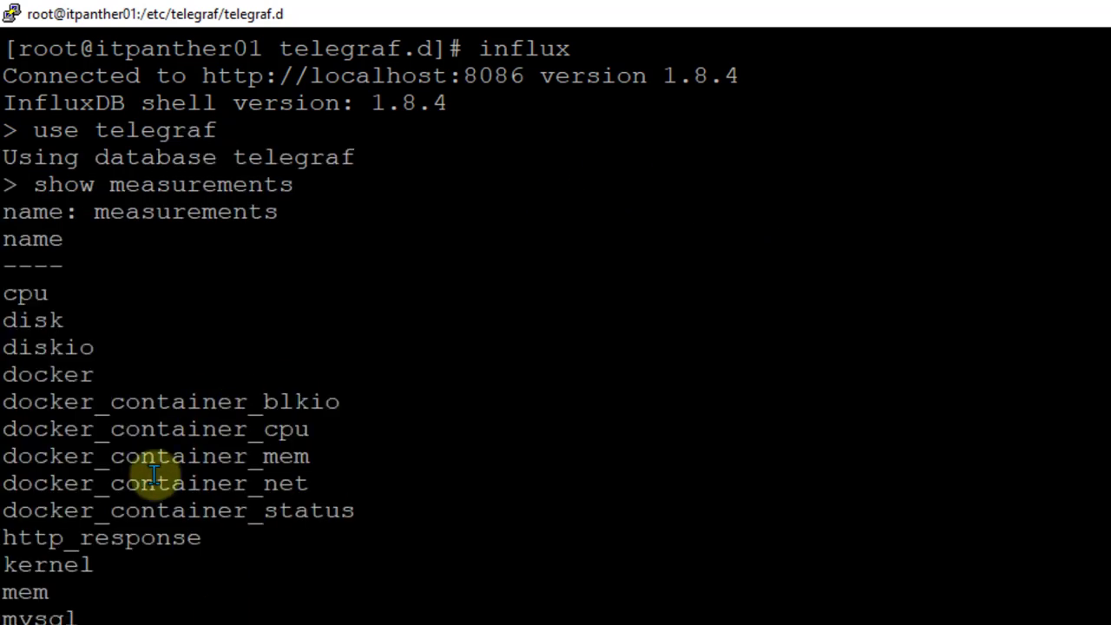
left_click_drag(373, 524, 5, 375)
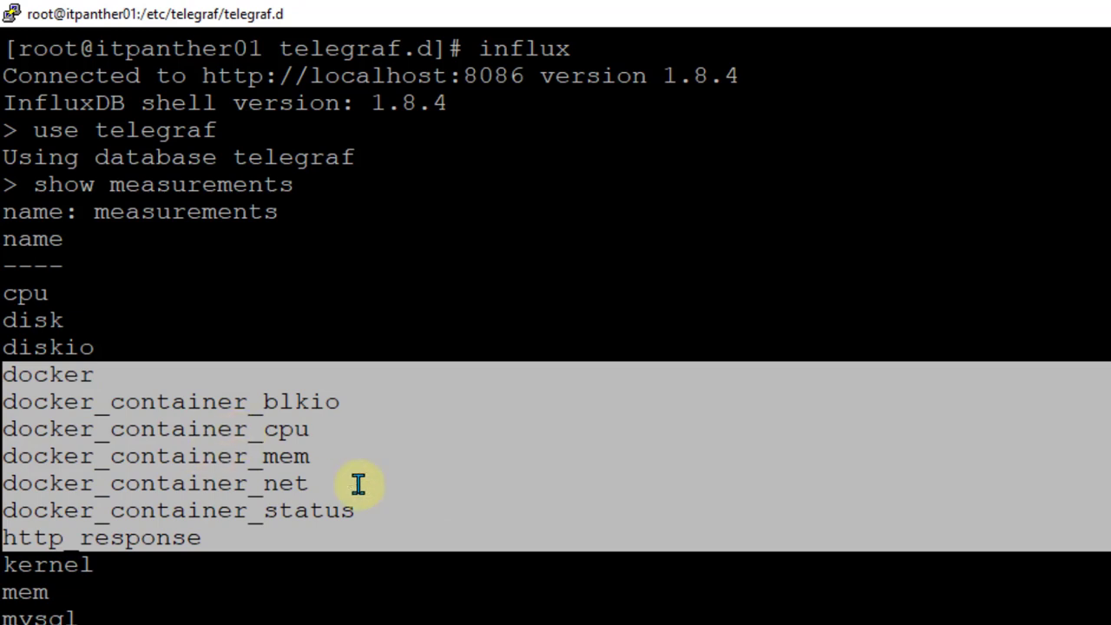
left_click(105, 455)
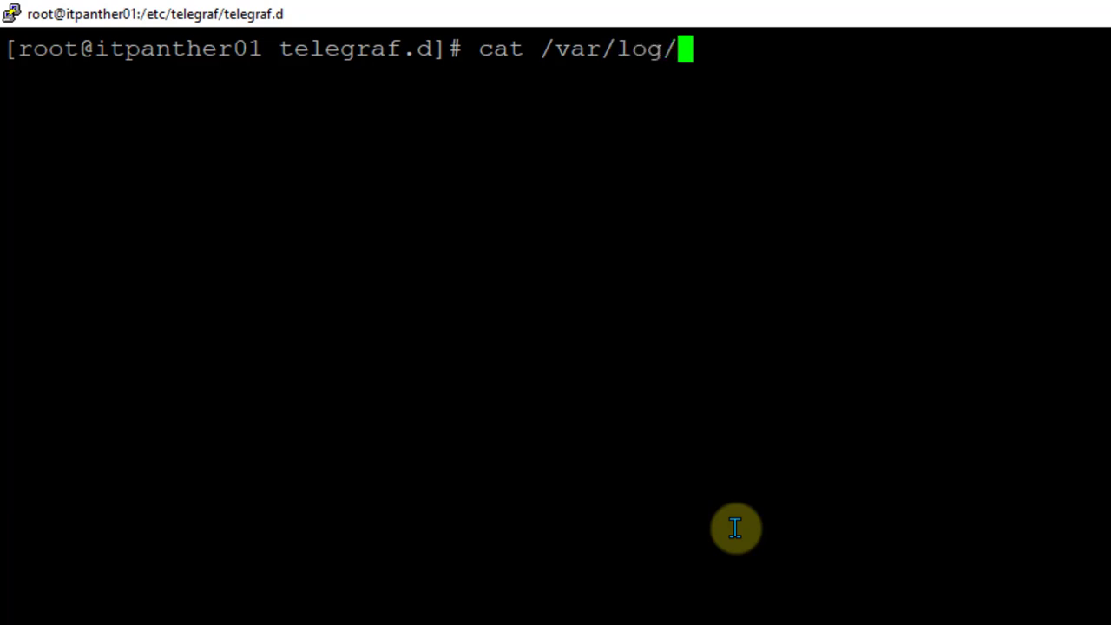
- Search /var/log/messages with grep for lines containing "sock"
type("ssages")
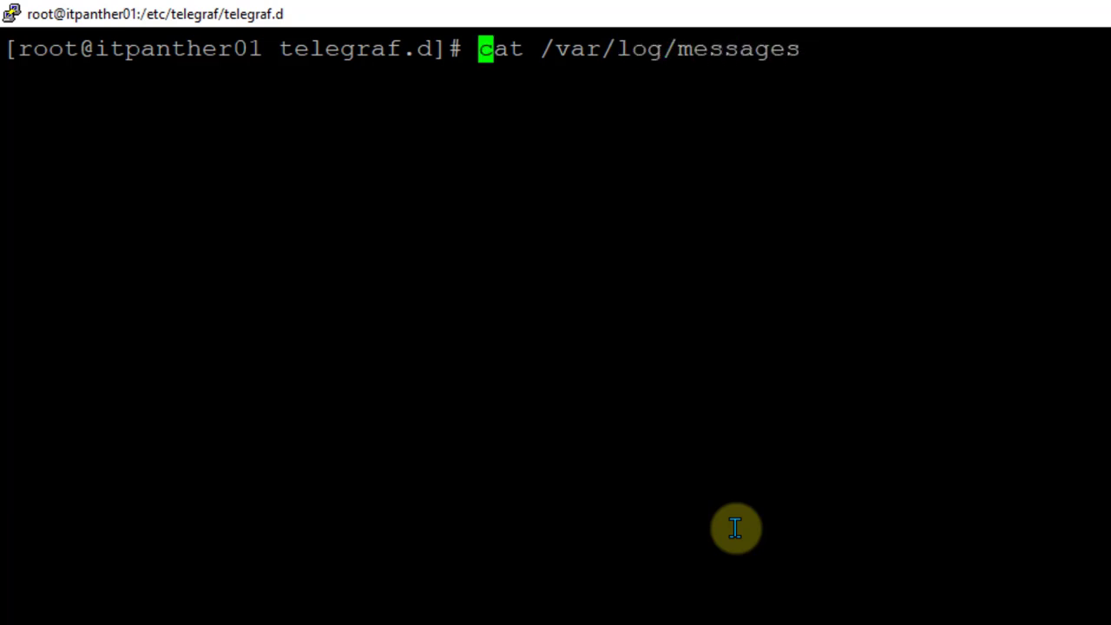
key("Delete")
key("Delete")
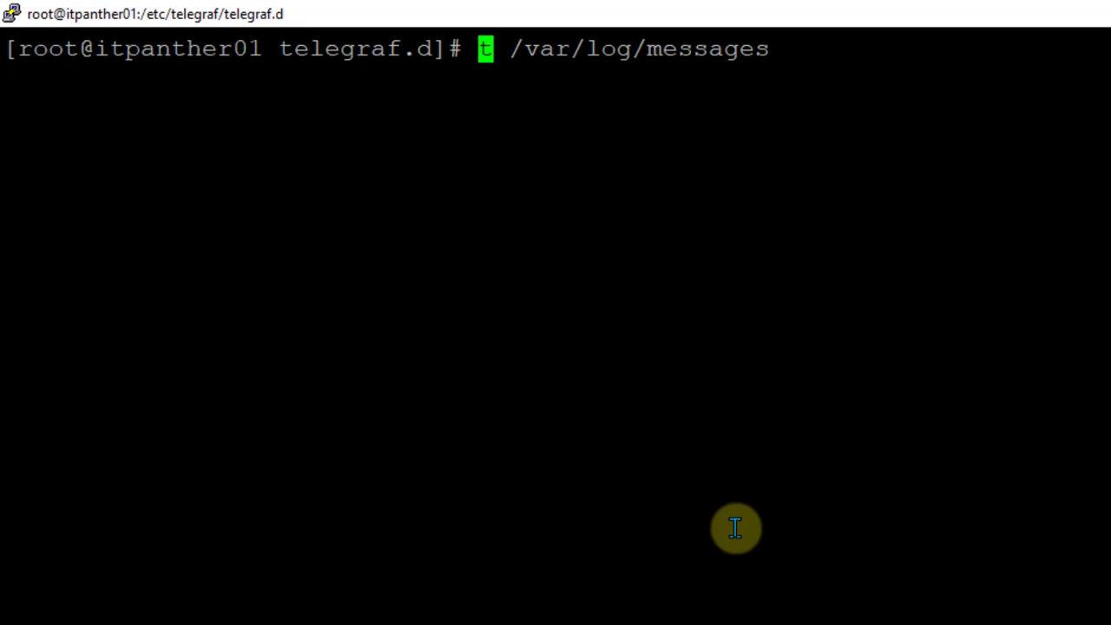
key("Delete")
type("grep ")
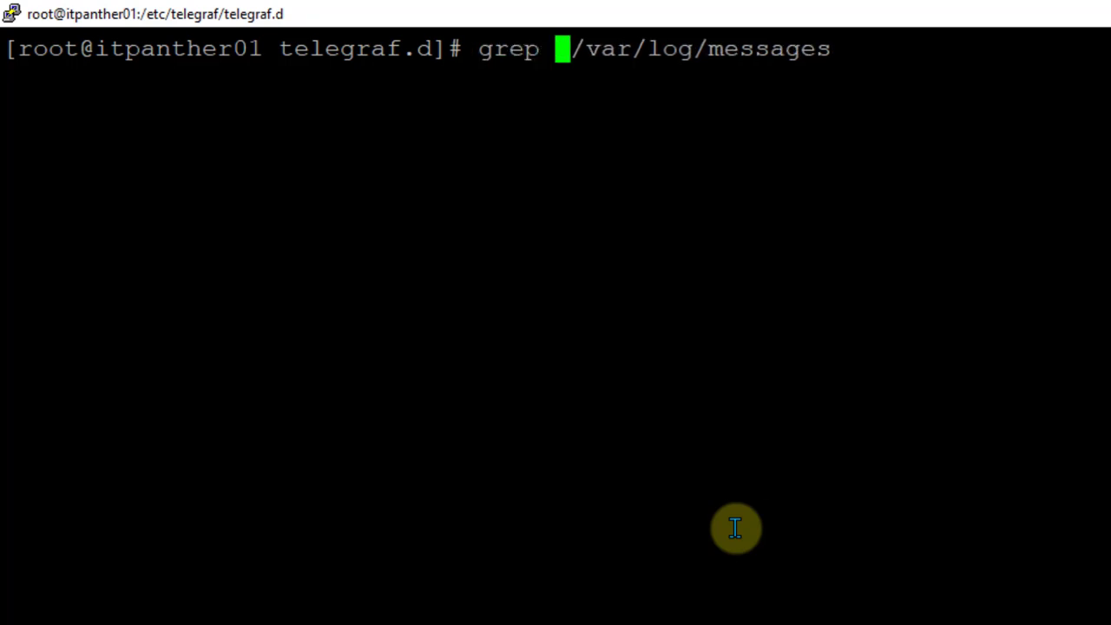
type("sock")
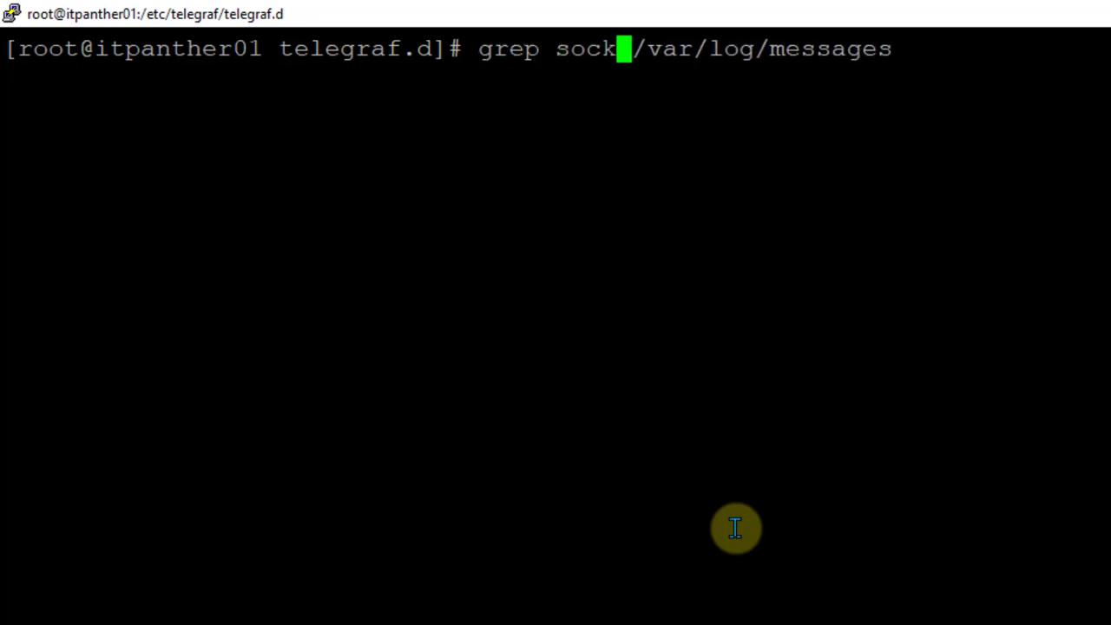
key("Return")
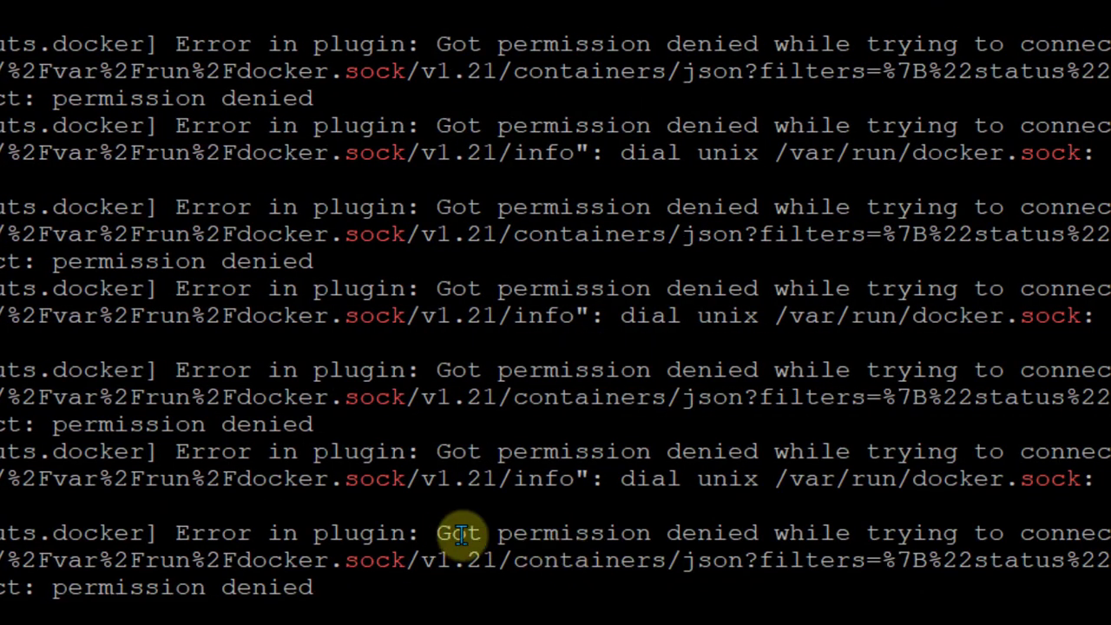
- Examine the inputs.docker plugin errors and the Docker socket path in the log output, glancing at the Grafana dashboard in between
left_click_drag(425, 533, 850, 533)
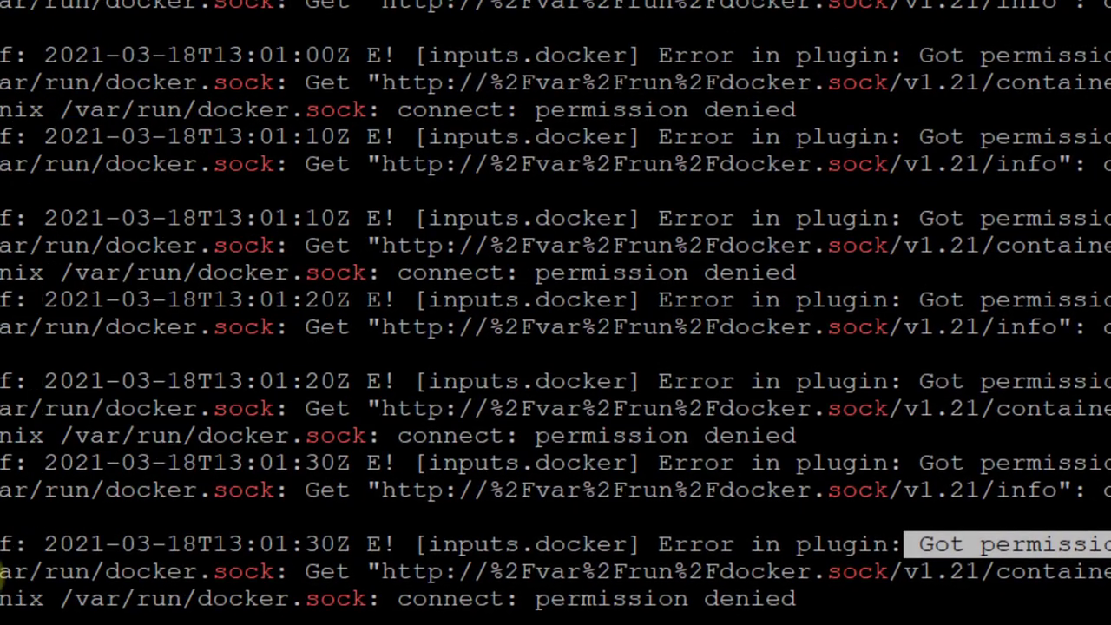
left_click_drag(257, 577, 565, 575)
left_click(562, 573)
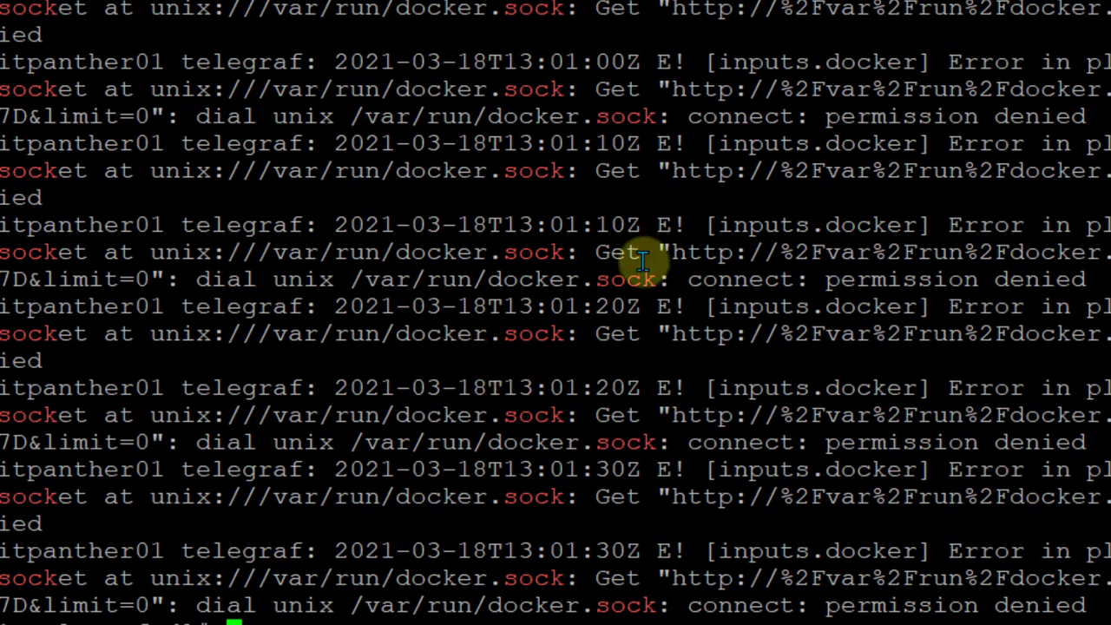
key("alt+Tab")
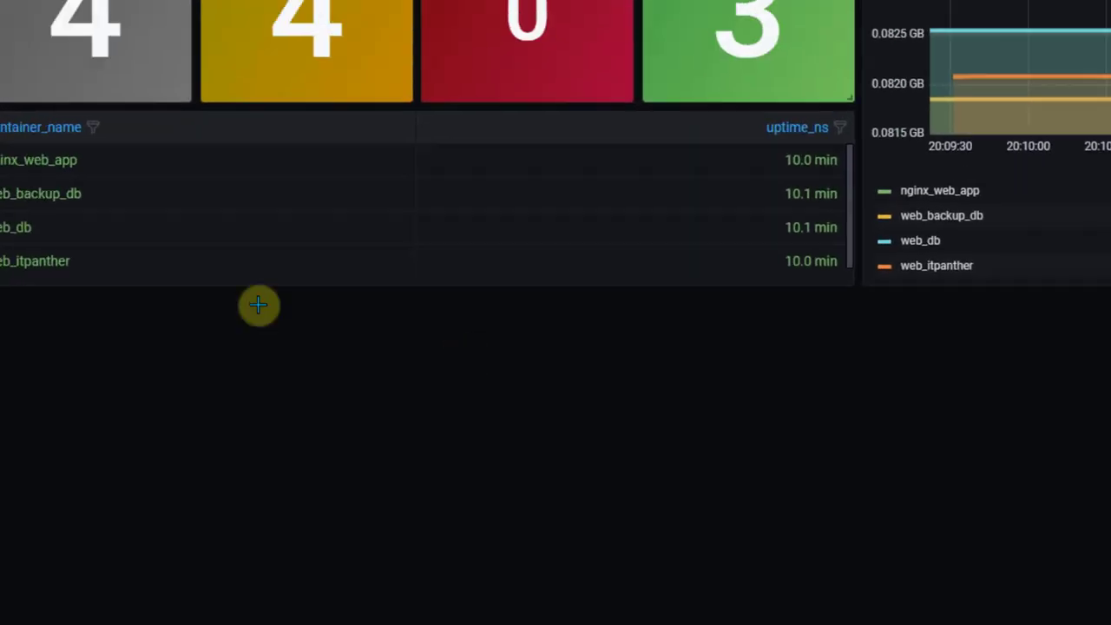
key("alt+Tab")
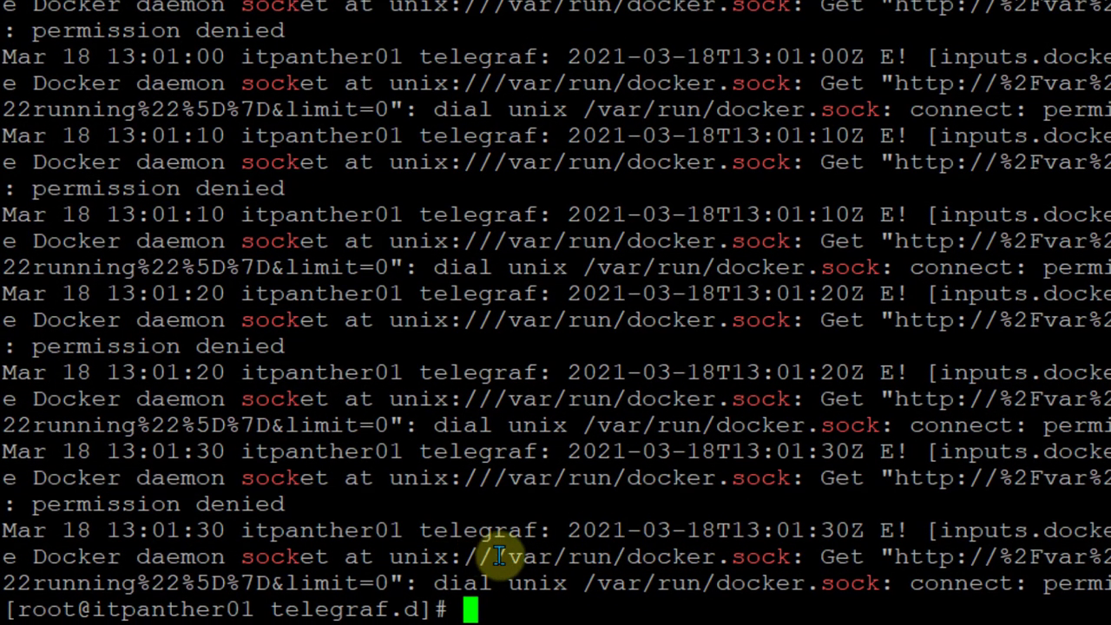
left_click_drag(493, 557, 825, 541)
left_click(1002, 507)
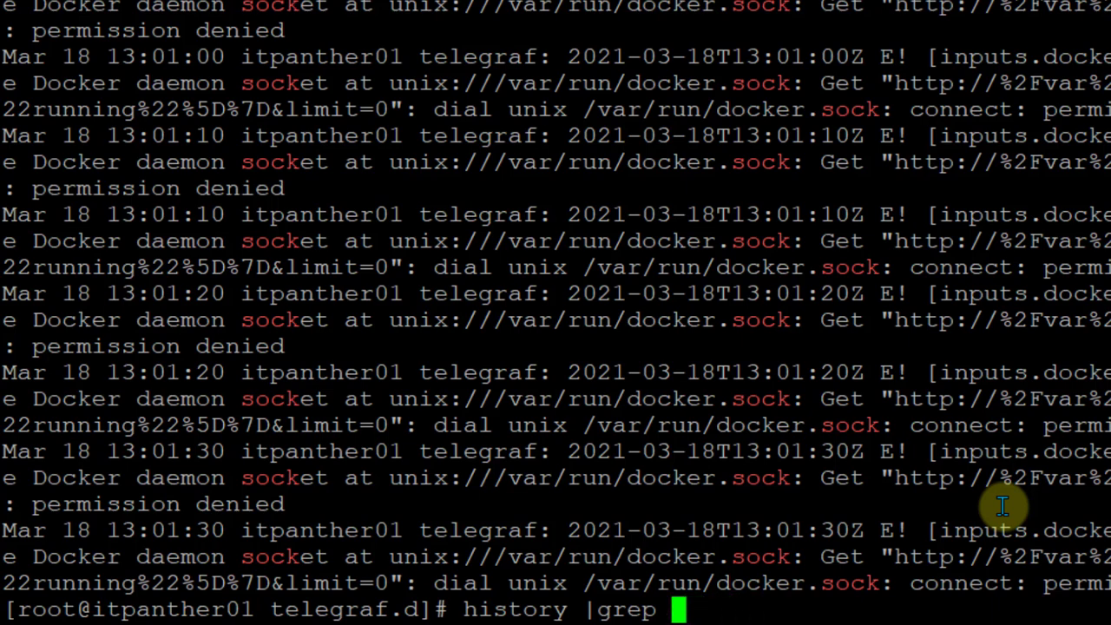
- Search the command history for "sock" and examine the sudo chmod 666 /var/run/docker.sock entry
type("ck")
key("Return")
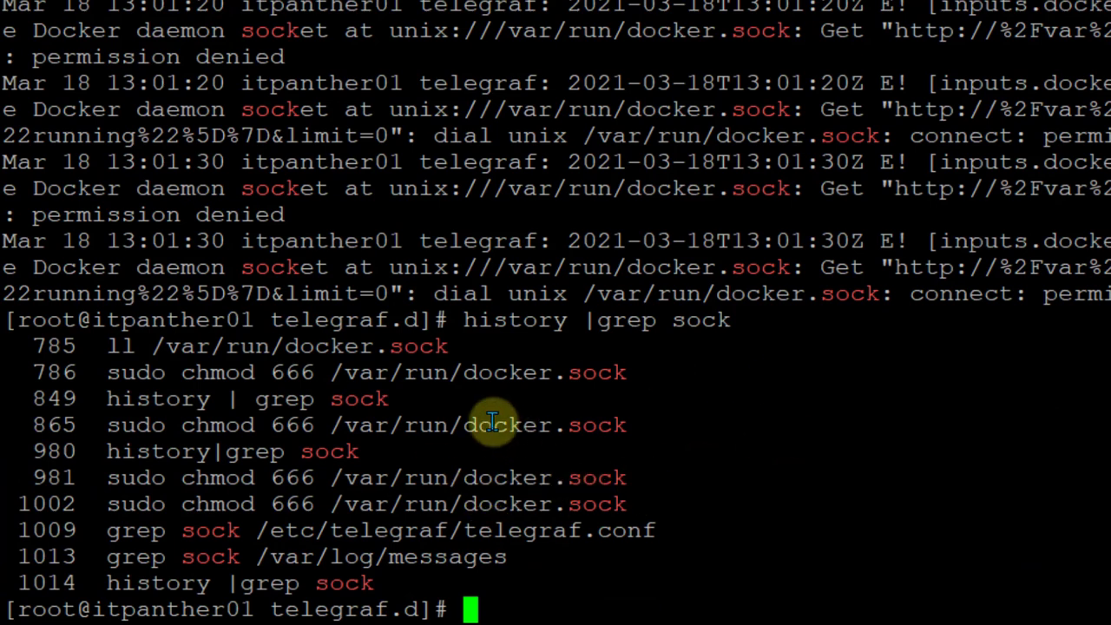
left_click_drag(106, 431, 614, 423)
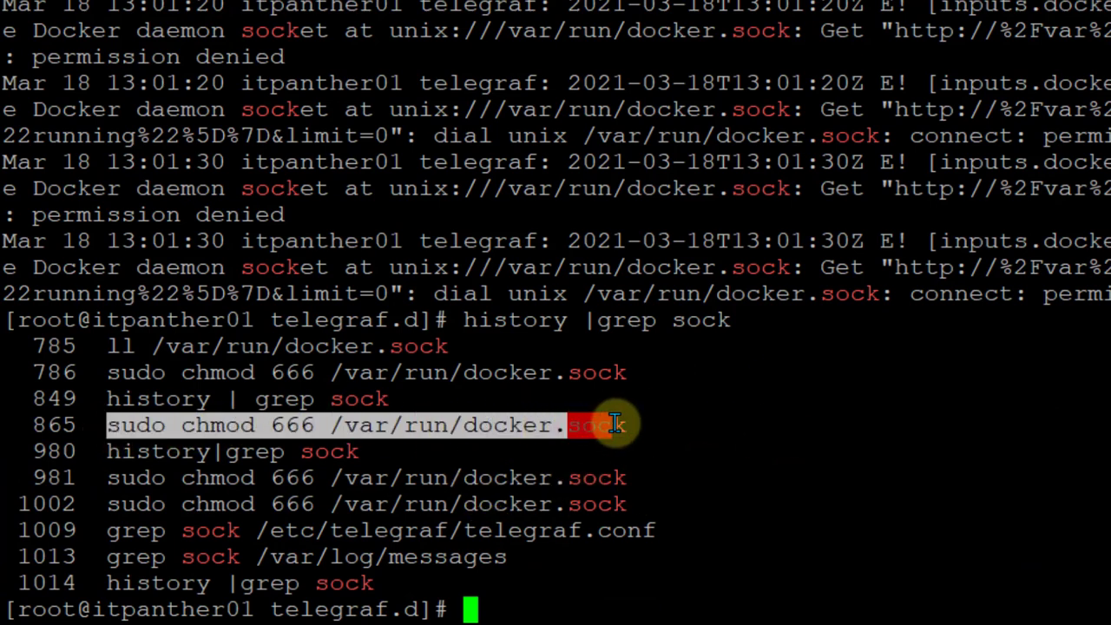
left_click(194, 448)
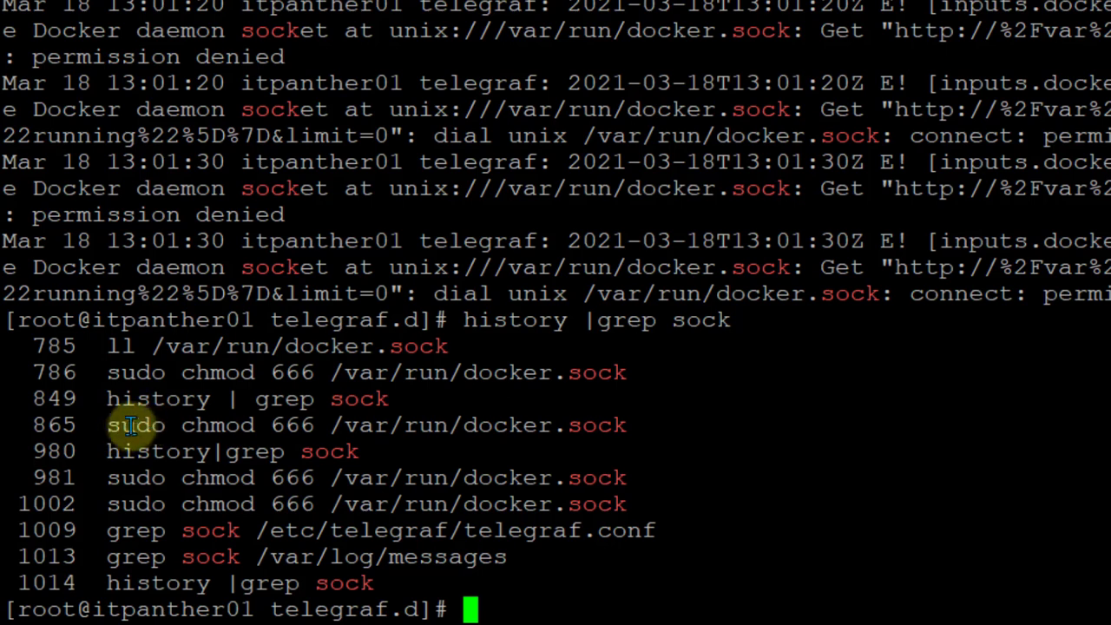
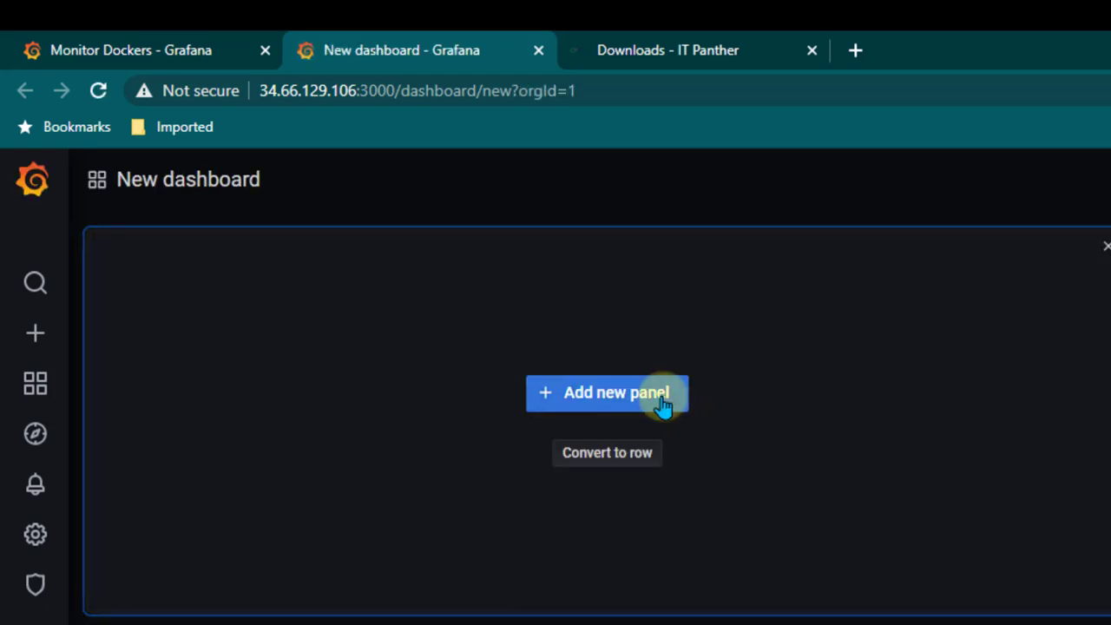
- Add a new panel to the new Grafana dashboard and query the docker measurement from the InfluxDB_Primary data source
left_click(662, 401)
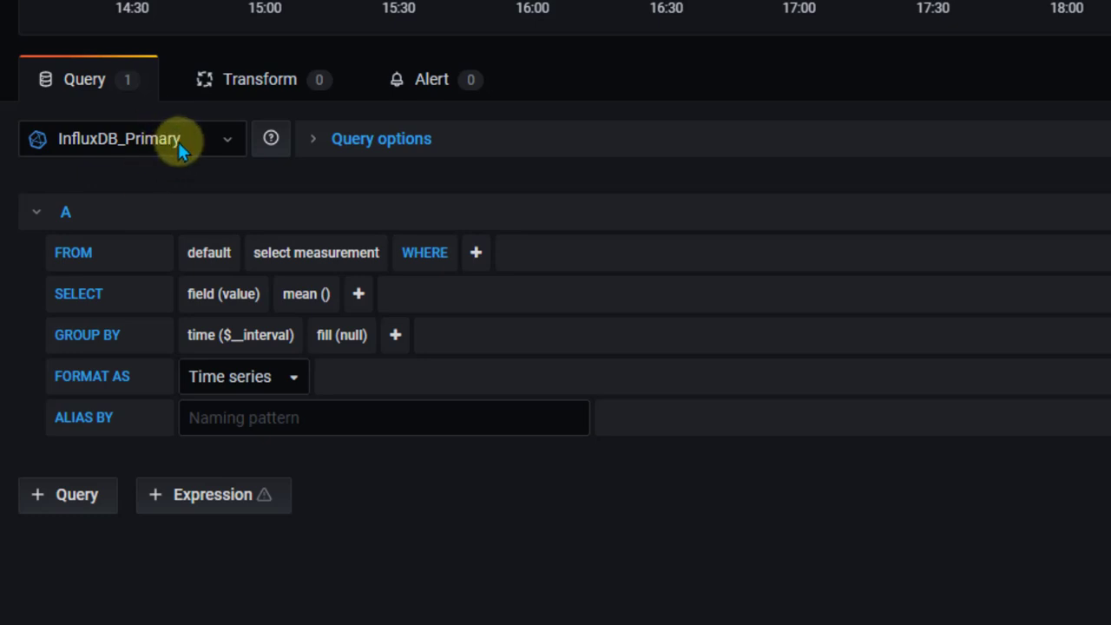
left_click(178, 139)
left_click(260, 176)
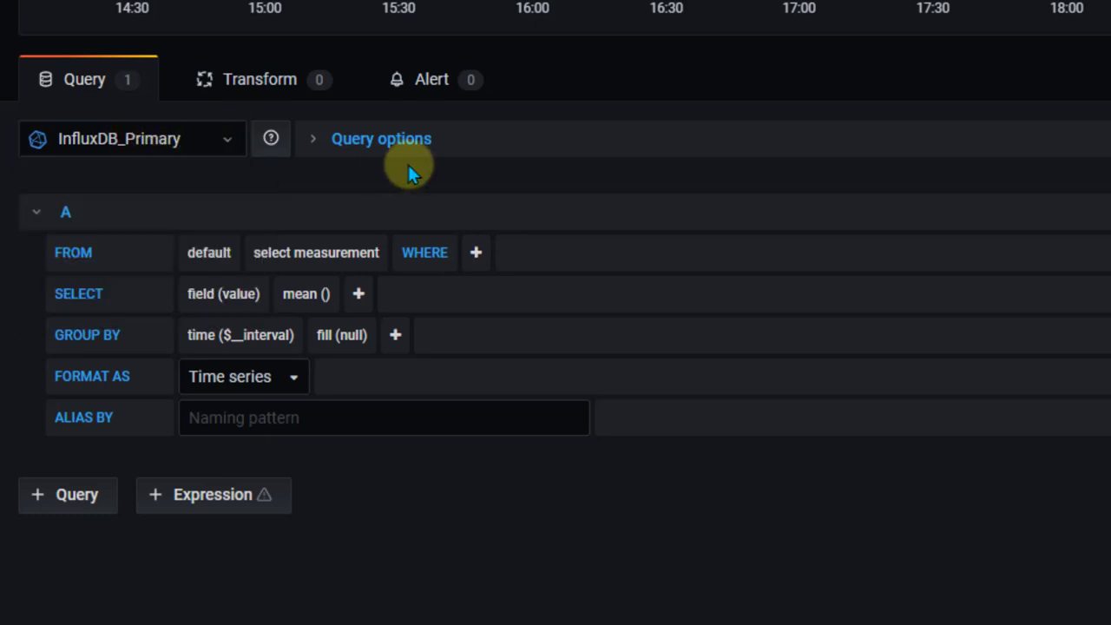
left_click(351, 257)
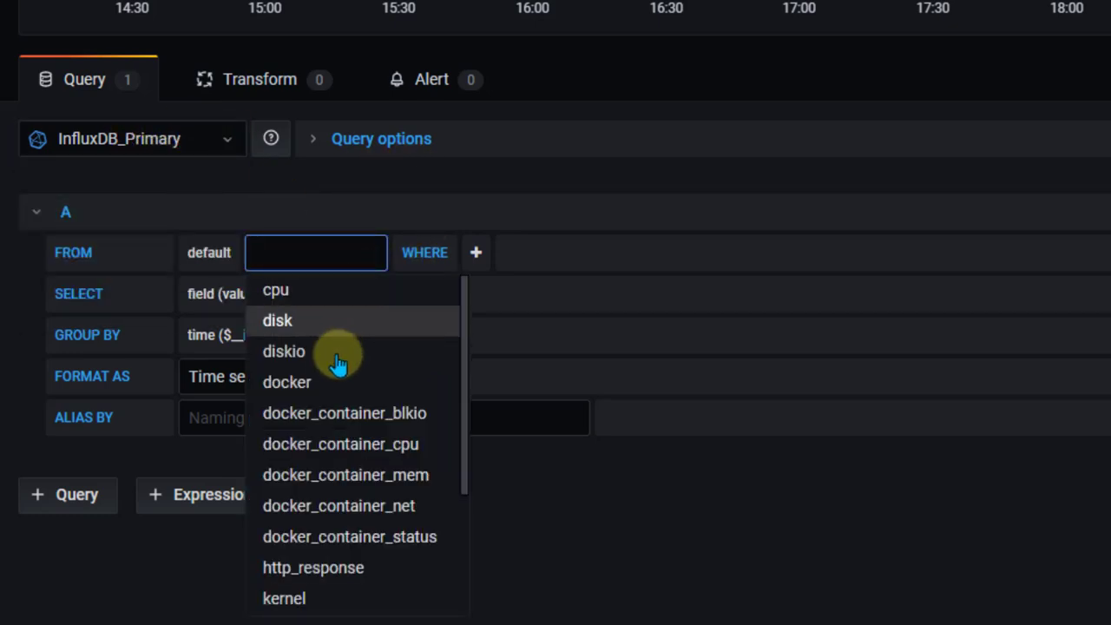
left_click(352, 386)
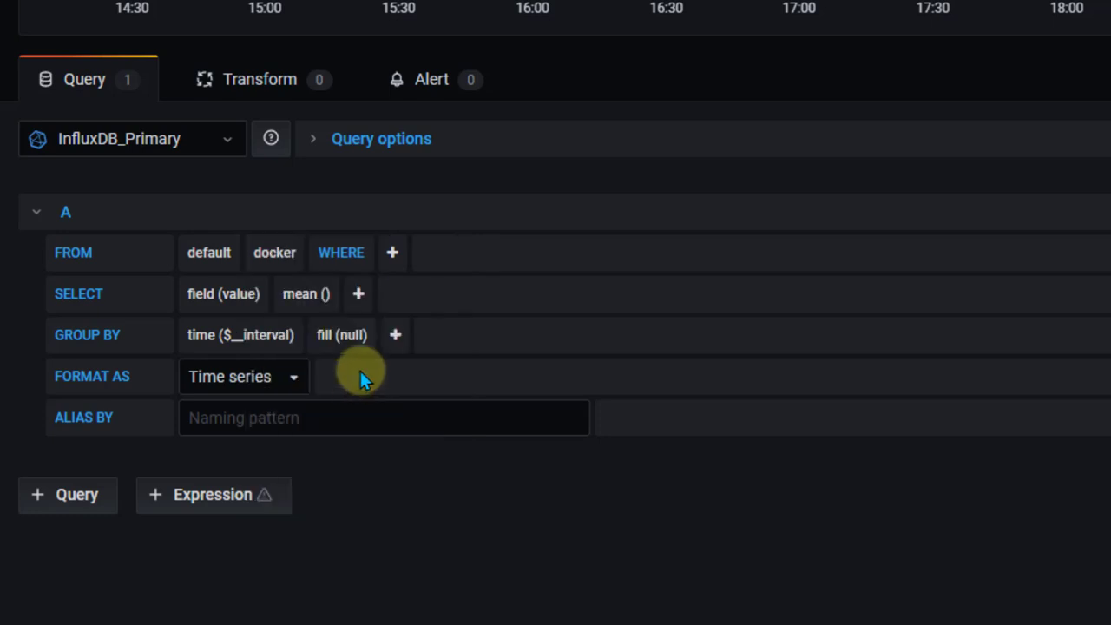
- Select the n_containers field in query A and remove its mean() aggregation and time grouping
left_click(232, 295)
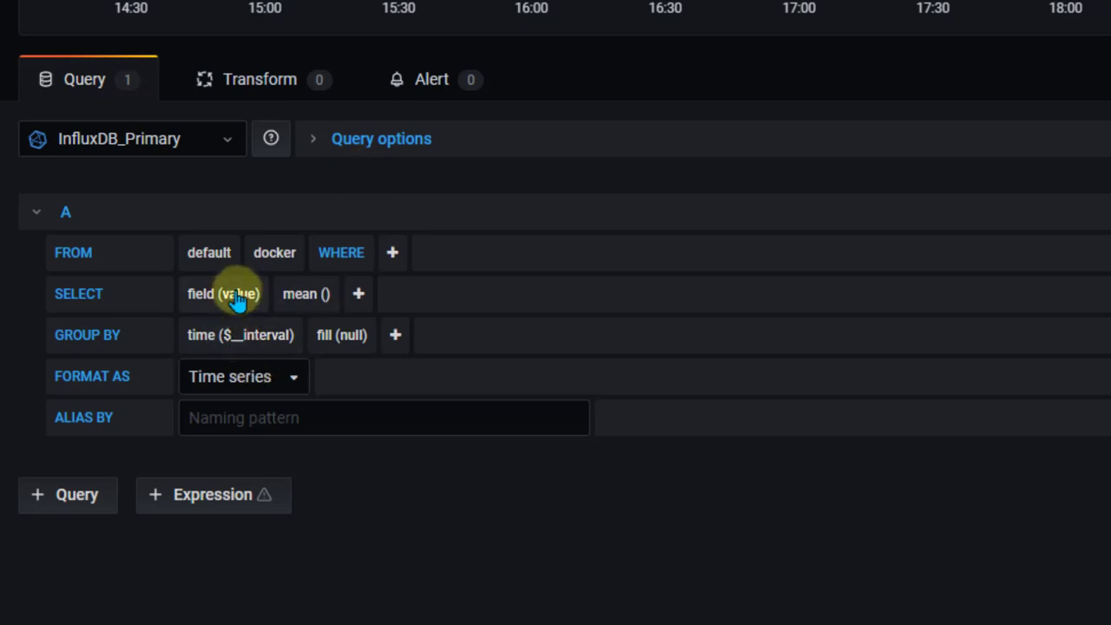
left_click(240, 293)
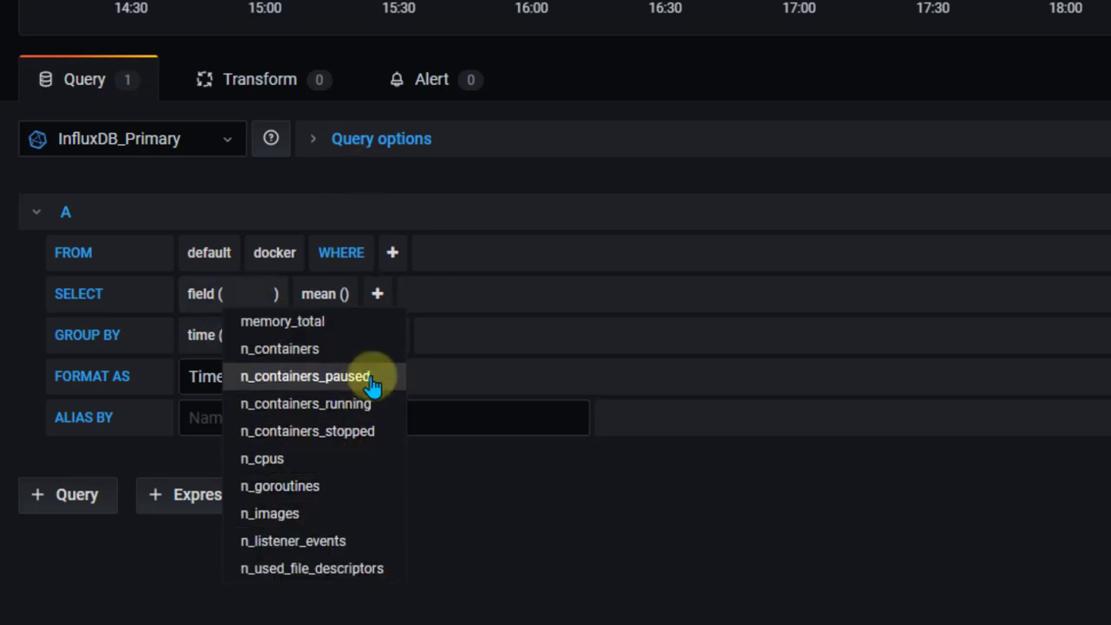
left_click(358, 350)
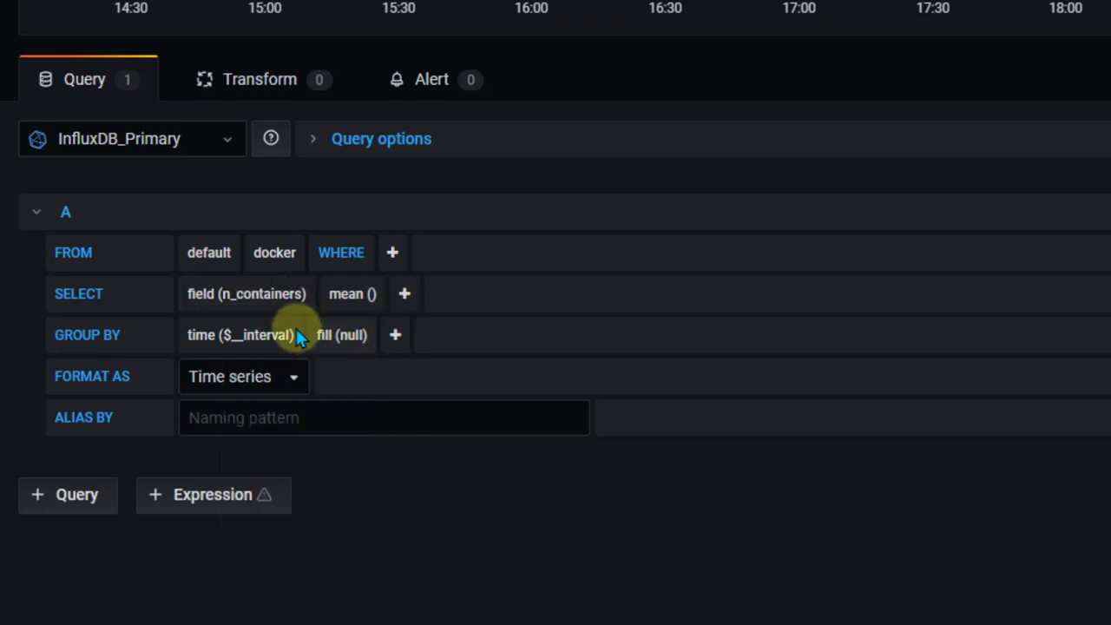
left_click(335, 297)
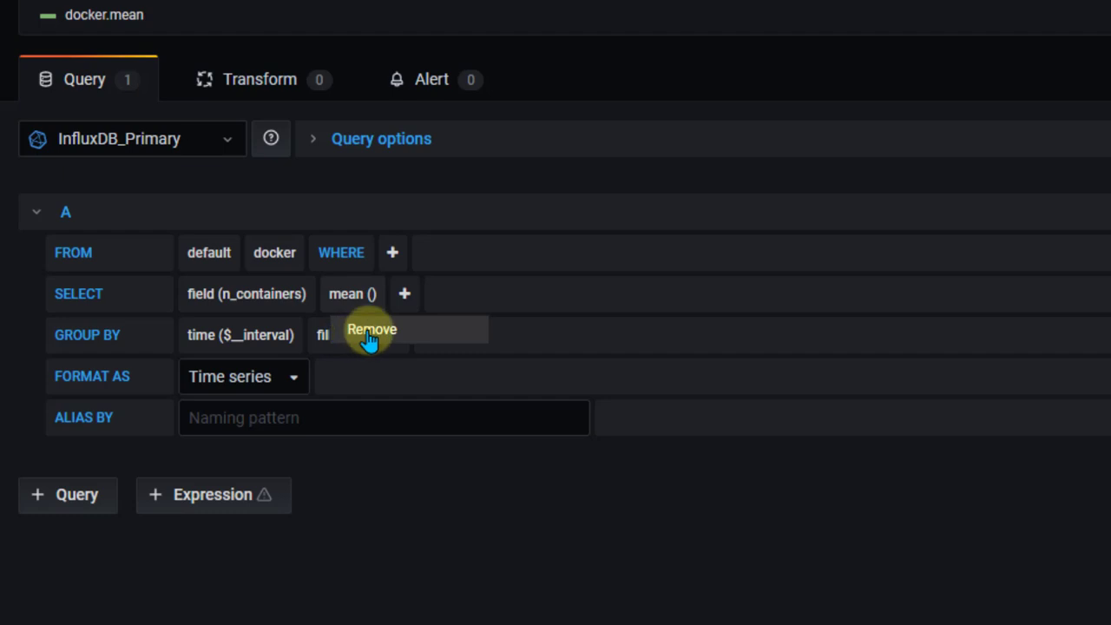
left_click(364, 339)
left_click(198, 347)
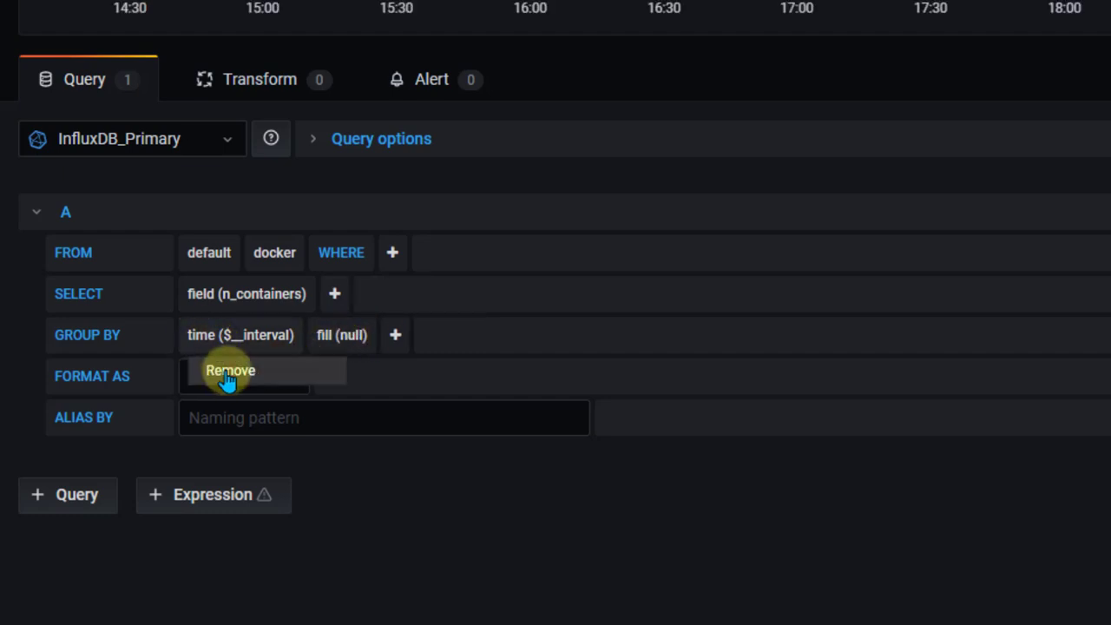
left_click(228, 371)
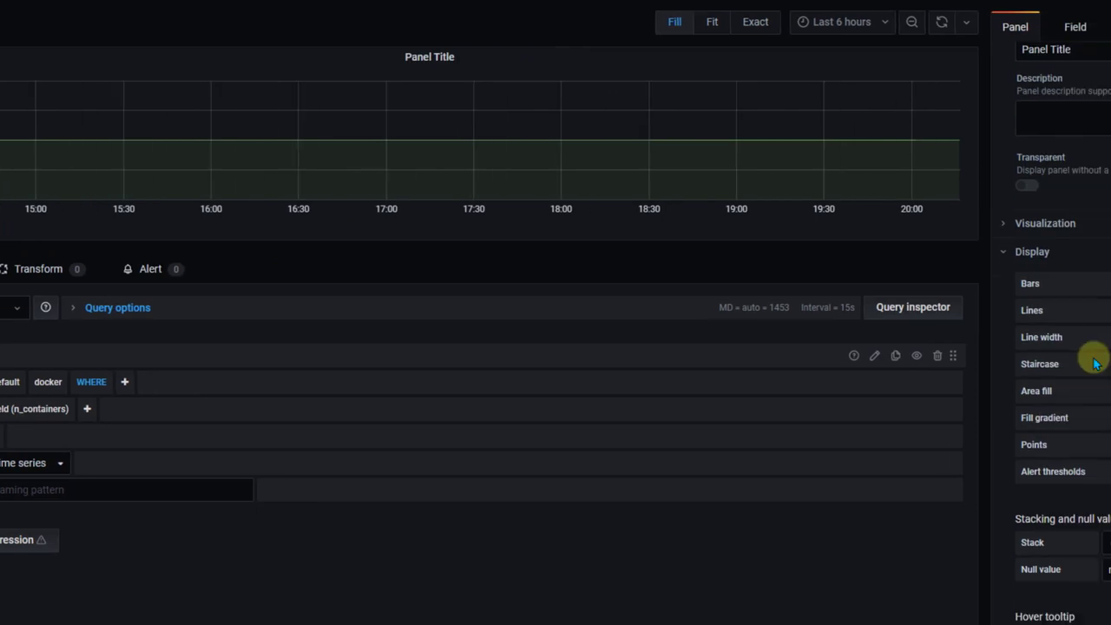
- Change the panel's visualization to Stat
scroll(1094, 364, "down", 1)
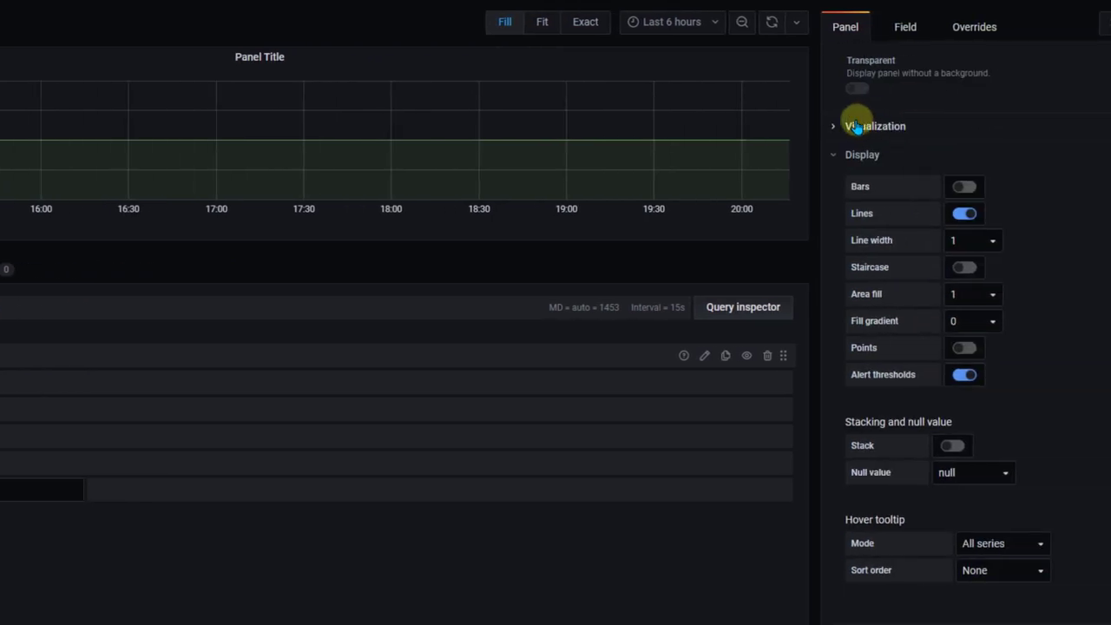
left_click(1026, 119)
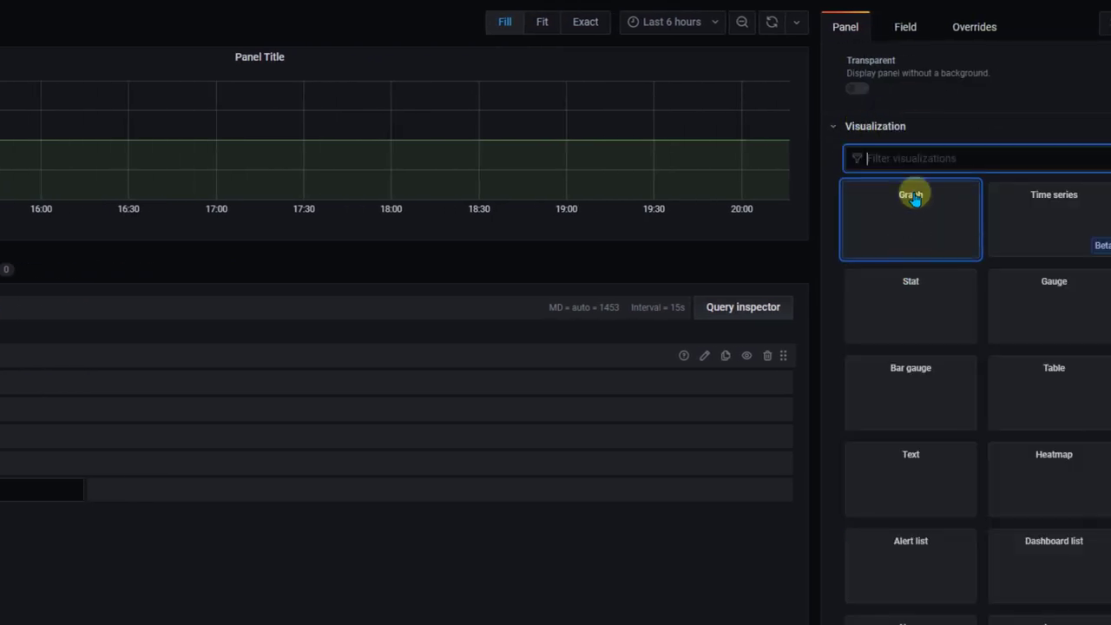
left_click(921, 321)
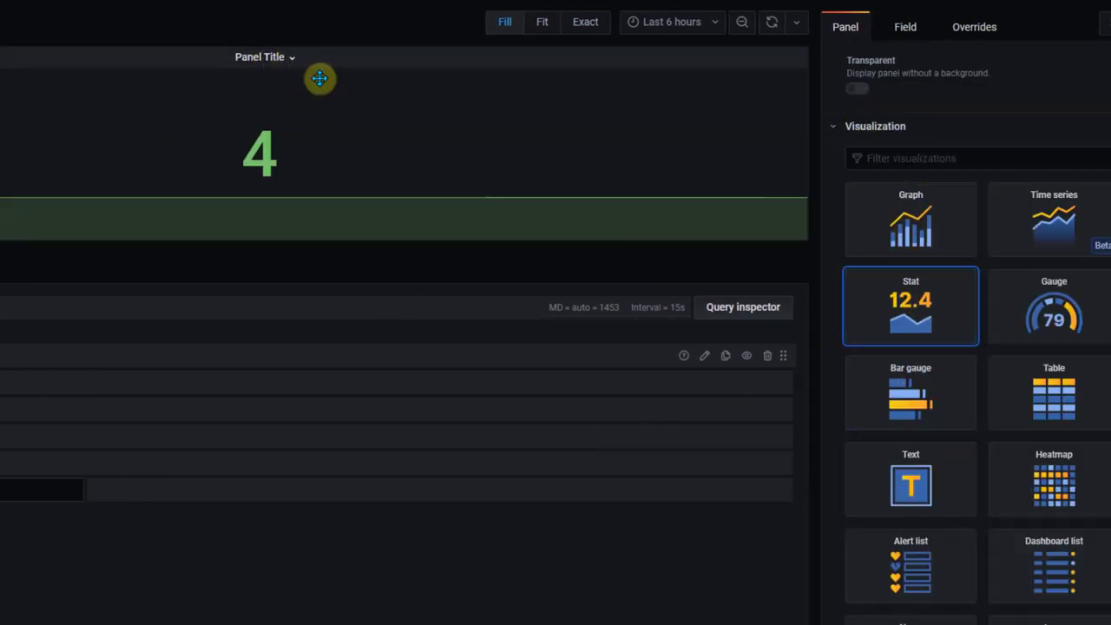
- Title the panel "Total" and apply the changes to return to the dashboard
scroll(930, 323, "up", 2)
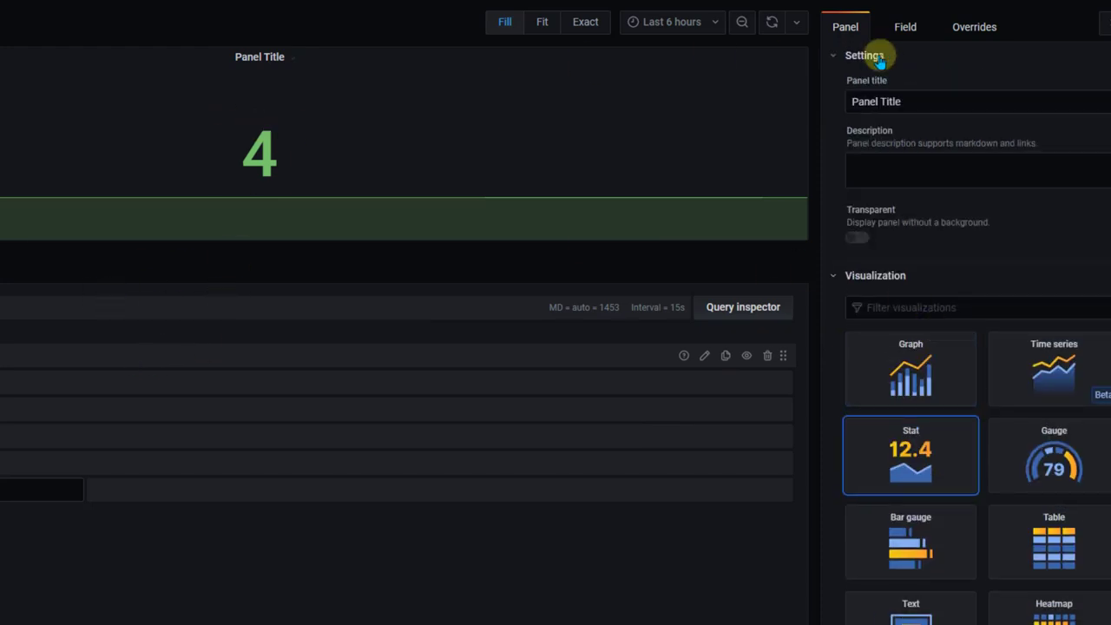
left_click_drag(942, 104, 798, 143)
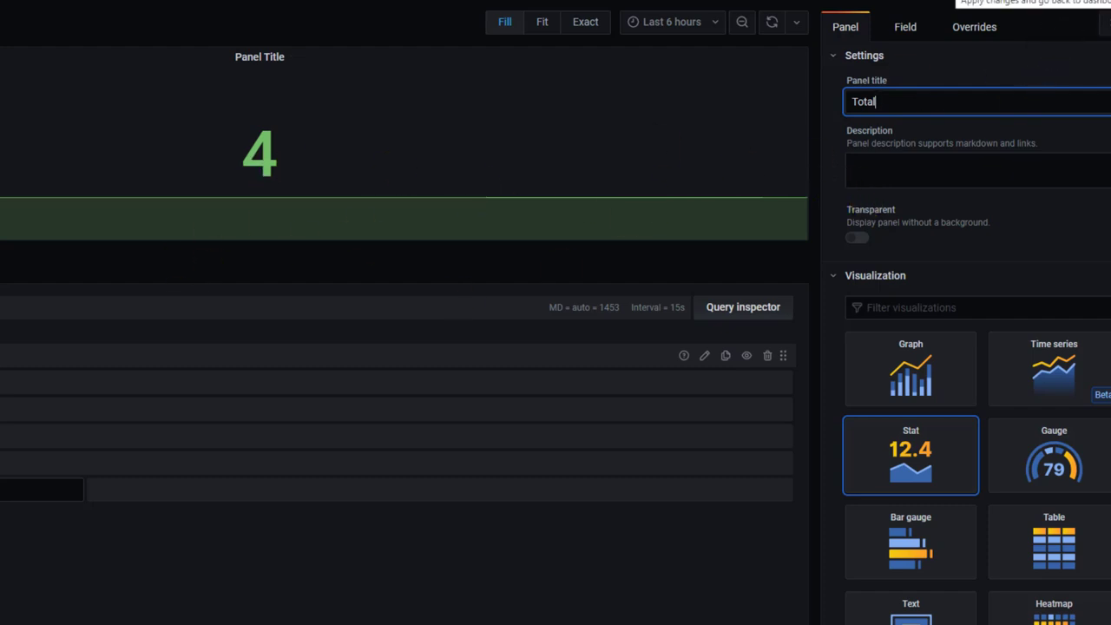
left_click(1049, 0)
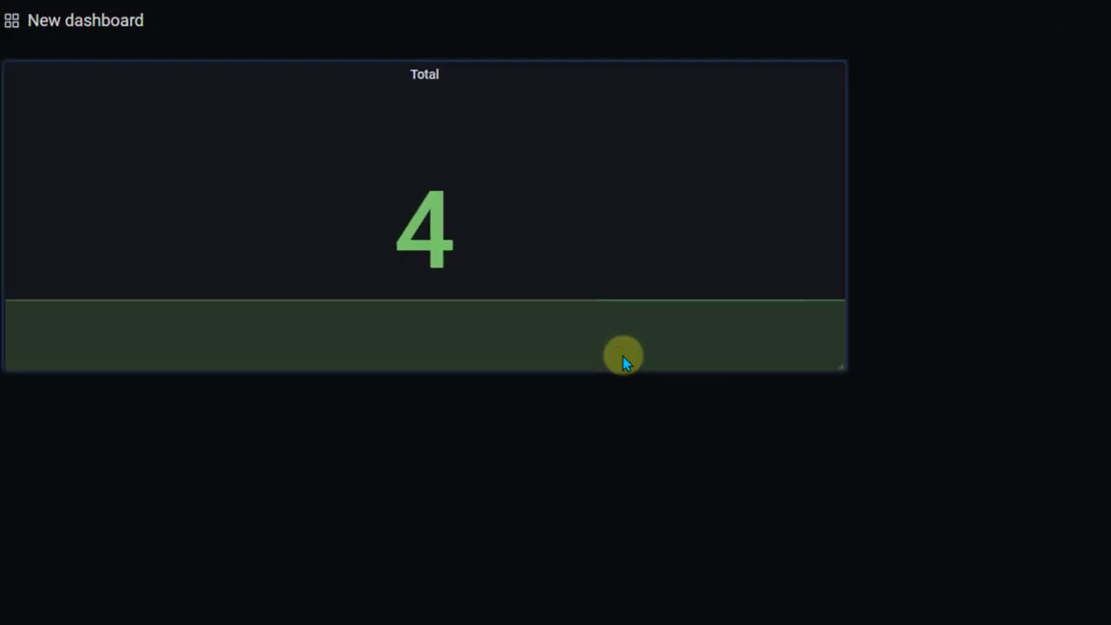
- Shrink the Total panel to a small, roughly square tile and duplicate it
left_click_drag(622, 355, 260, 271)
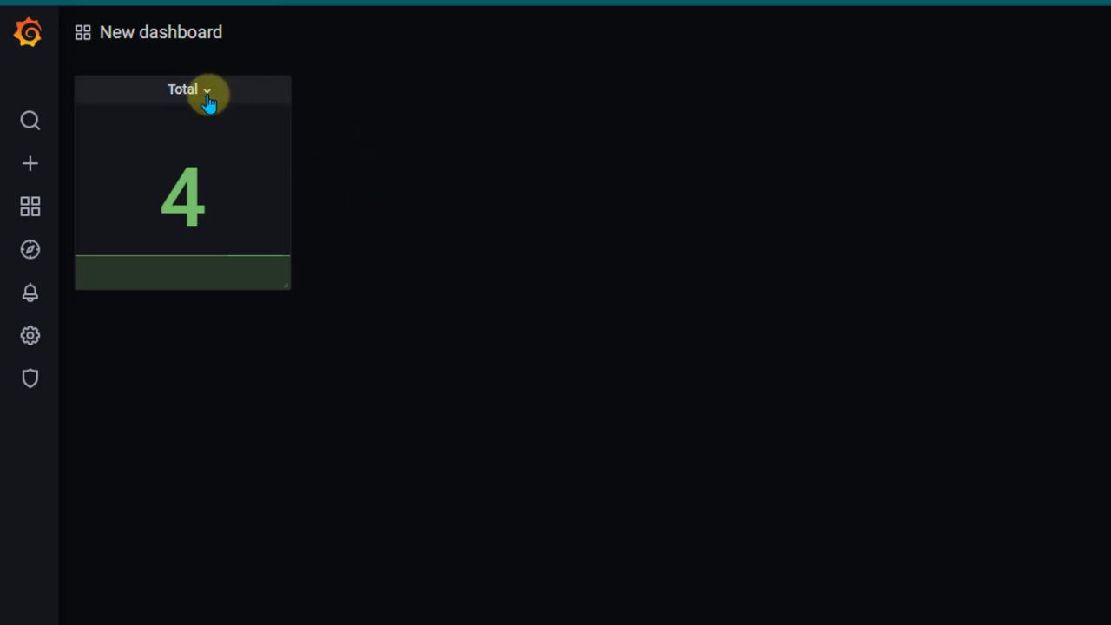
left_click(206, 92)
mouse_move(212, 280)
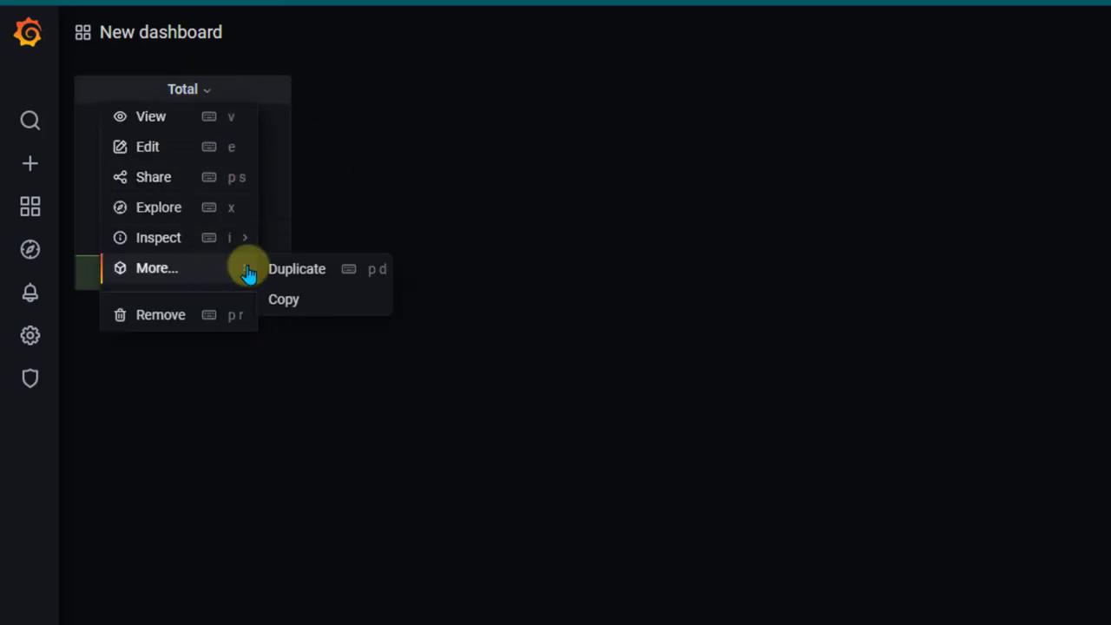
left_click(315, 276)
- Edit the duplicated Total panel to query the n_containers_running field, title it "Running" and apply the changes
left_click(419, 87)
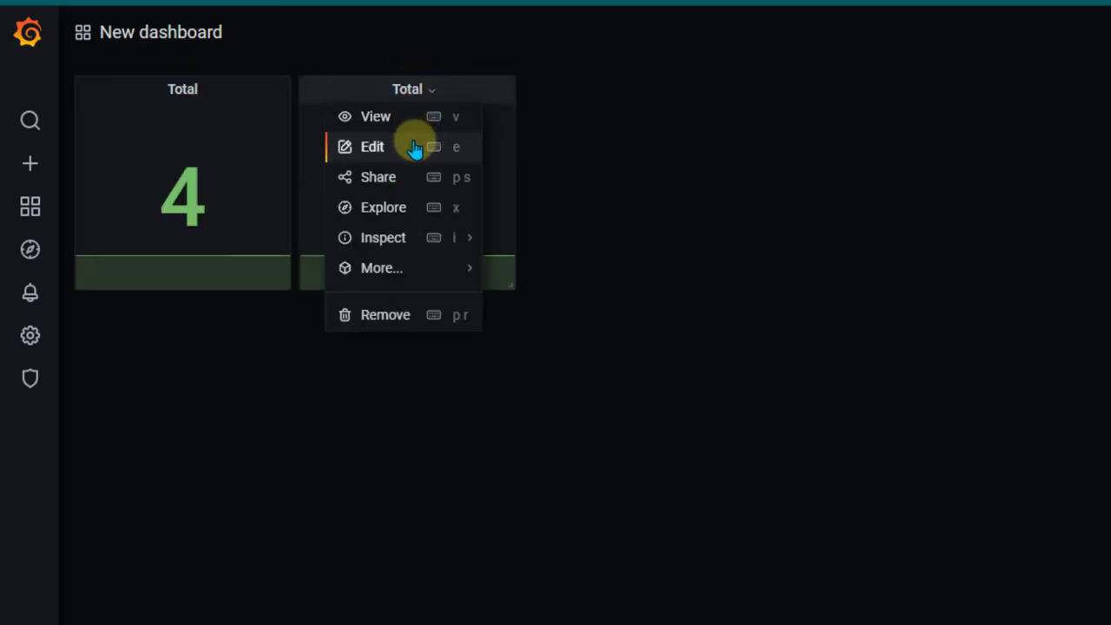
left_click(405, 151)
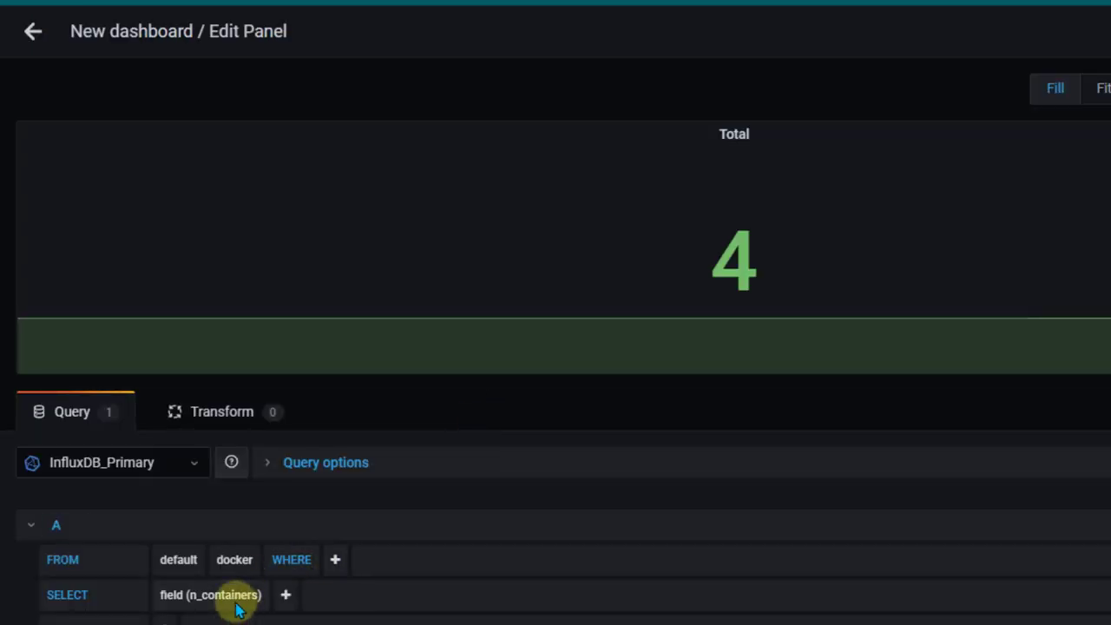
left_click(217, 599)
scroll(330, 595, "down", 4)
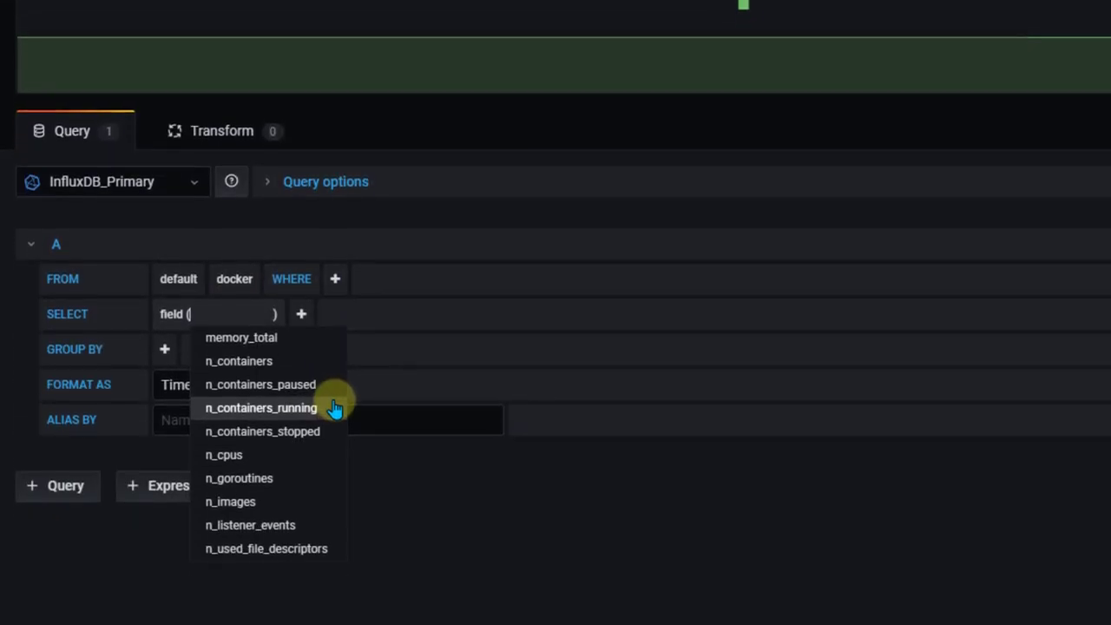
left_click(329, 392)
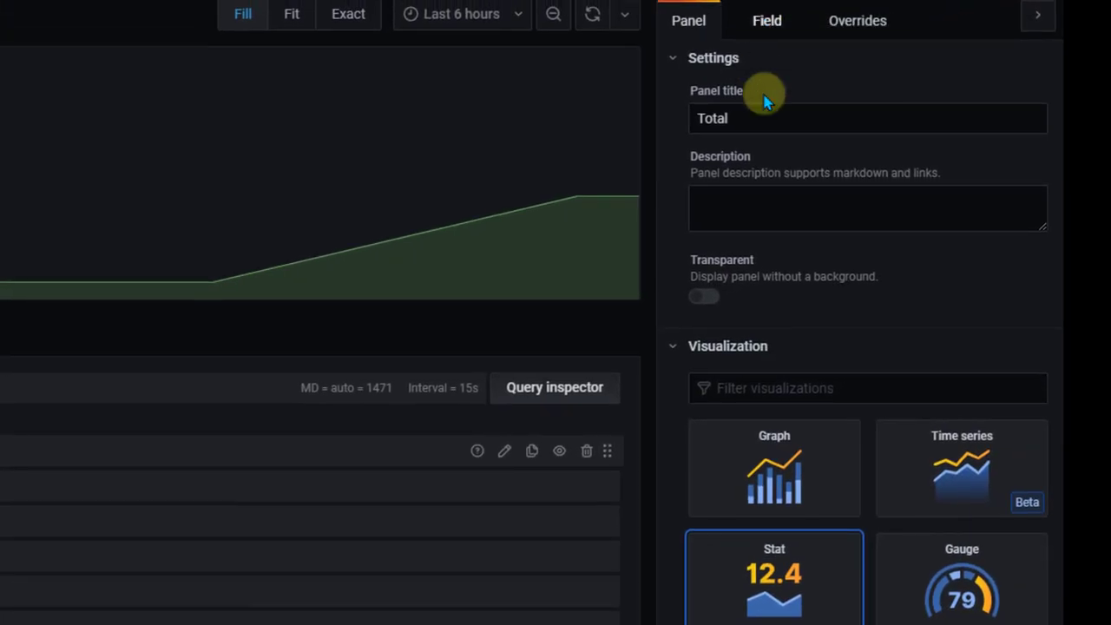
double_click(895, 69)
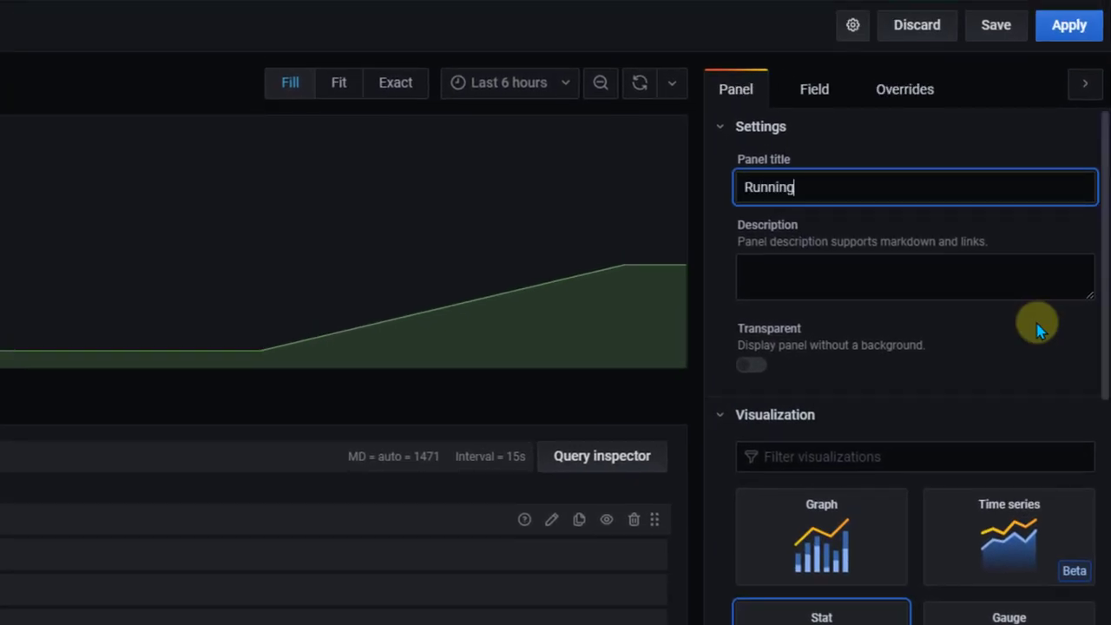
left_click(1088, 26)
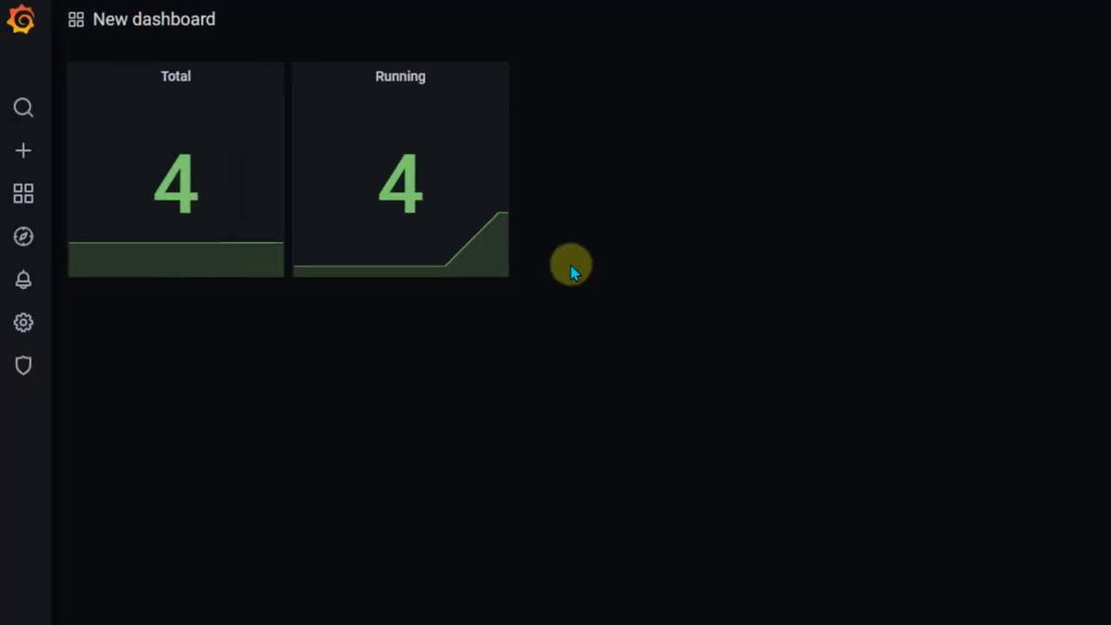
- Duplicate the Running panel on the dashboard
left_click(438, 80)
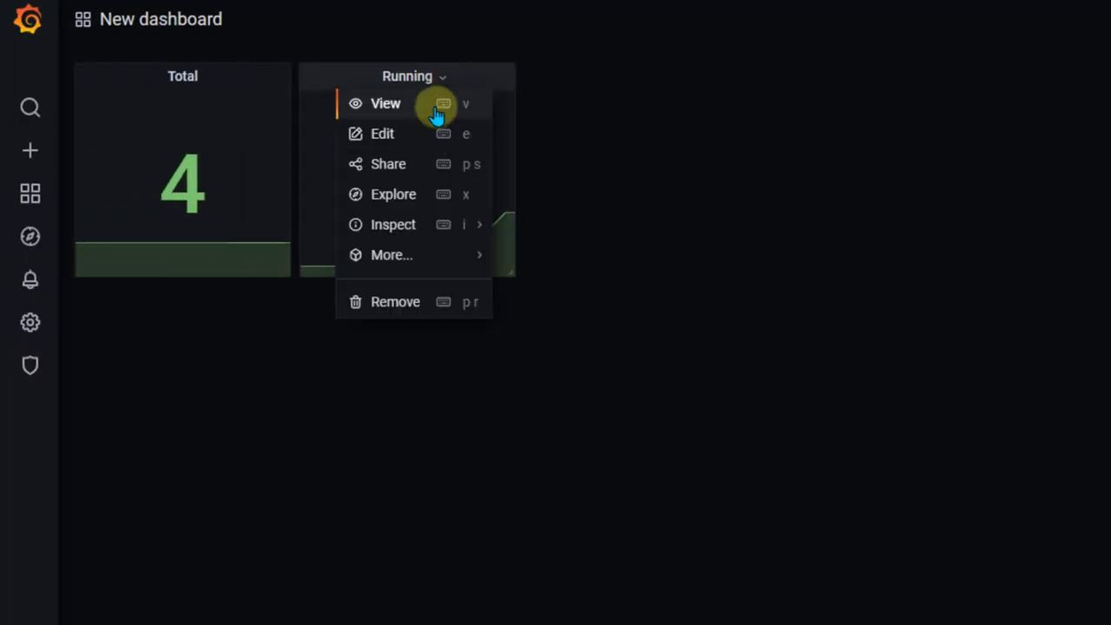
mouse_move(465, 226)
mouse_move(451, 255)
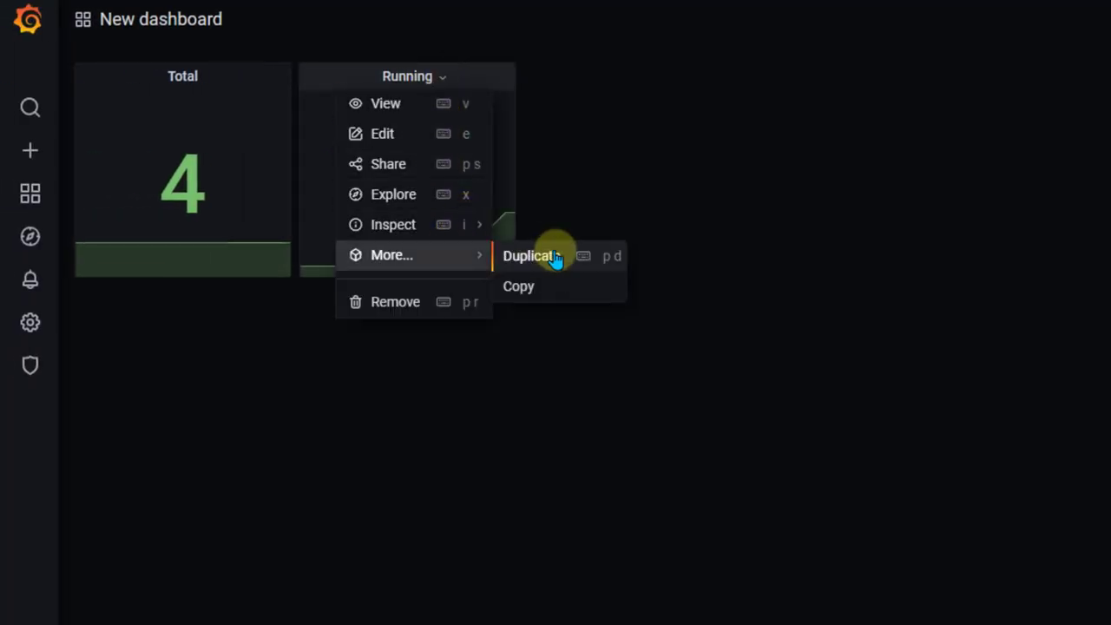
left_click(530, 255)
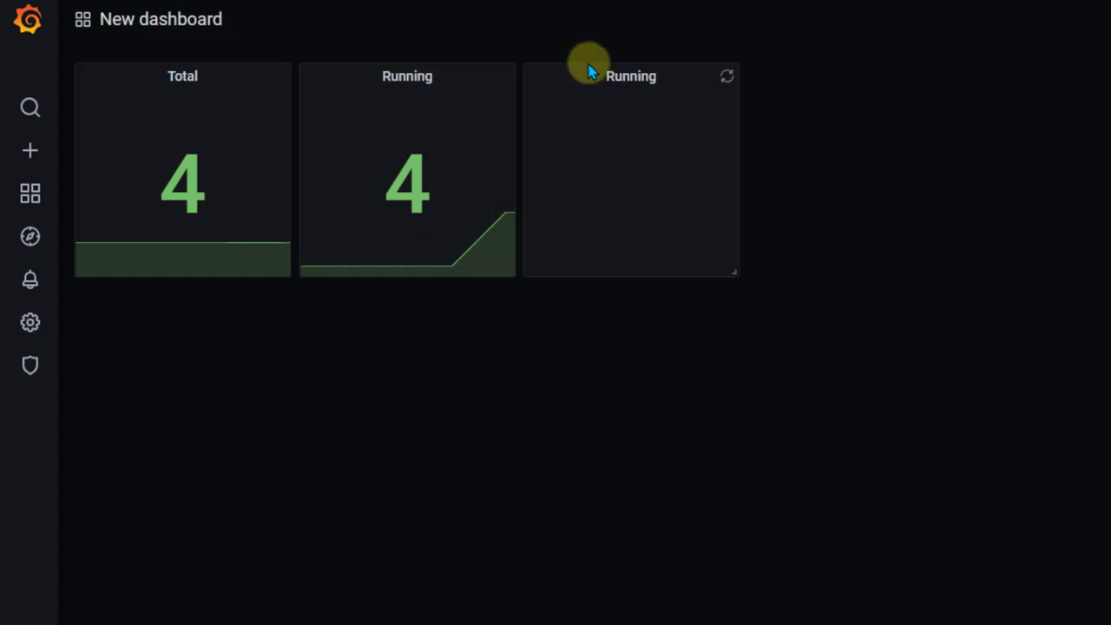
- Edit the new copy of the Running panel so its query selects the n_containers_stopped field
left_click(665, 83)
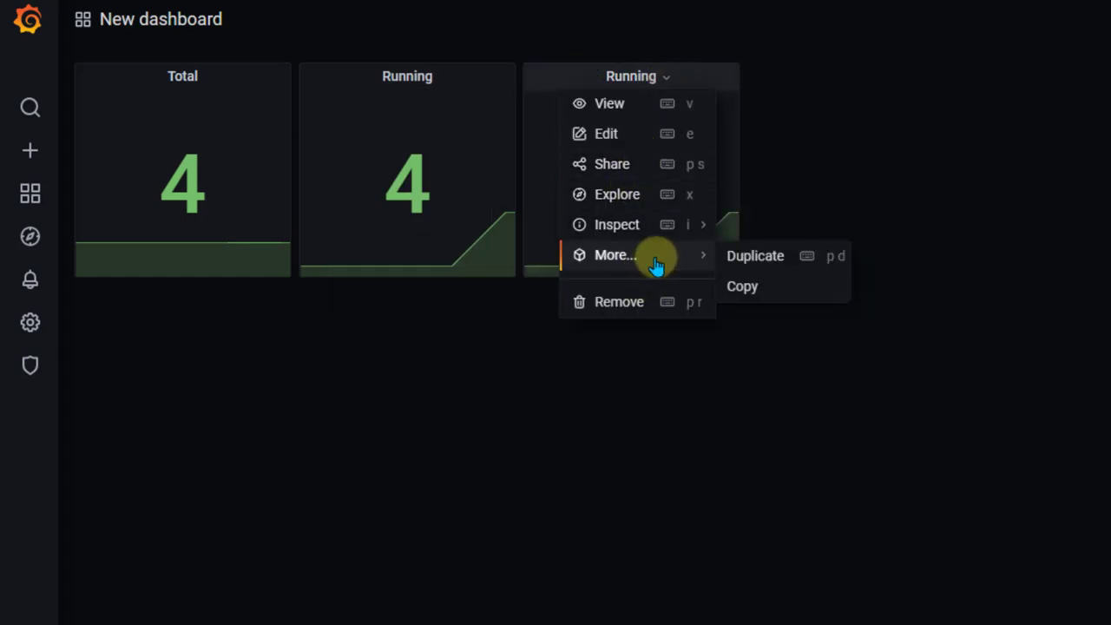
left_click(619, 139)
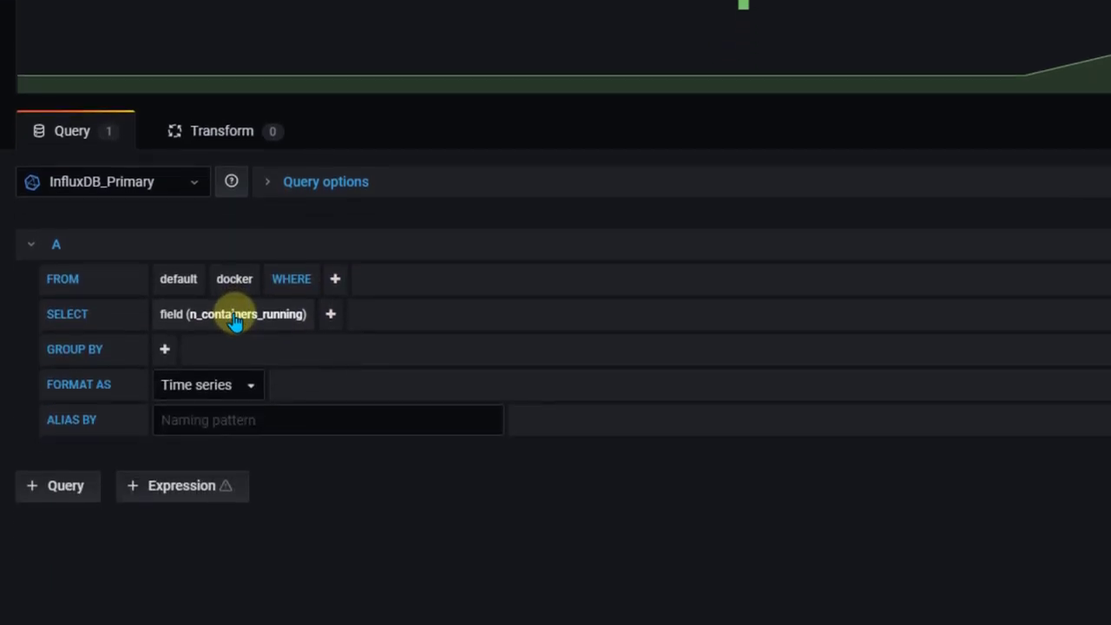
left_click(233, 579)
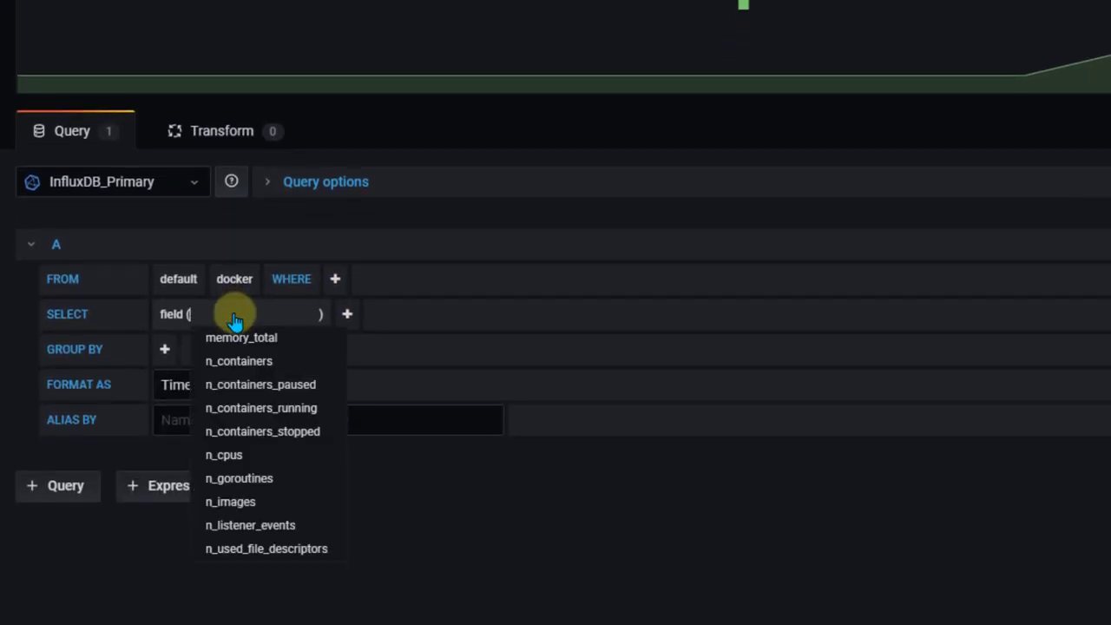
type("stopped")
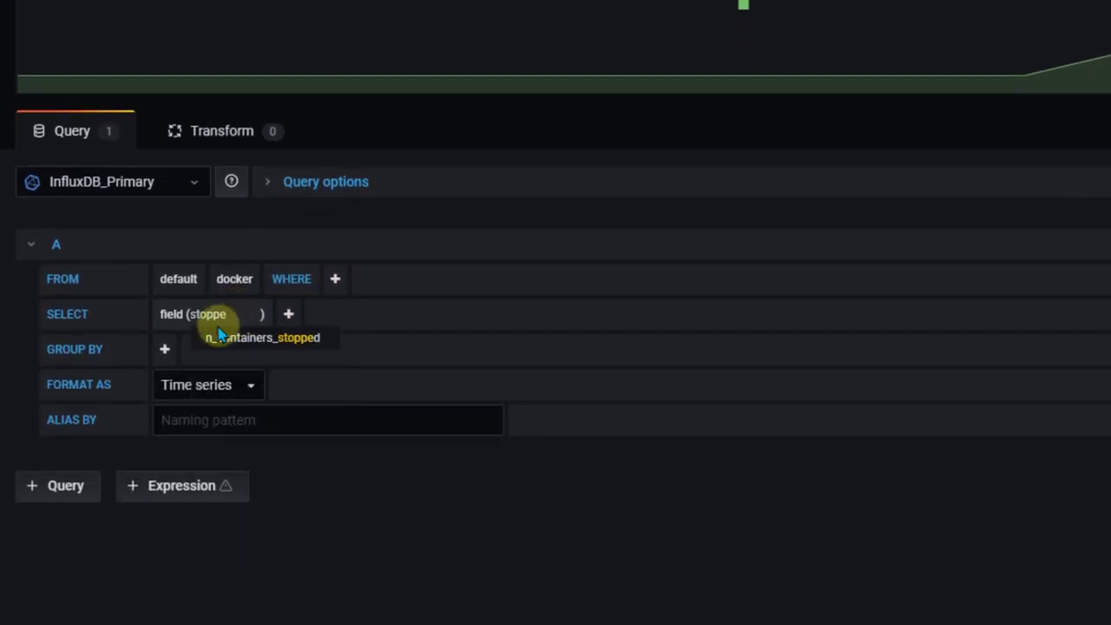
left_click(265, 341)
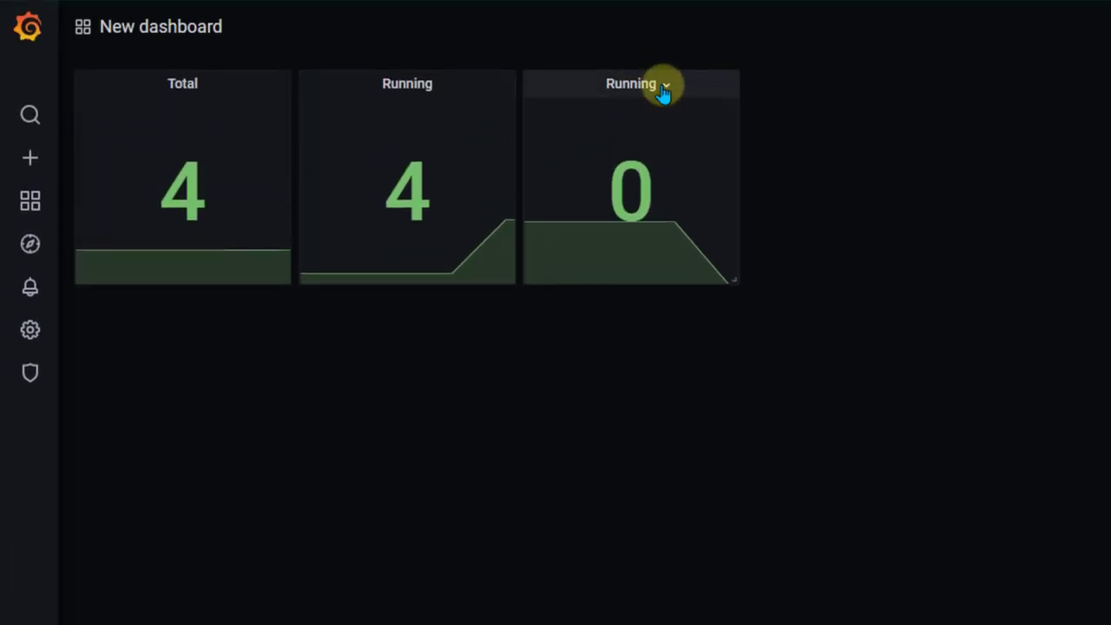
- Duplicate the panel that queries the stopped containers
left_click(662, 86)
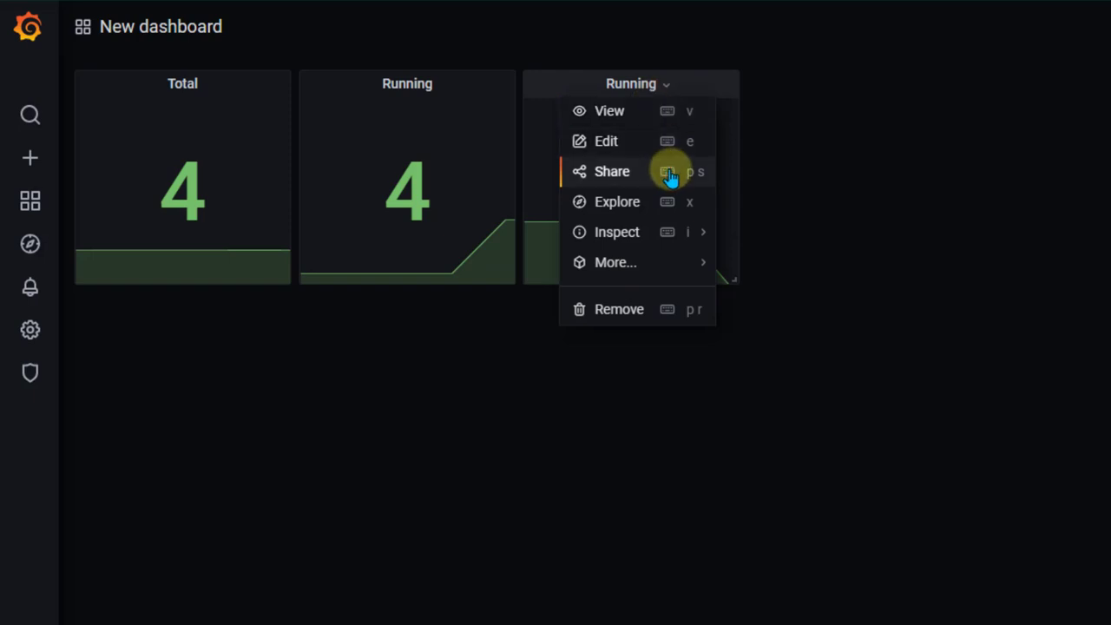
mouse_move(681, 258)
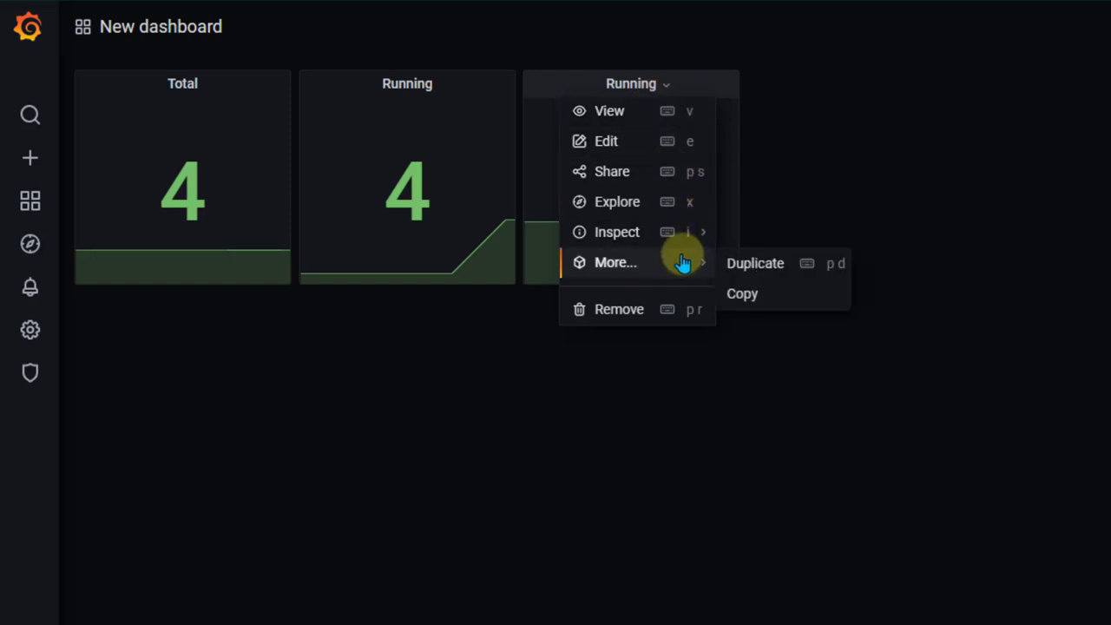
left_click(793, 257)
- Edit the fourth panel so its query selects the n_images field, and return to the dashboard
left_click(881, 82)
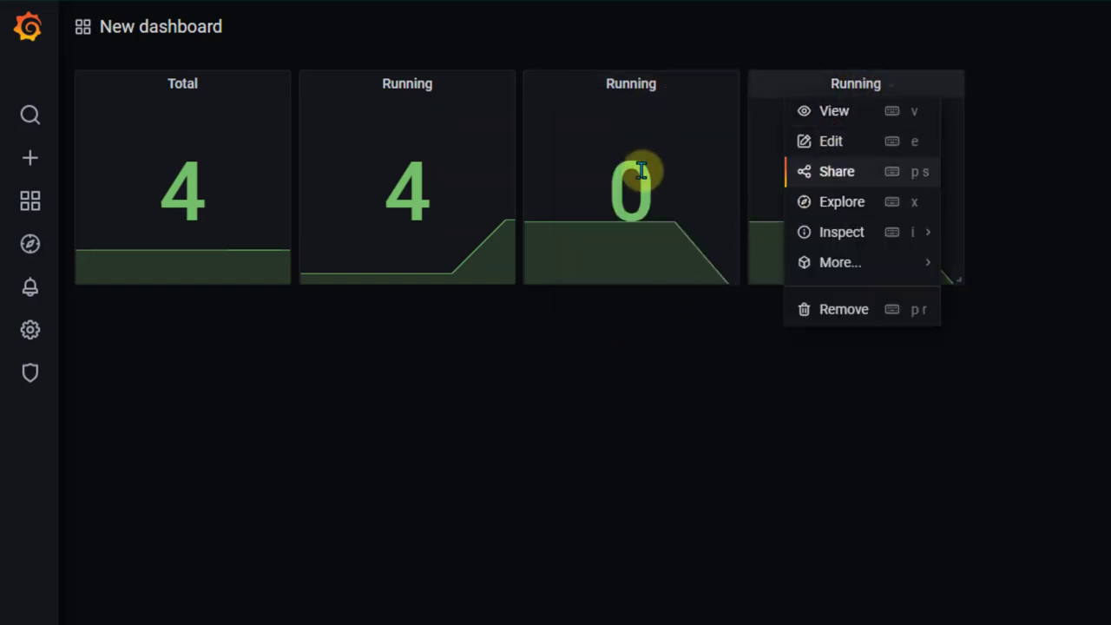
left_click(878, 142)
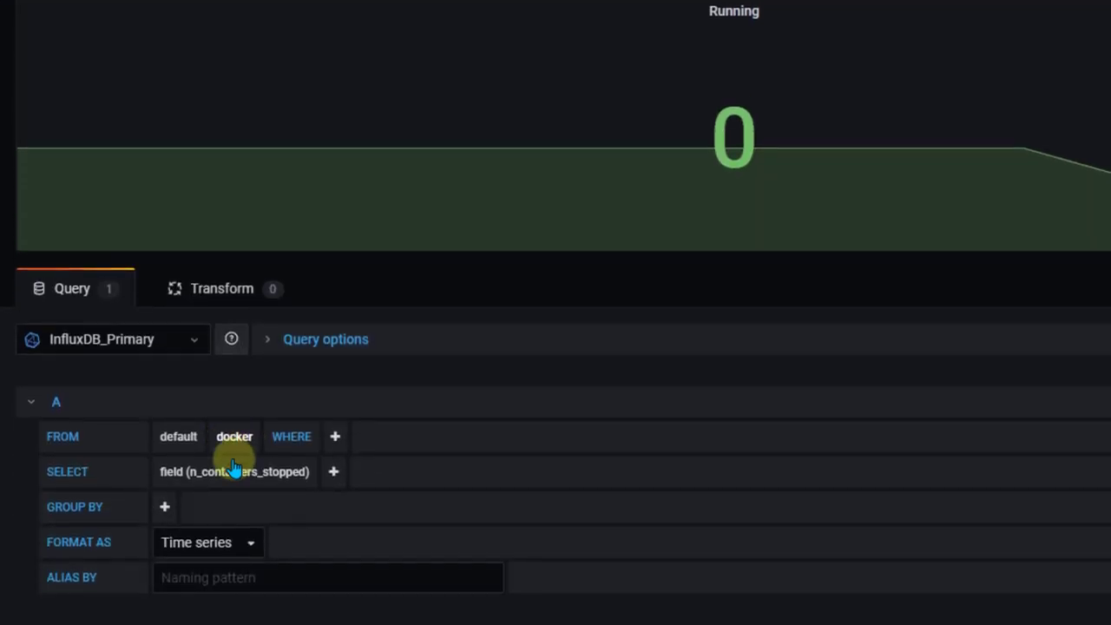
left_click(234, 471)
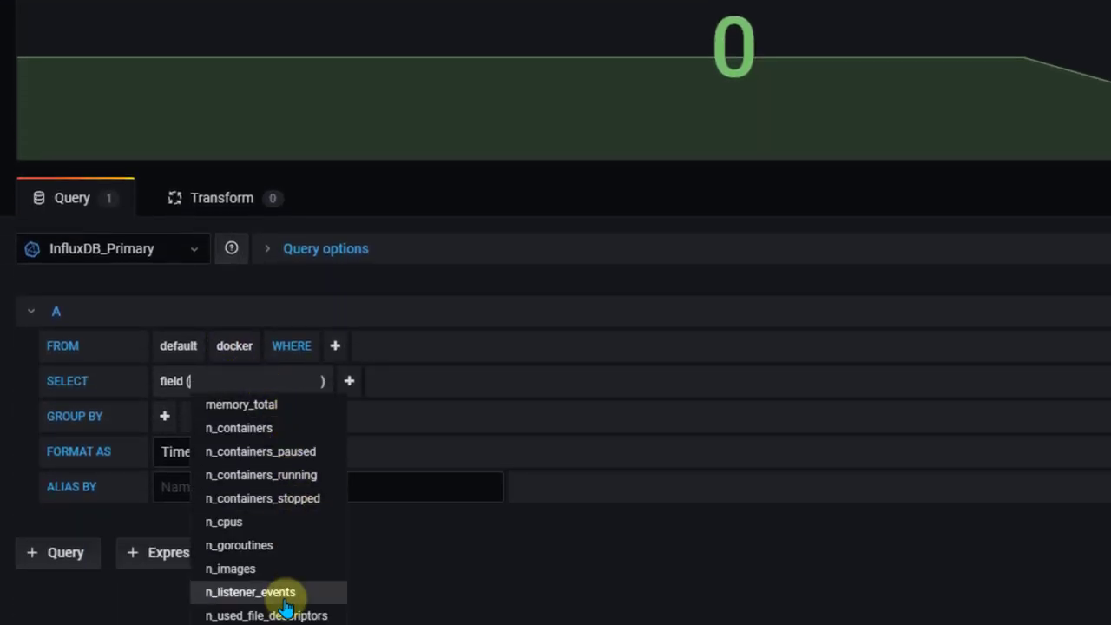
type("ima")
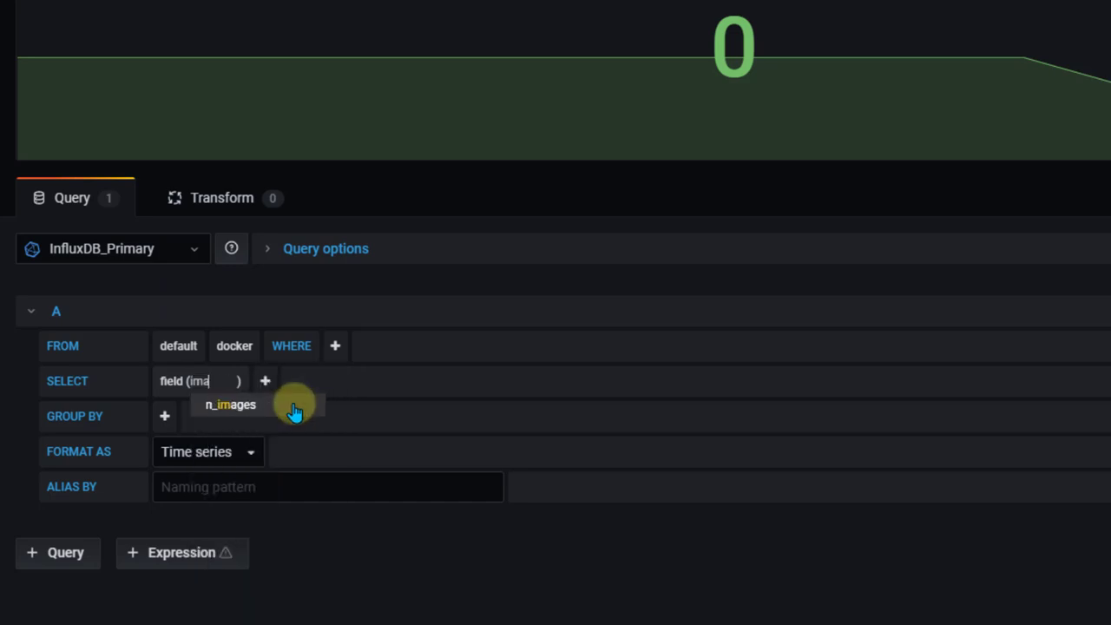
left_click(293, 408)
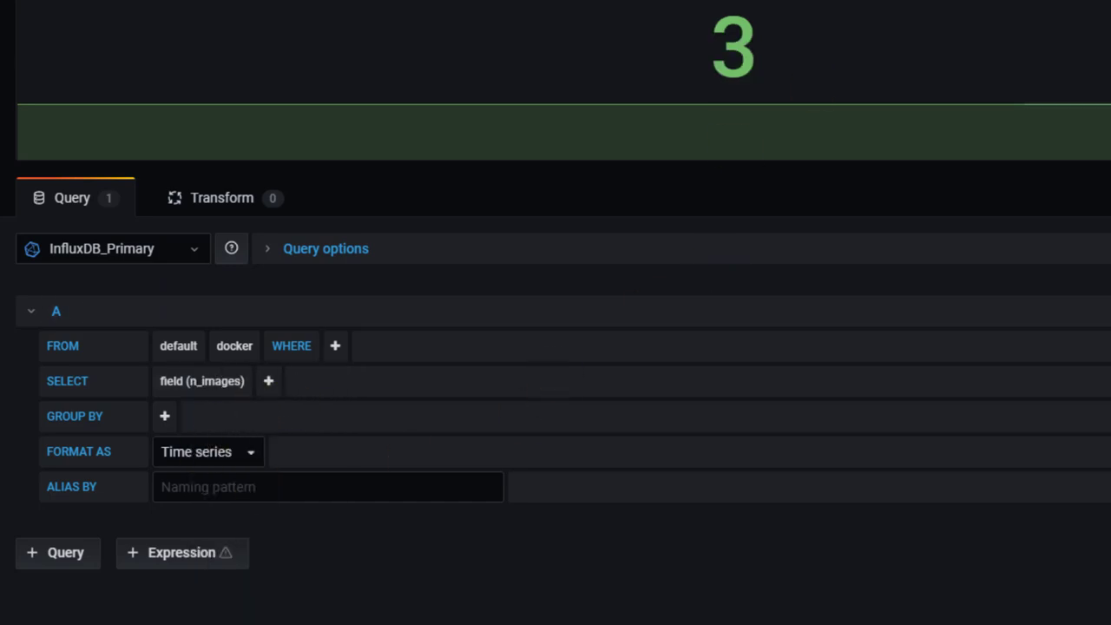
key("Escape")
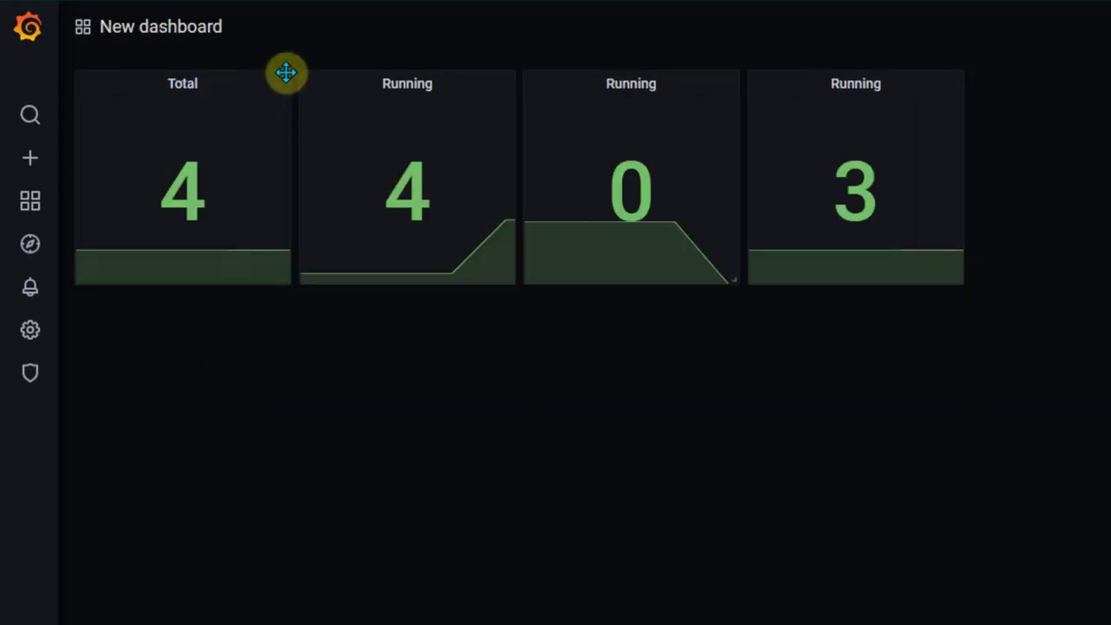
- Open the Total panel for editing and set its color mode to Background
left_click(208, 85)
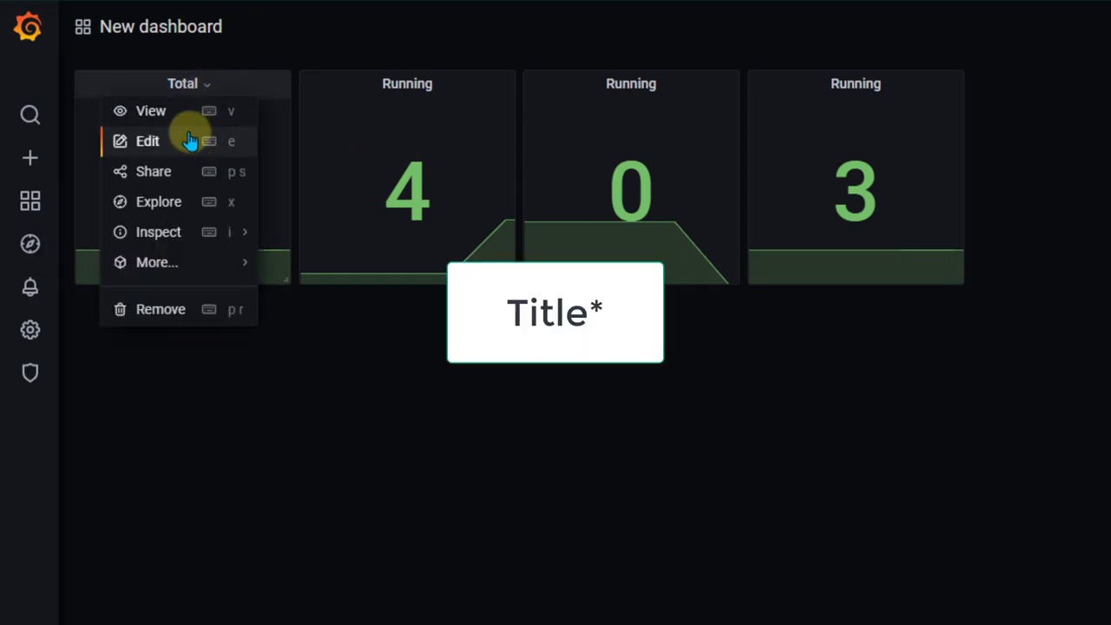
left_click(148, 141)
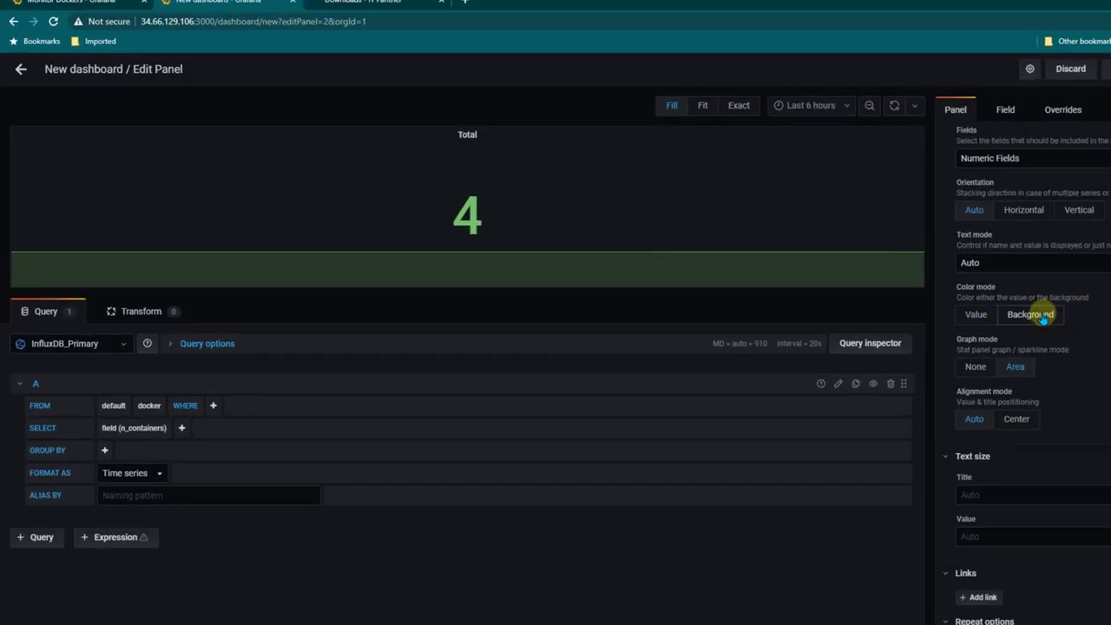
left_click(959, 304)
scroll(995, 327, "up", 3)
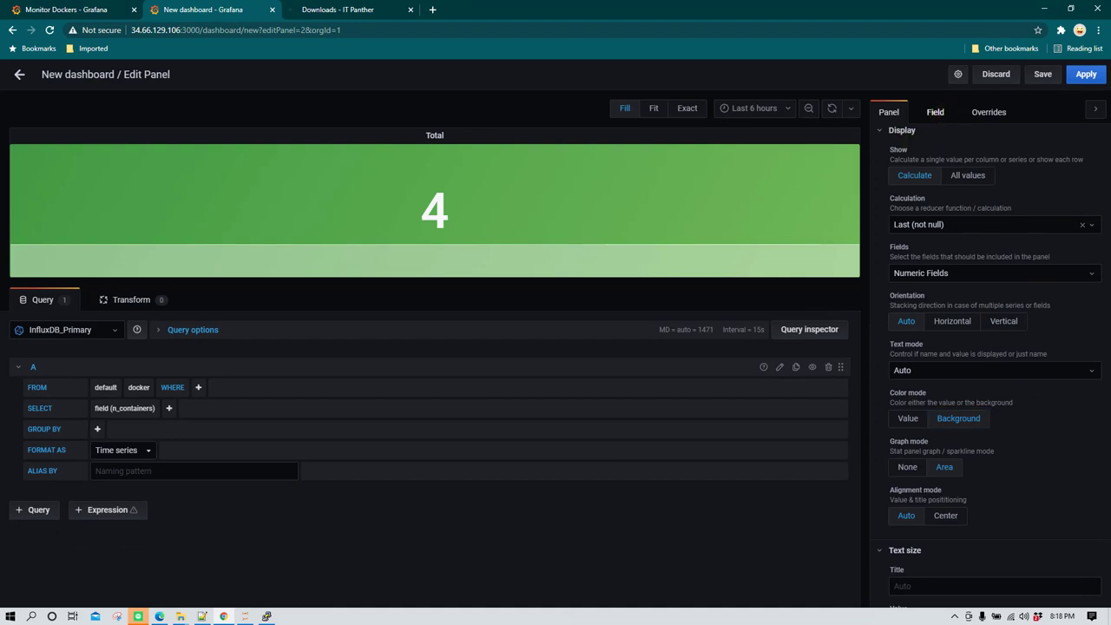
- Remove the Total panel's 80 threshold, set its base threshold color to dark blue and apply the changes
left_click(935, 112)
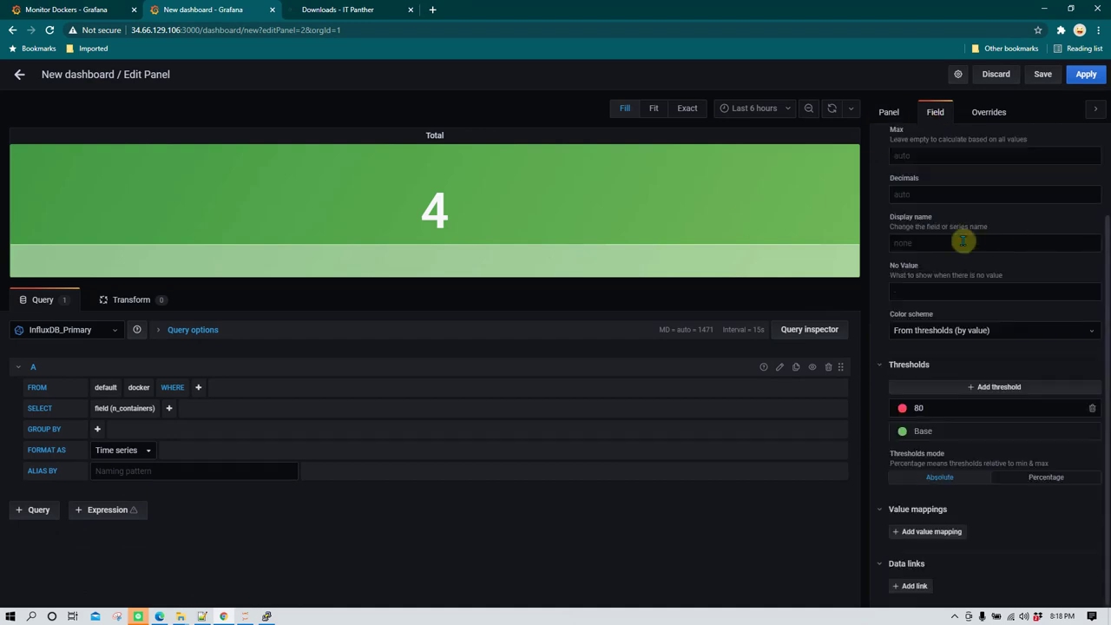
left_click(1090, 408)
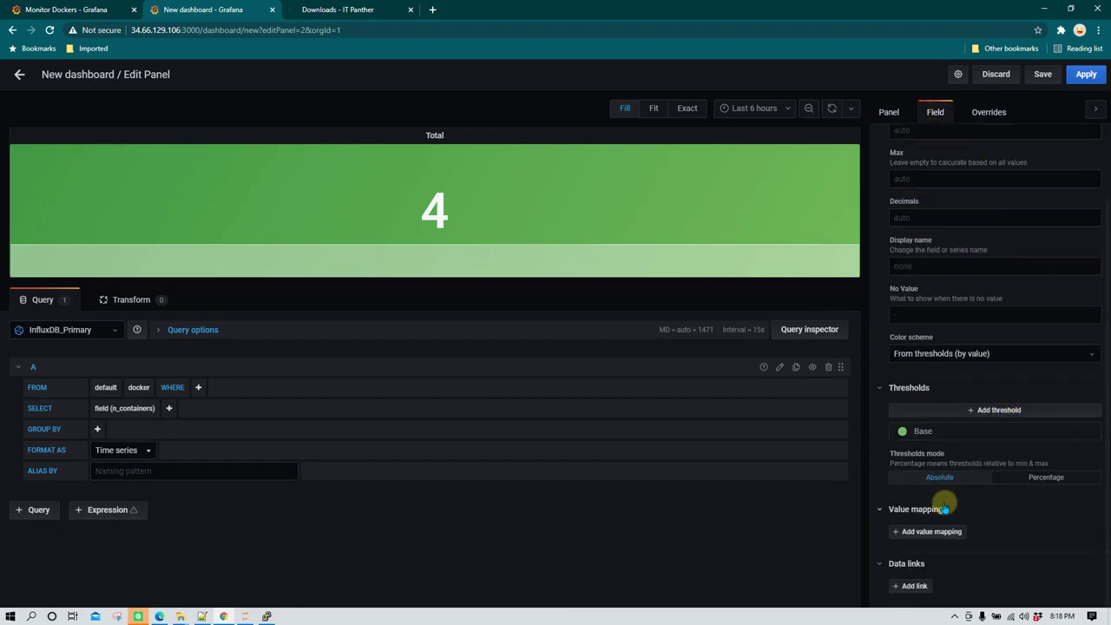
left_click(903, 431)
left_click(794, 438)
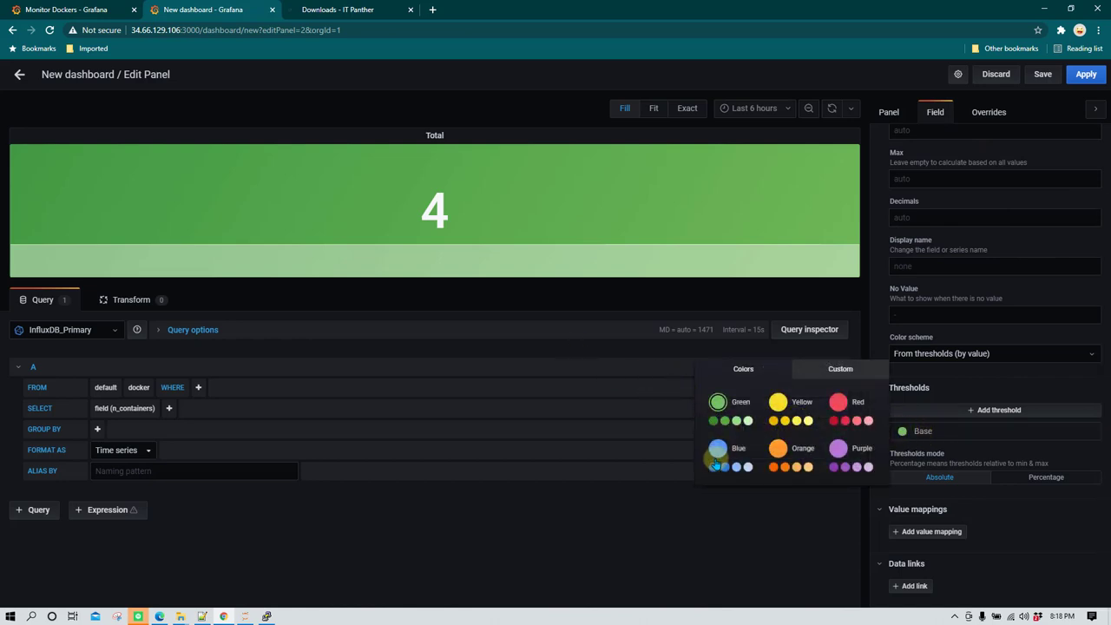
left_click(712, 469)
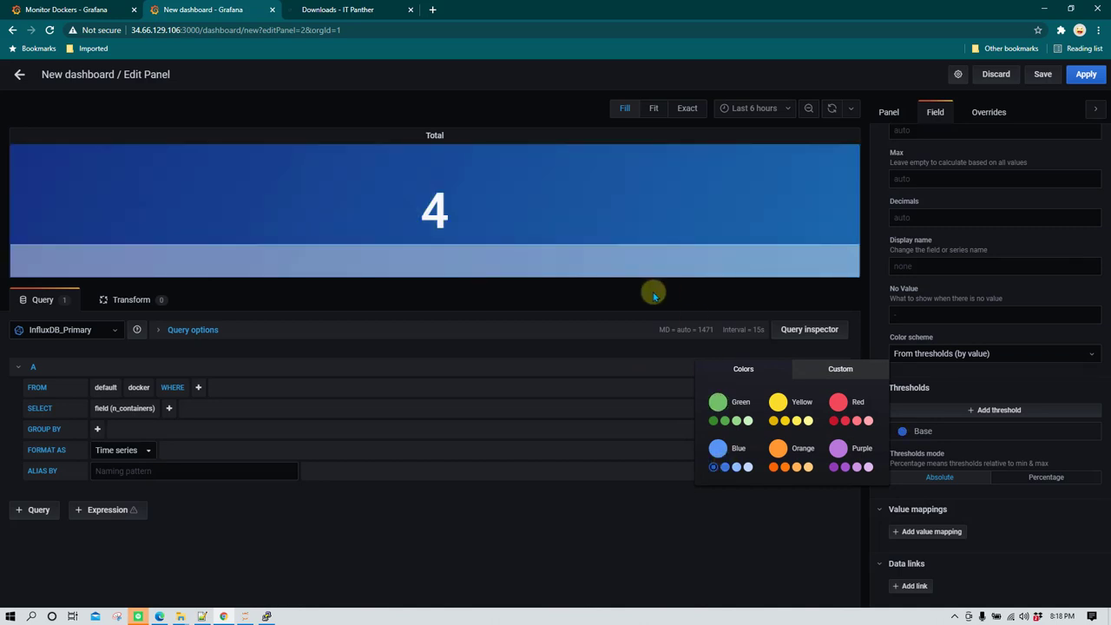
left_click(1084, 74)
- Open the Running panel that shows n_containers_running for editing and set its color mode to Background
left_click(259, 110)
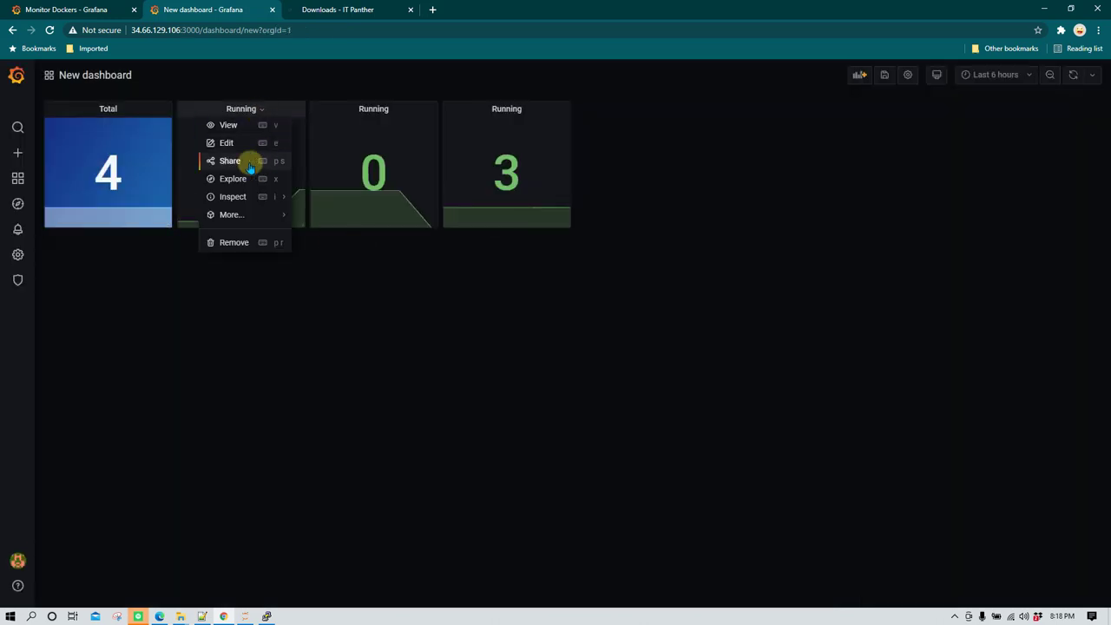
key("Return")
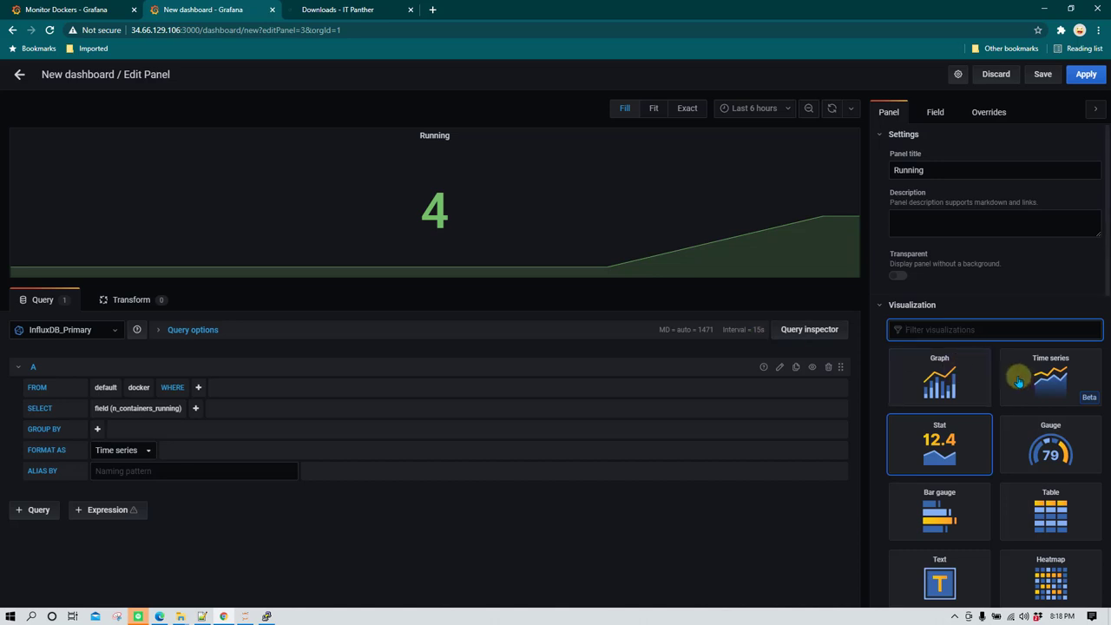
scroll(1018, 382, "down", 8)
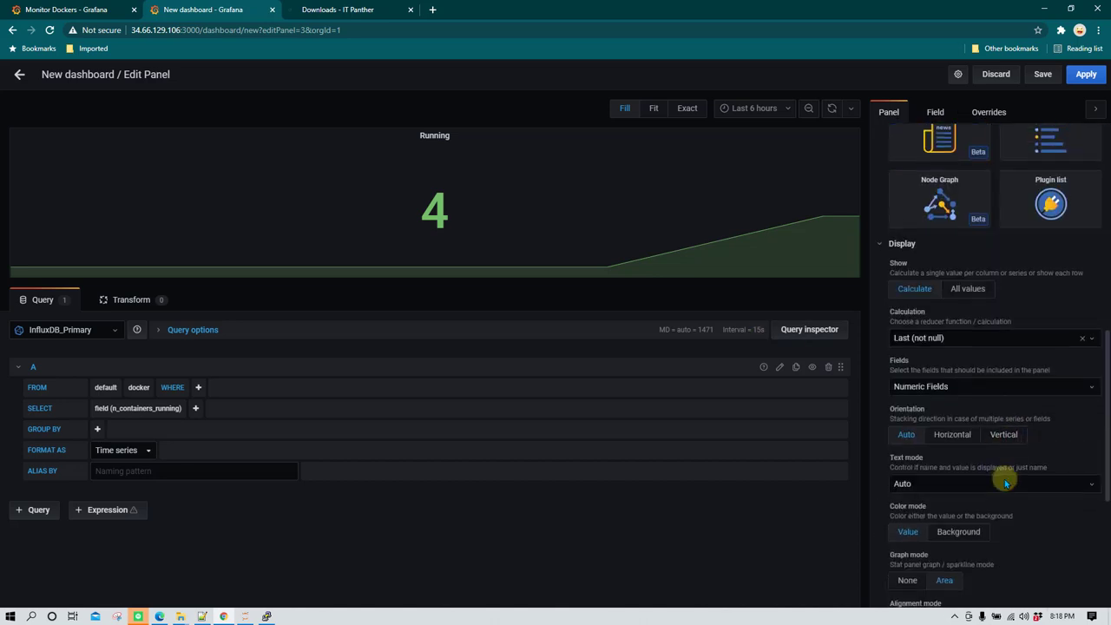
scroll(989, 434, "down", 2)
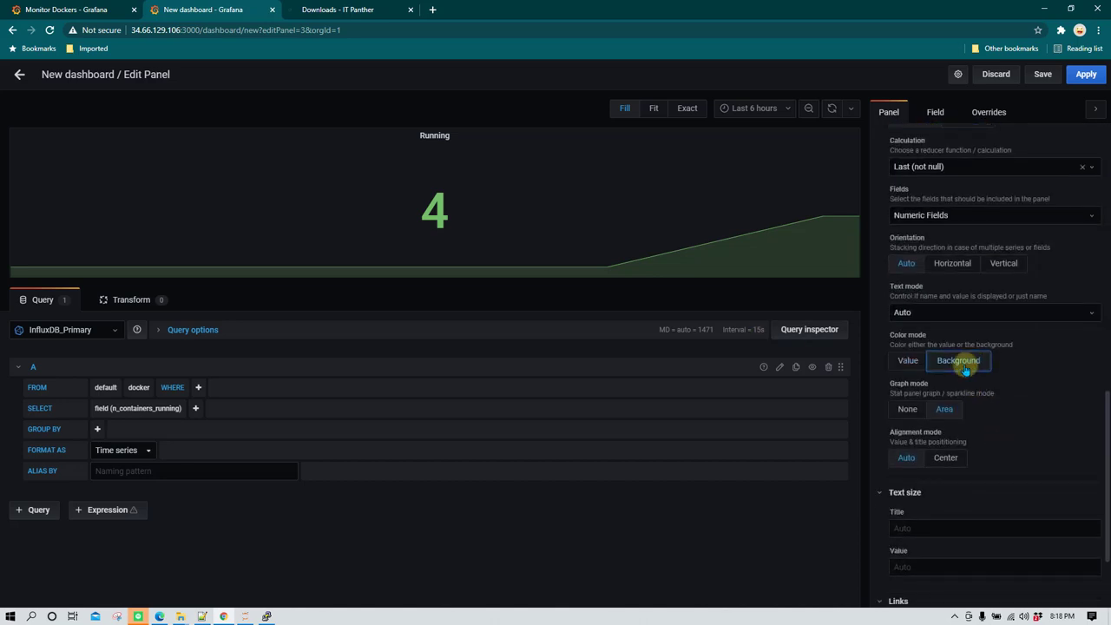
left_click(965, 369)
- Remove the Running panel's 80 threshold, set its base threshold color to dark yellow and apply the changes
left_click(934, 112)
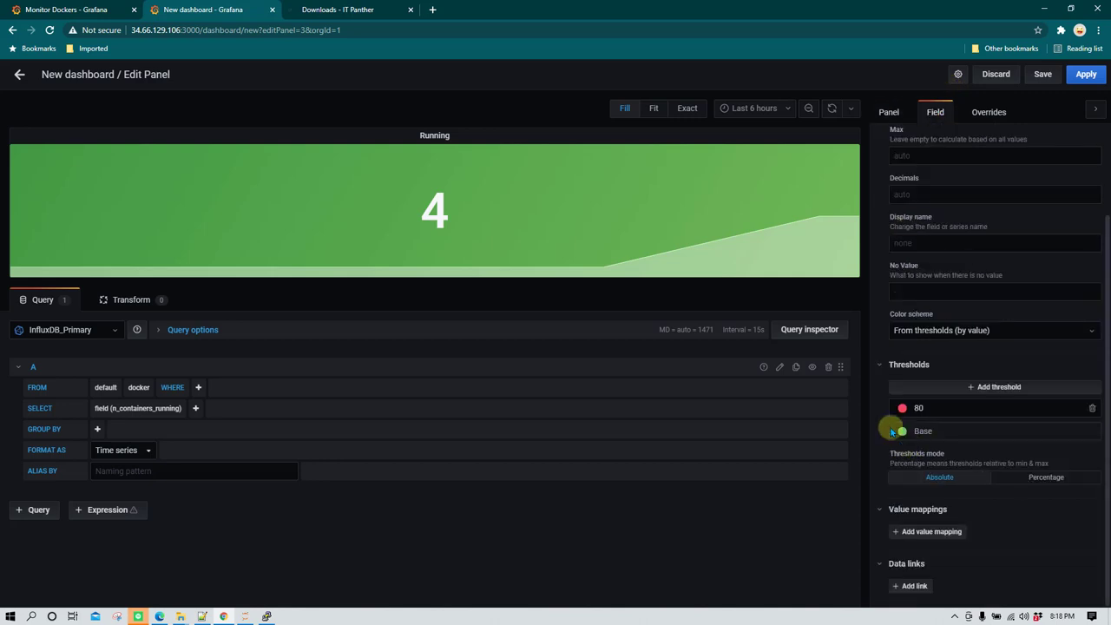
left_click(1092, 408)
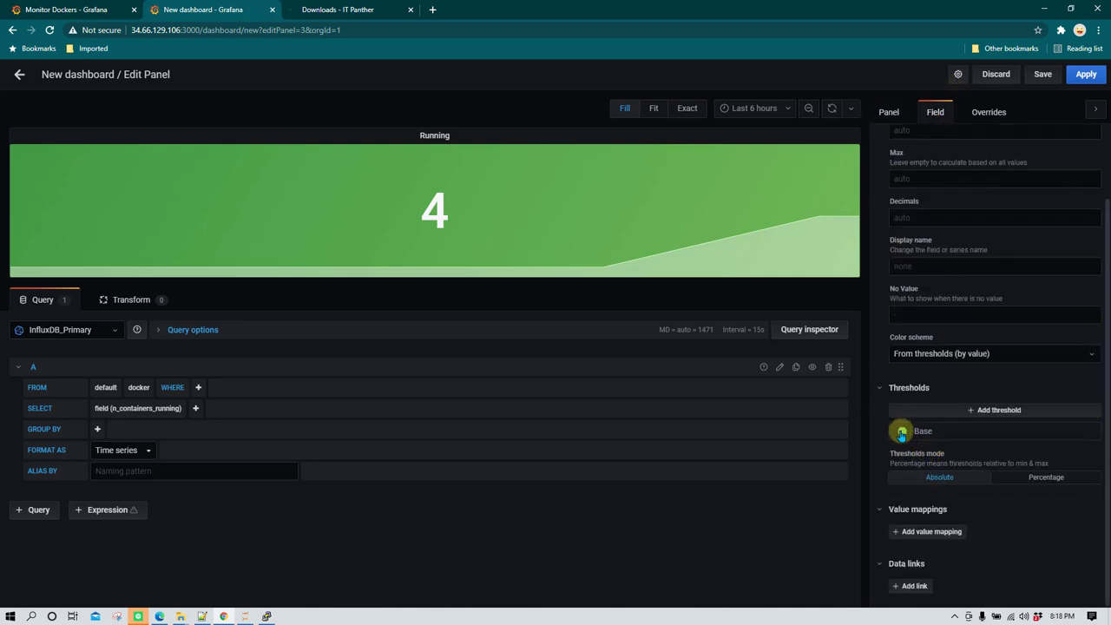
left_click(901, 431)
left_click(773, 422)
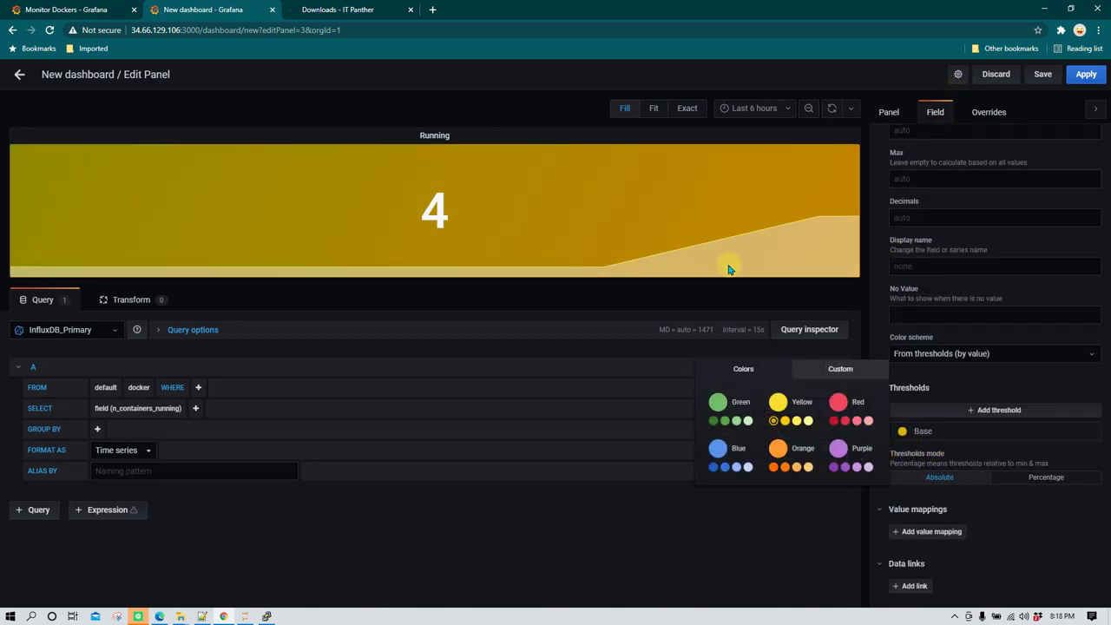
left_click(1085, 75)
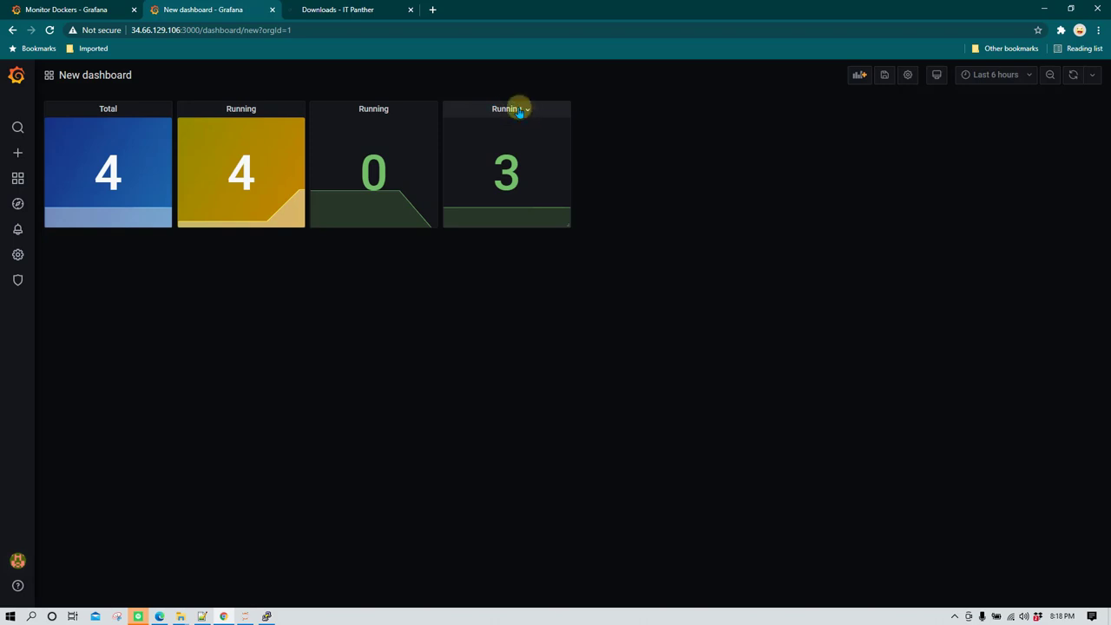
- Open the third panel, which queries n_containers_stopped, for editing and change its title to Stopped
left_click(394, 110)
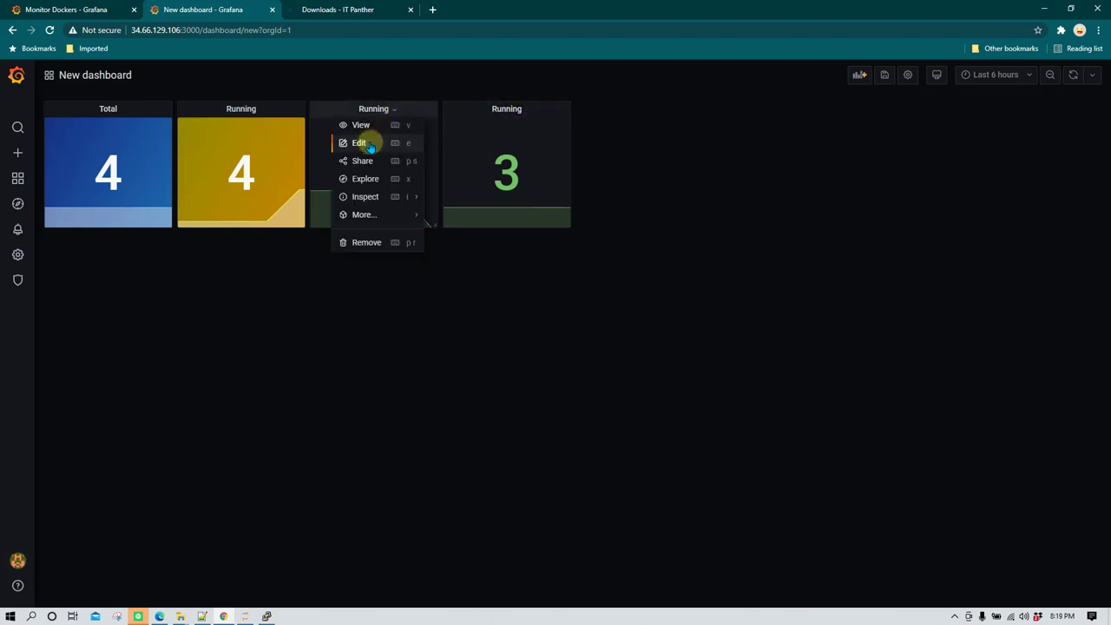
left_click(390, 144)
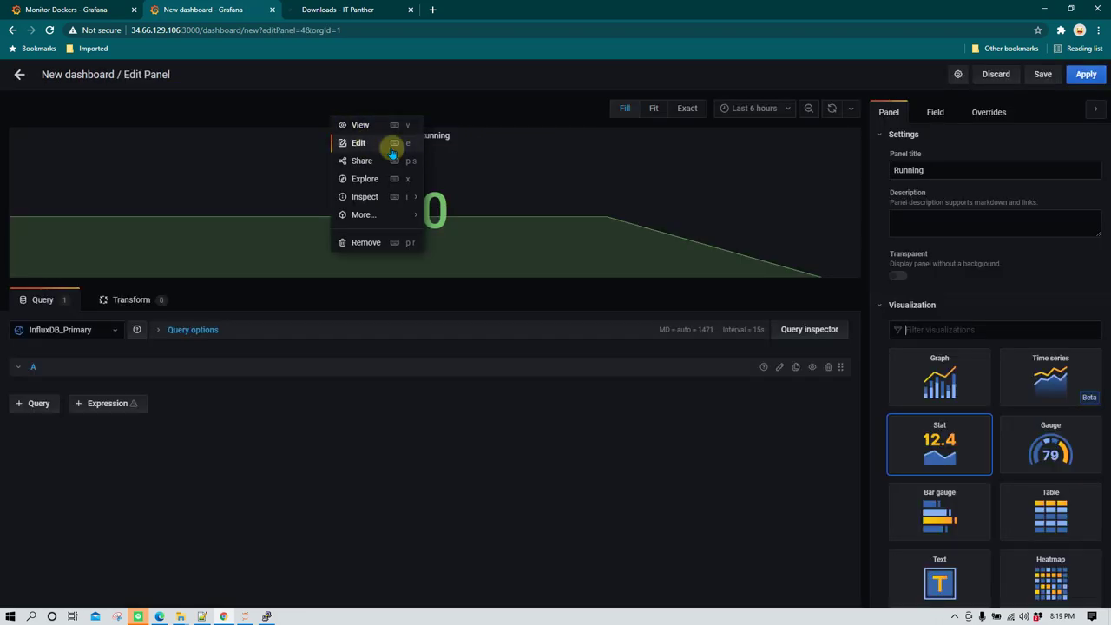
double_click(934, 170)
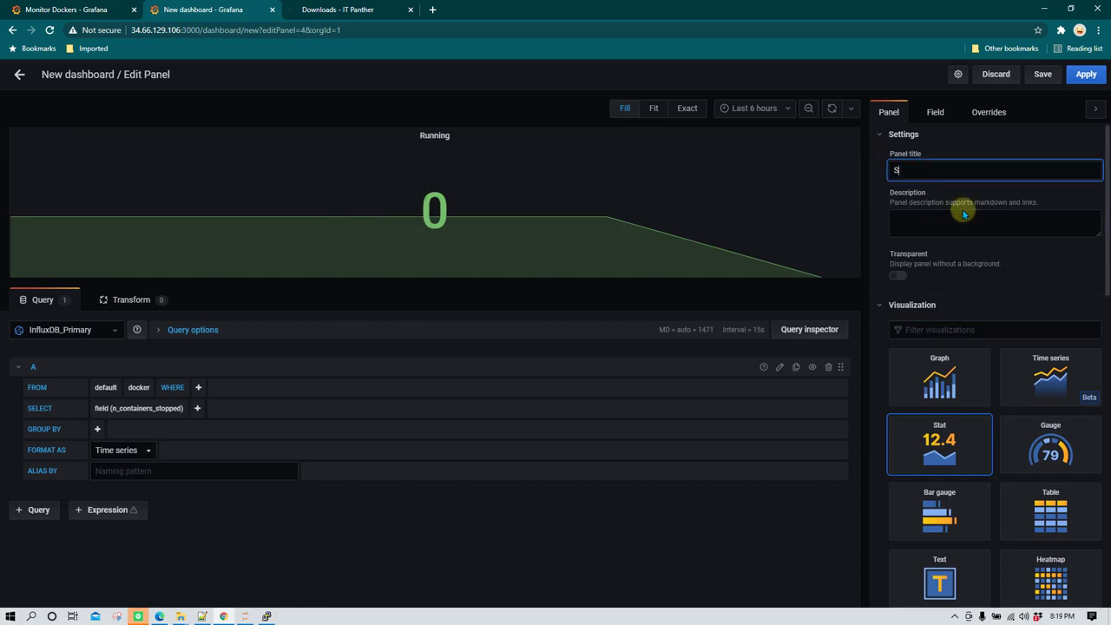
- Remove the Stopped panel's 80 threshold, set its base threshold color to dark red and apply the changes
left_click(934, 112)
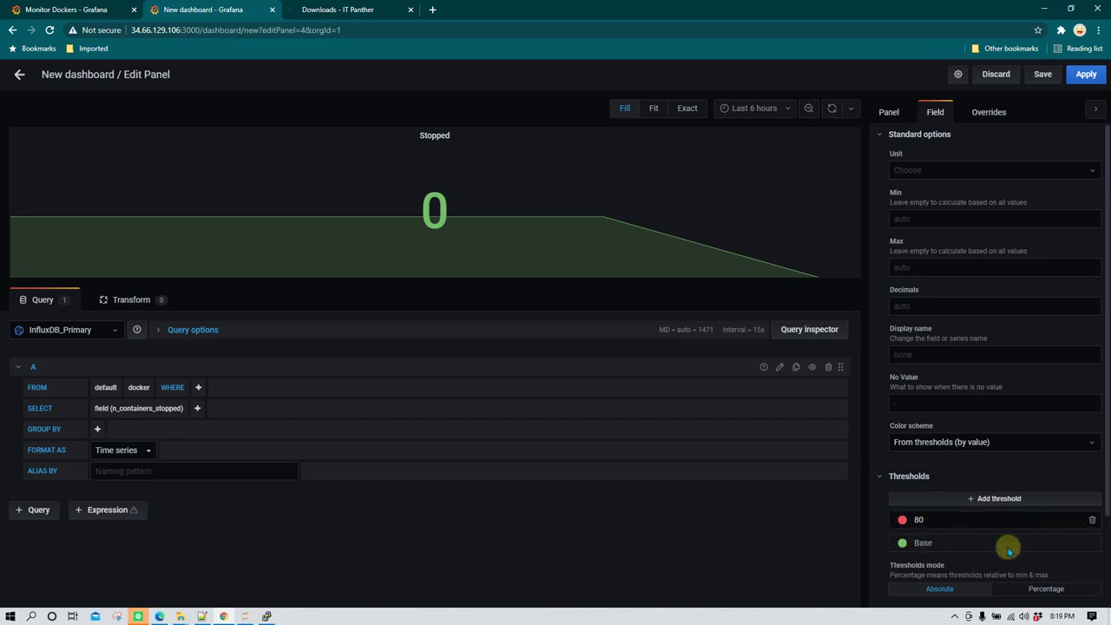
left_click(1092, 519)
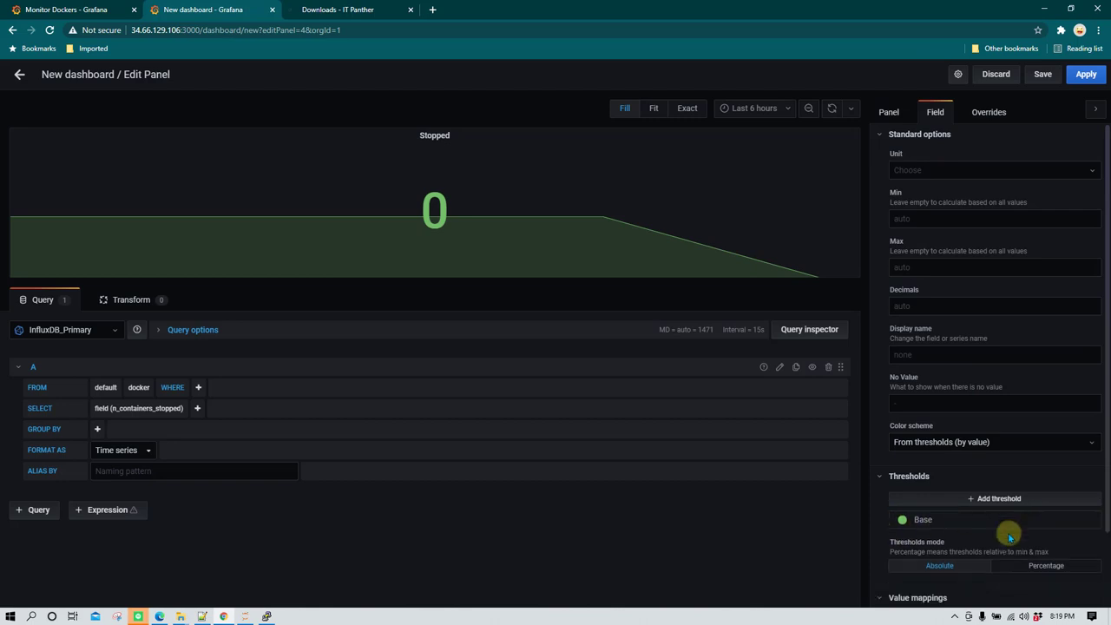
left_click(902, 519)
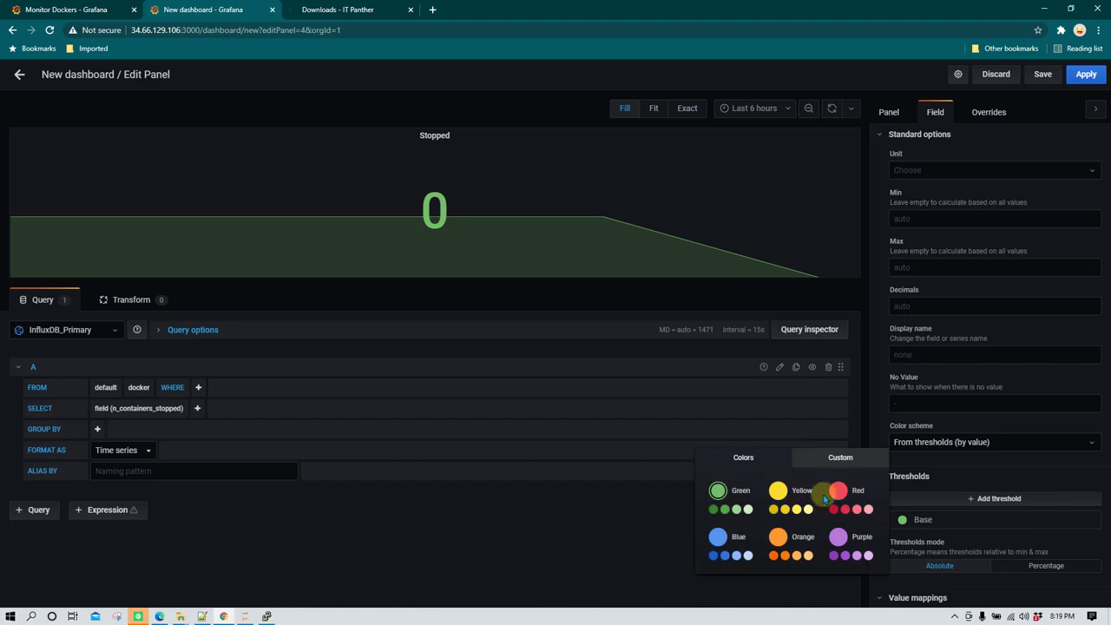
left_click(833, 510)
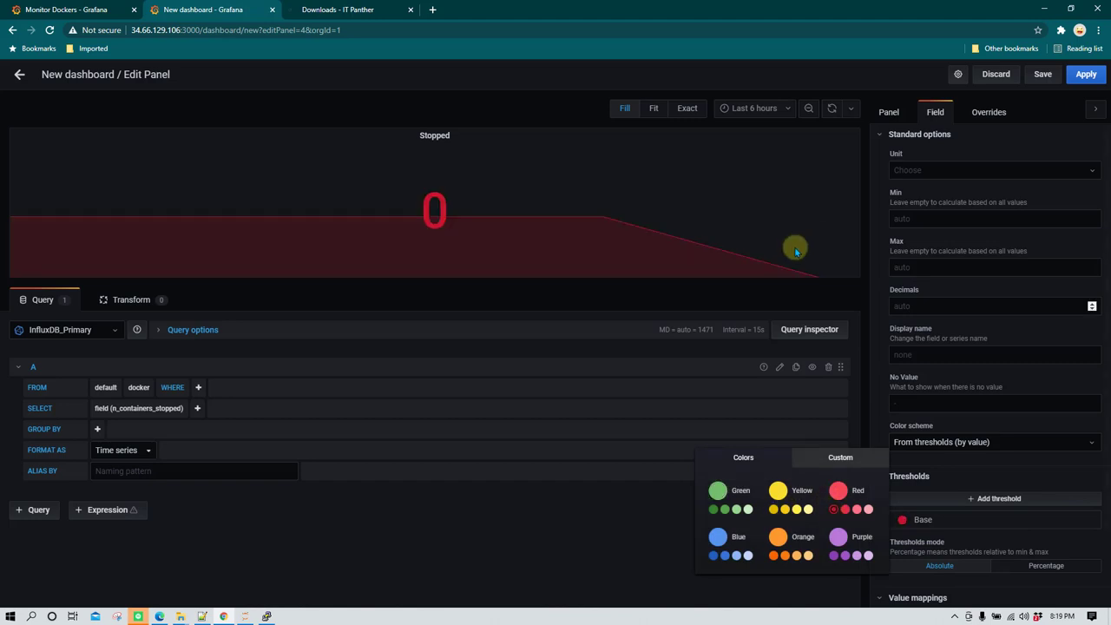
left_click(1085, 73)
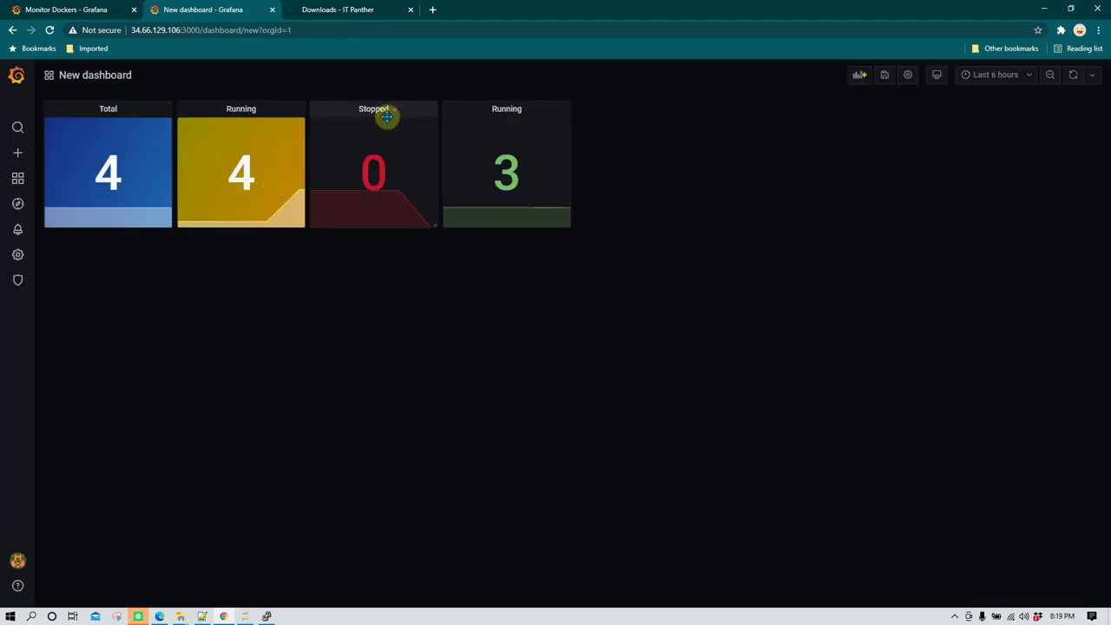
- Reopen the Stopped panel for editing, set its color mode to Background and apply the change
left_click(386, 110)
left_click(371, 143)
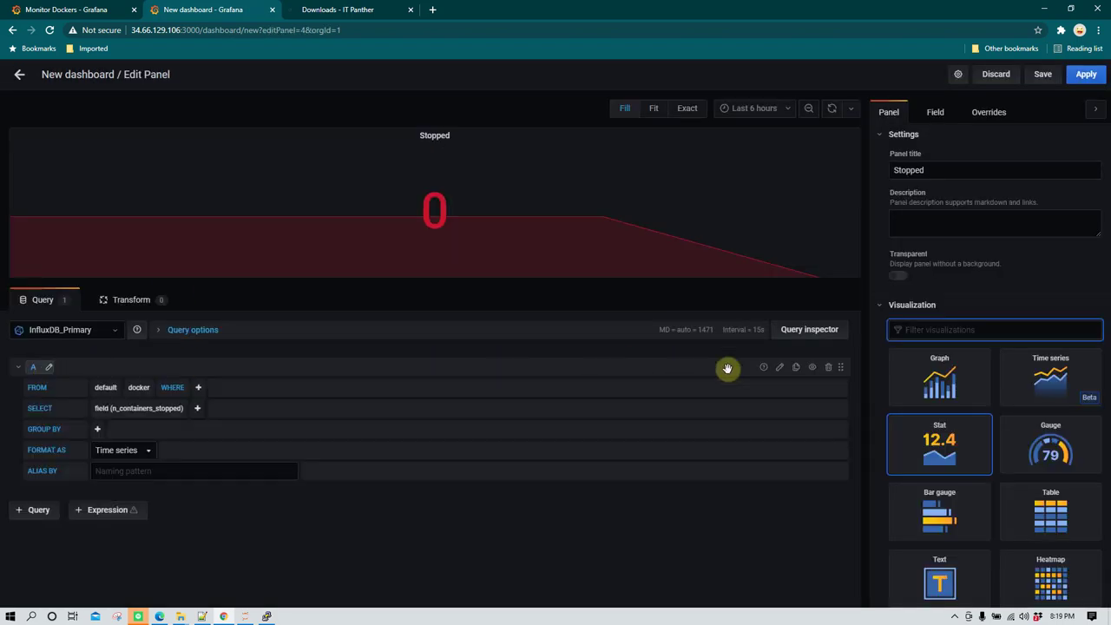
scroll(1041, 447, "down", 3)
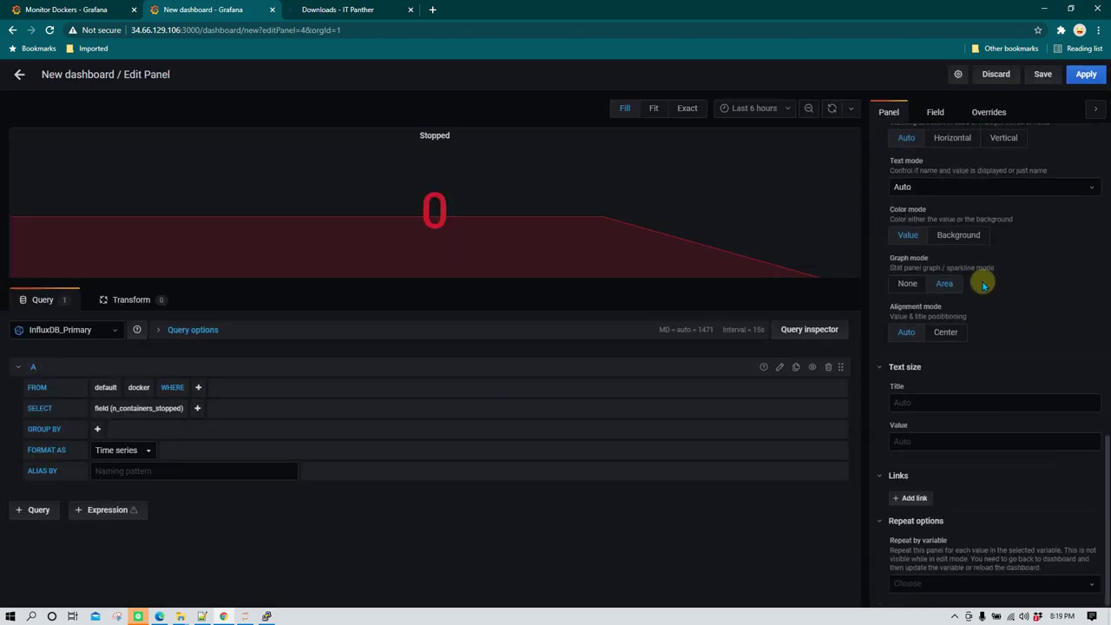
left_click(1086, 73)
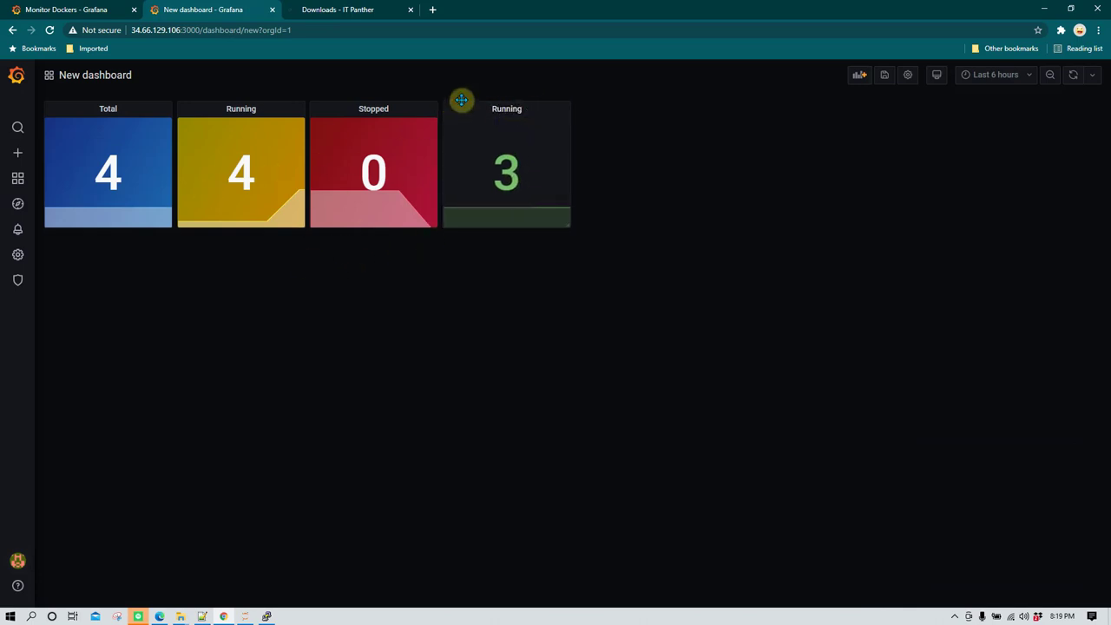
- Edit the fourth panel, which queries n_images, to change its title to Images, and return to the dashboard
left_click(521, 109)
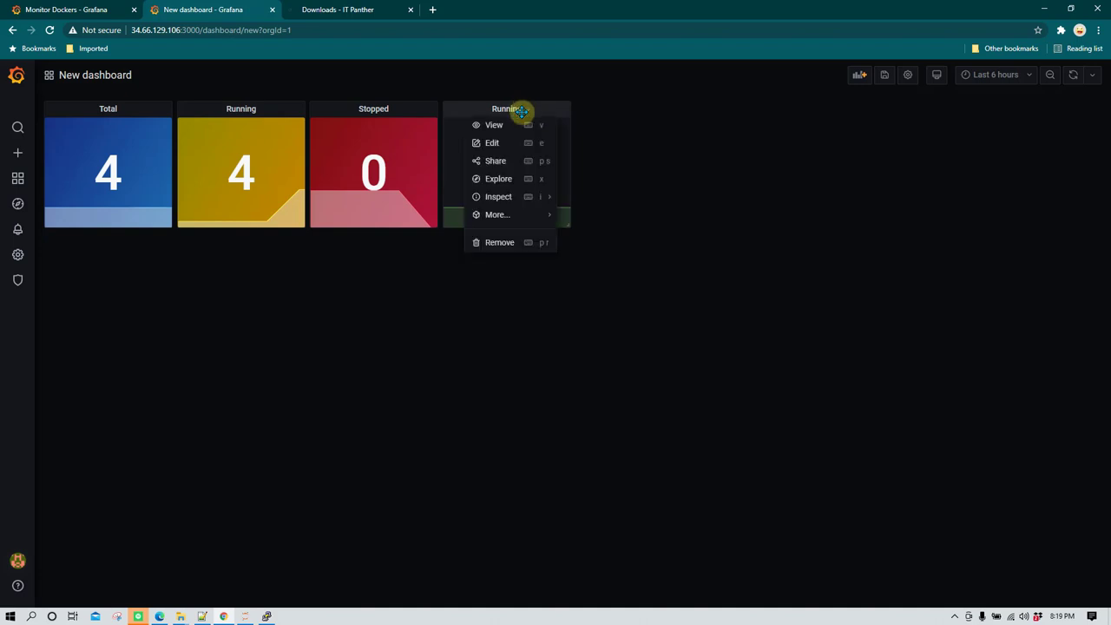
key("e")
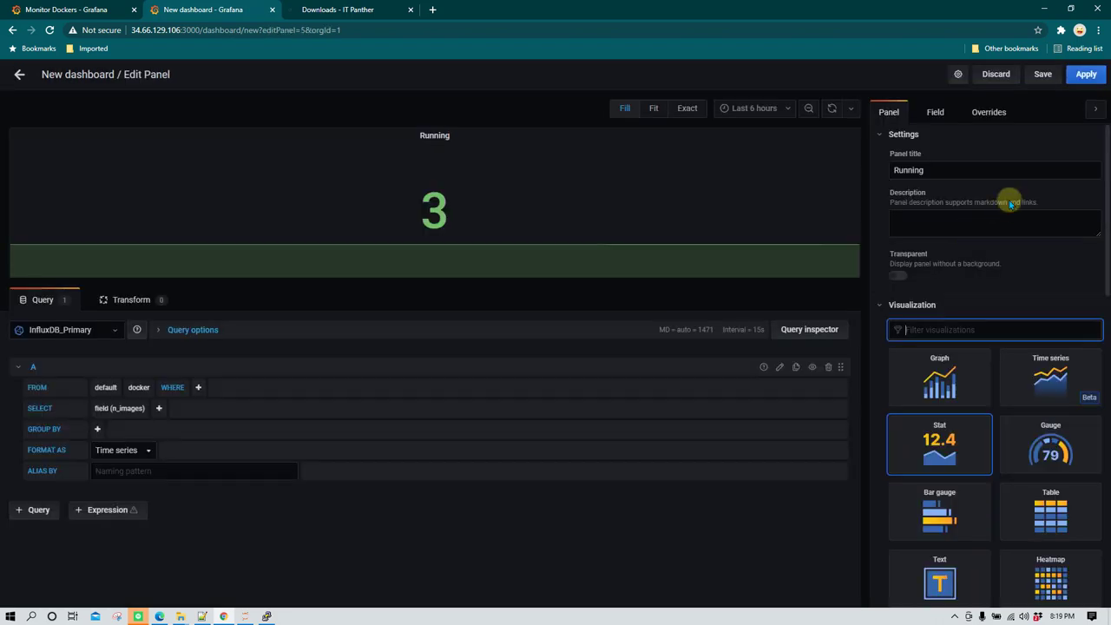
double_click(951, 174)
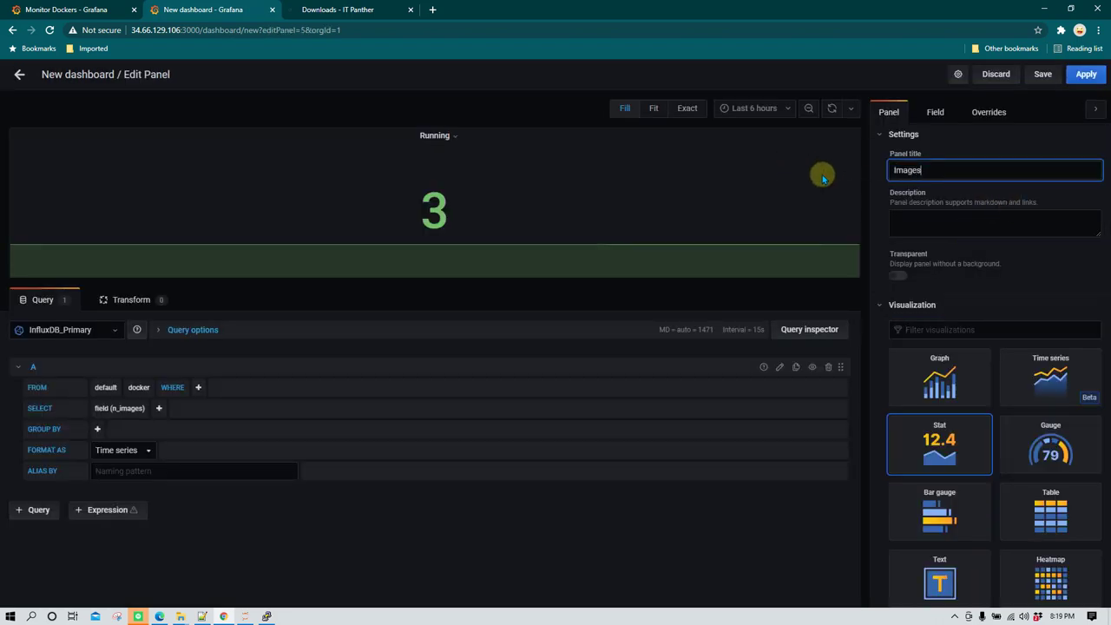
key("Escape")
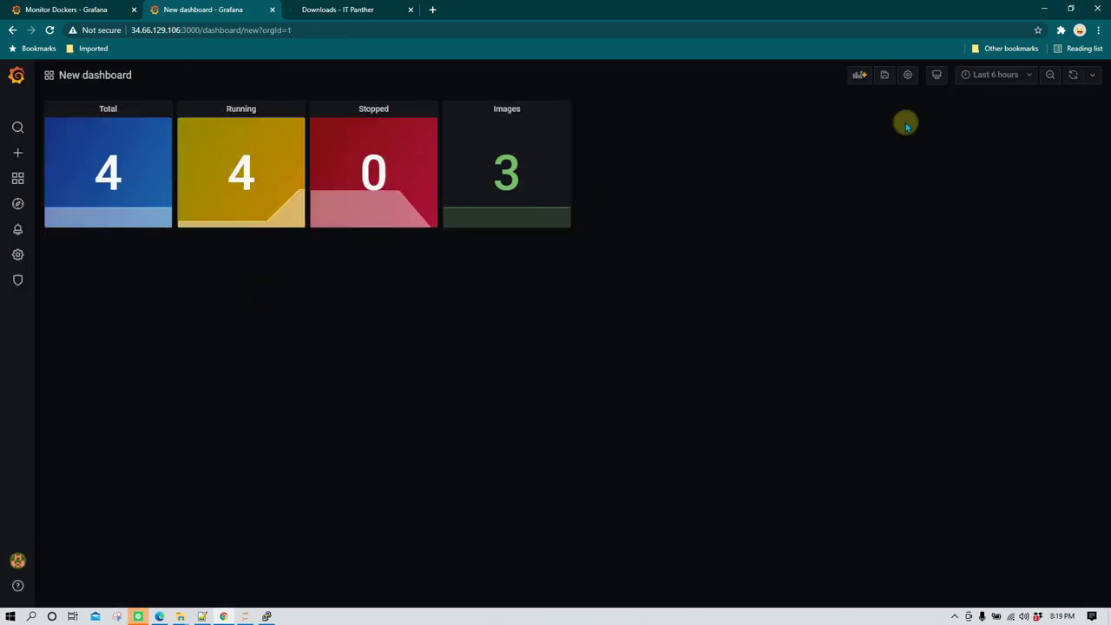
- Set the dashboard's time range to Last 5 minutes and compare its layout with the Monitor Dockers dashboard
left_click(1032, 74)
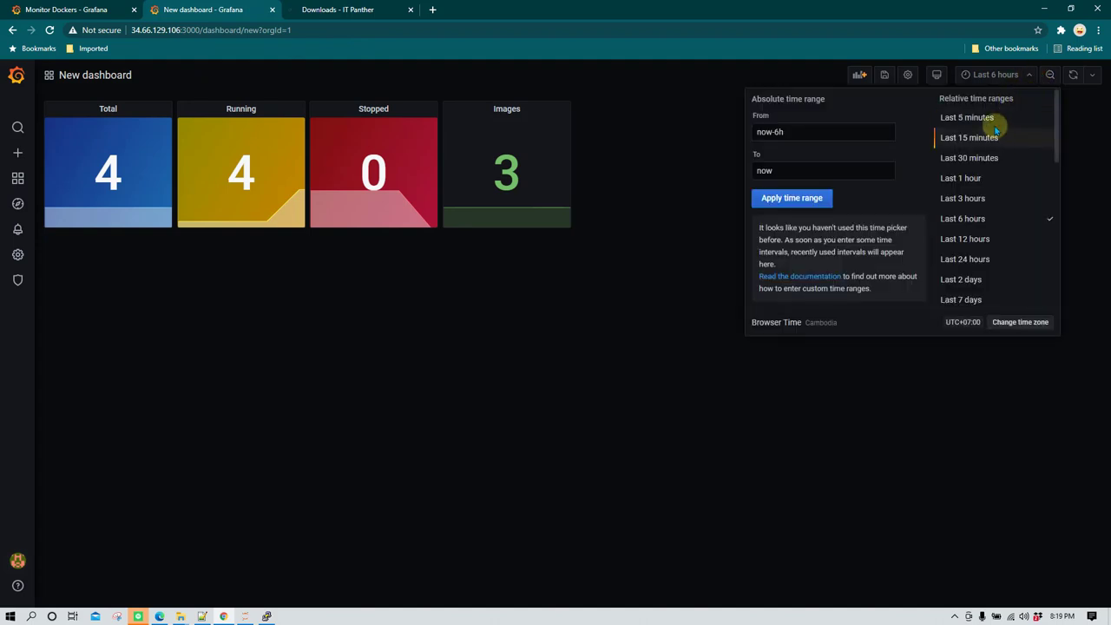
left_click(994, 119)
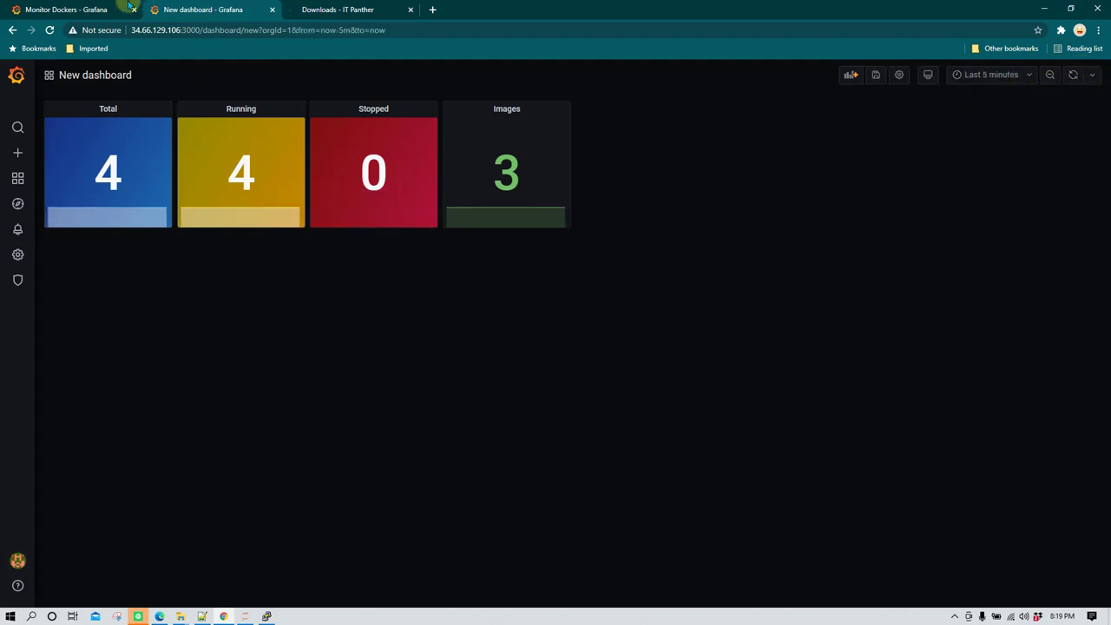
left_click(78, 10)
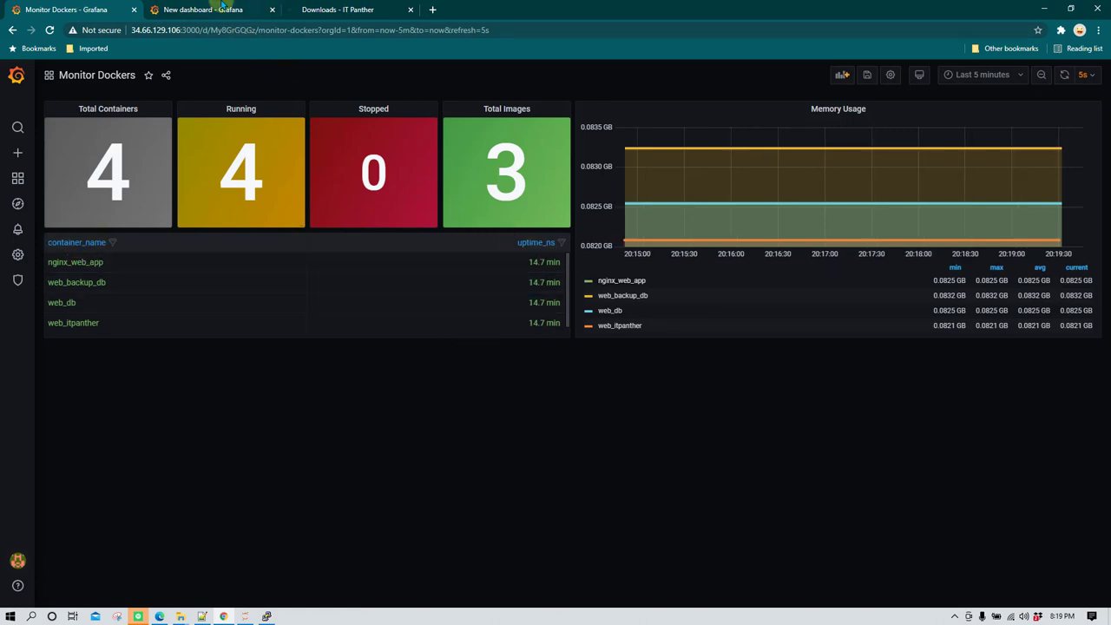
left_click(222, 5)
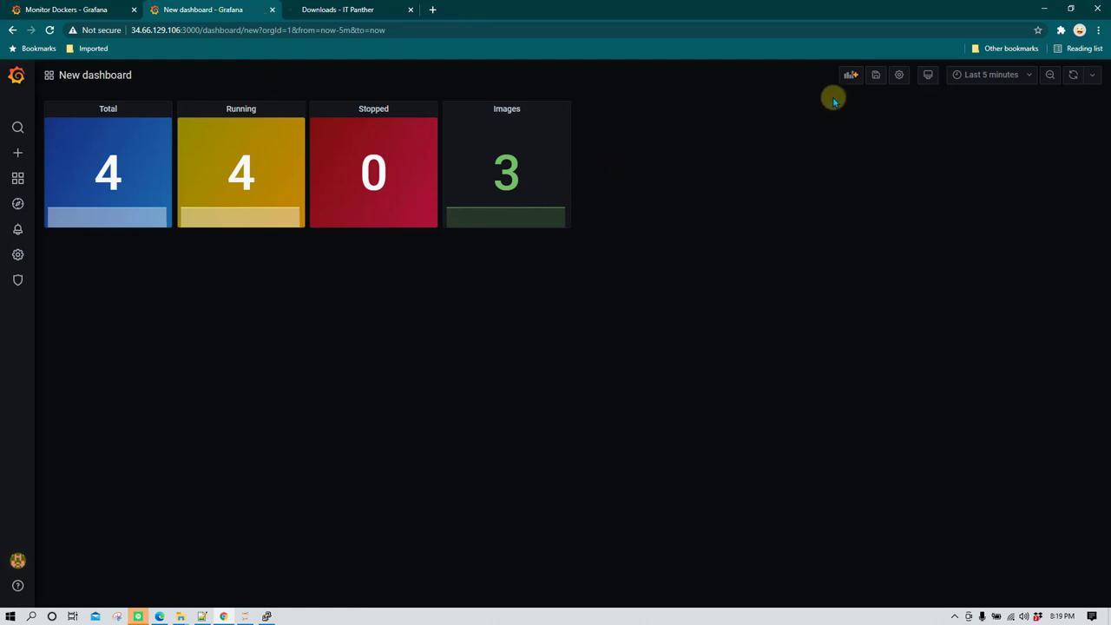
- Add a new panel to the dashboard and select docker as its query measurement
left_click(851, 74)
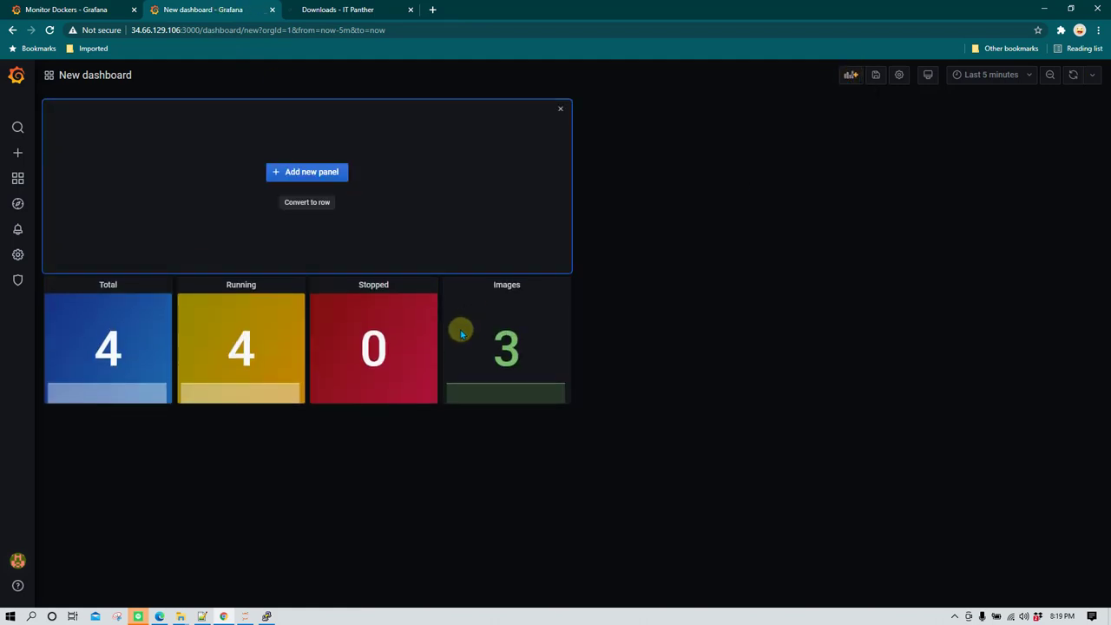
left_click(307, 171)
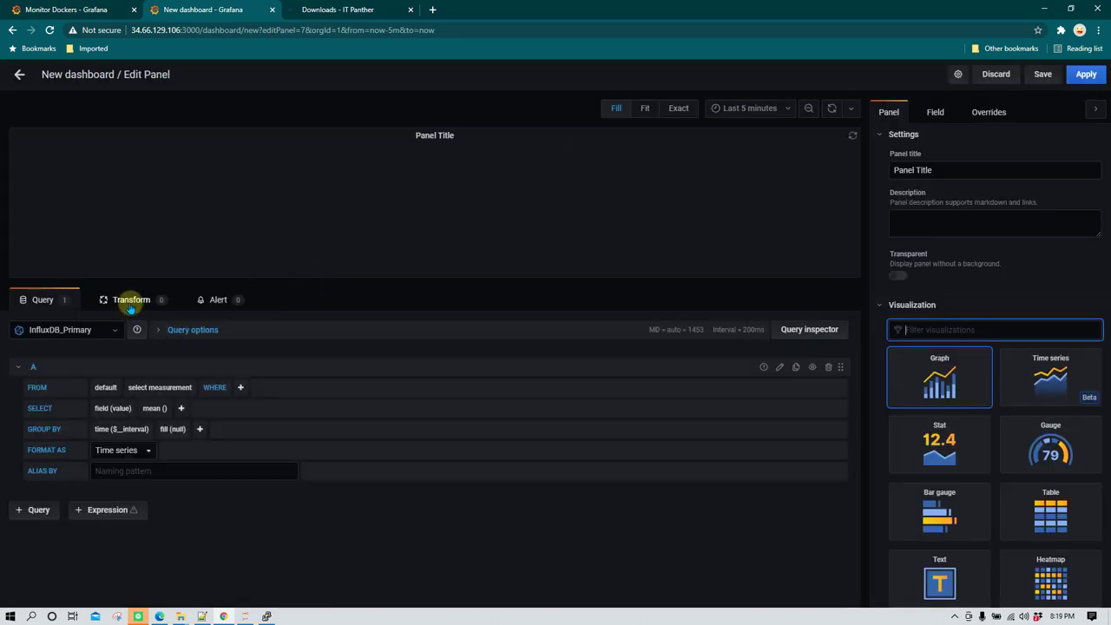
left_click(173, 388)
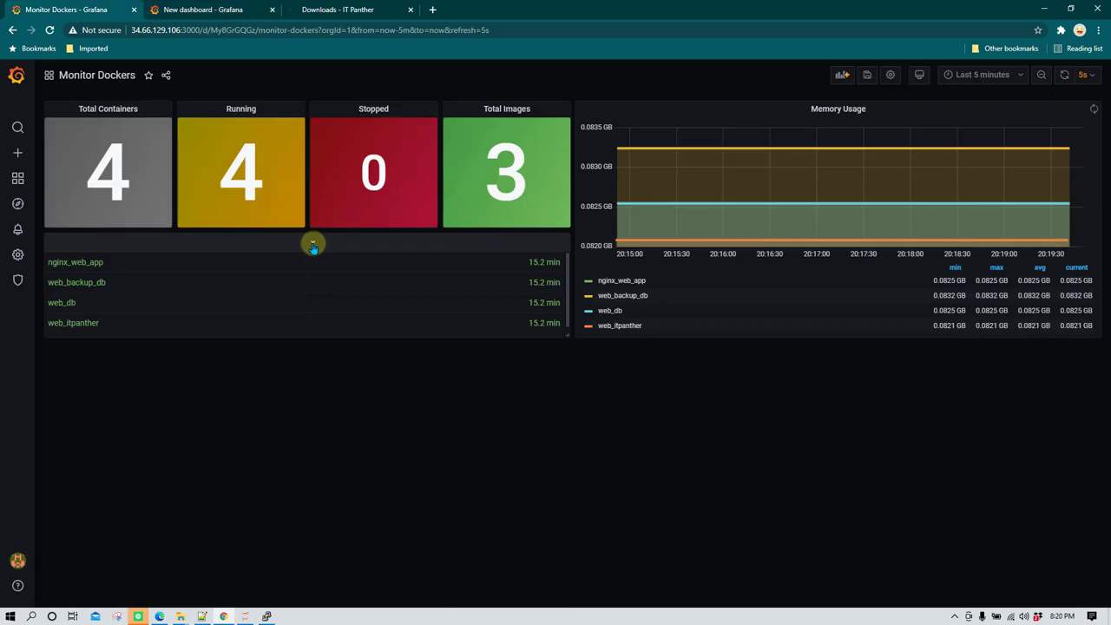
- Examine the query of the container uptime table in the Monitor Dockers dashboard, and return to the new panel
left_click(310, 240)
left_click(278, 274)
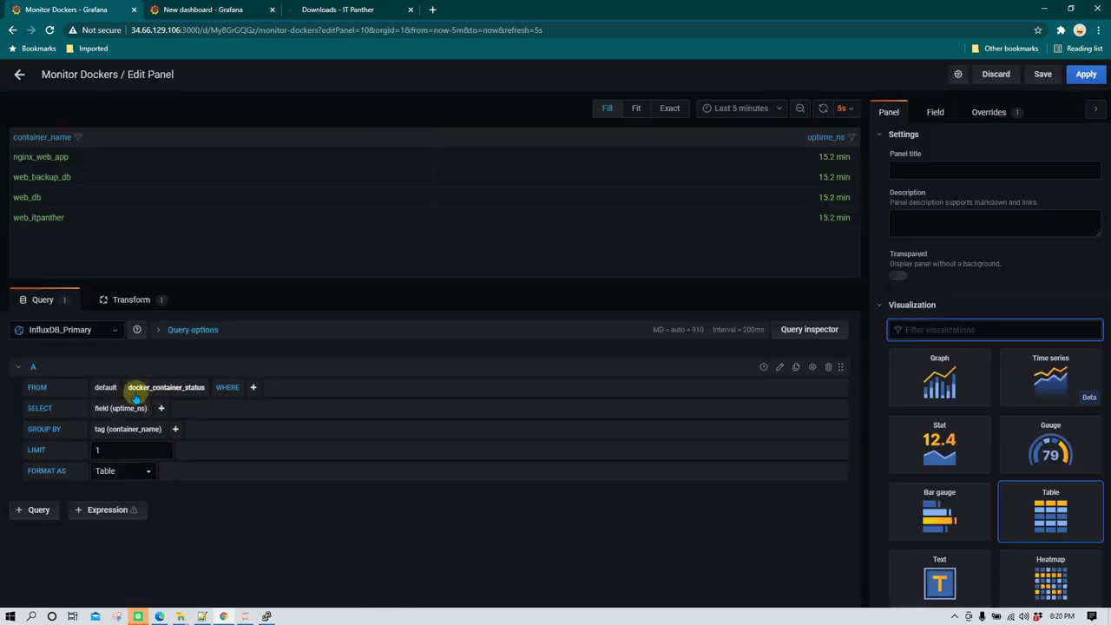
left_click(203, 8)
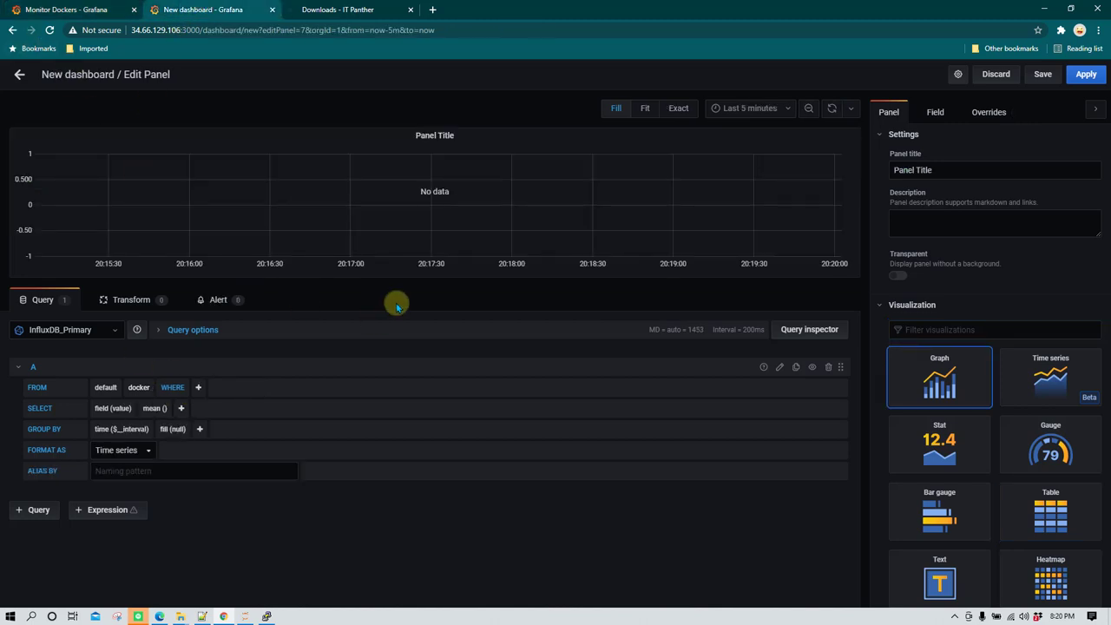
- Set the new panel's query measurement to docker_container_status and its selected field to uptime_ns
left_click(136, 390)
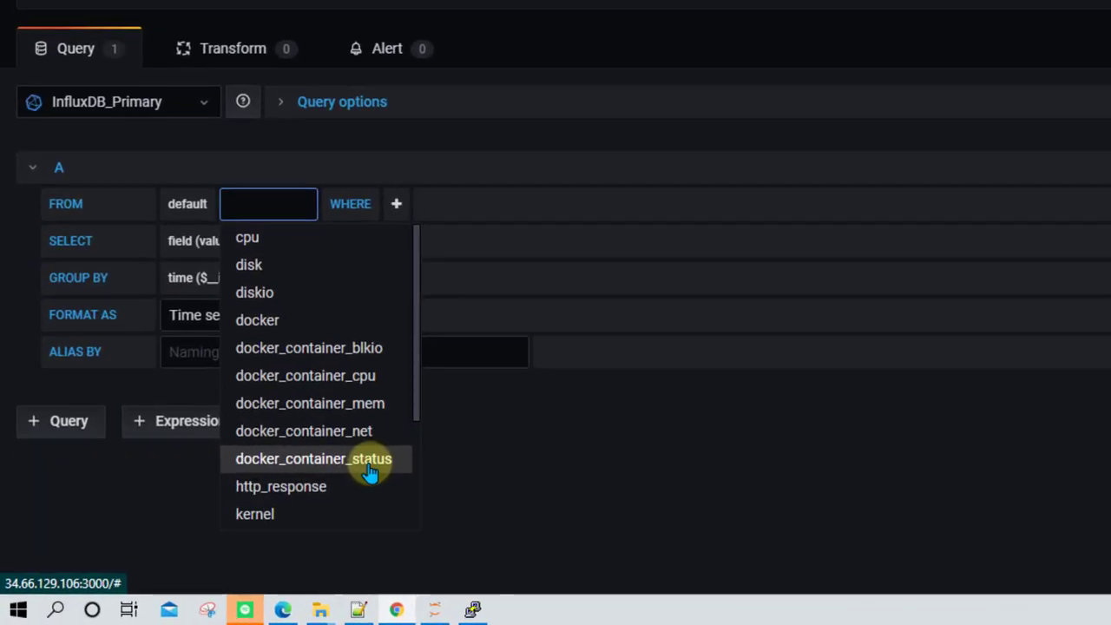
left_click(369, 469)
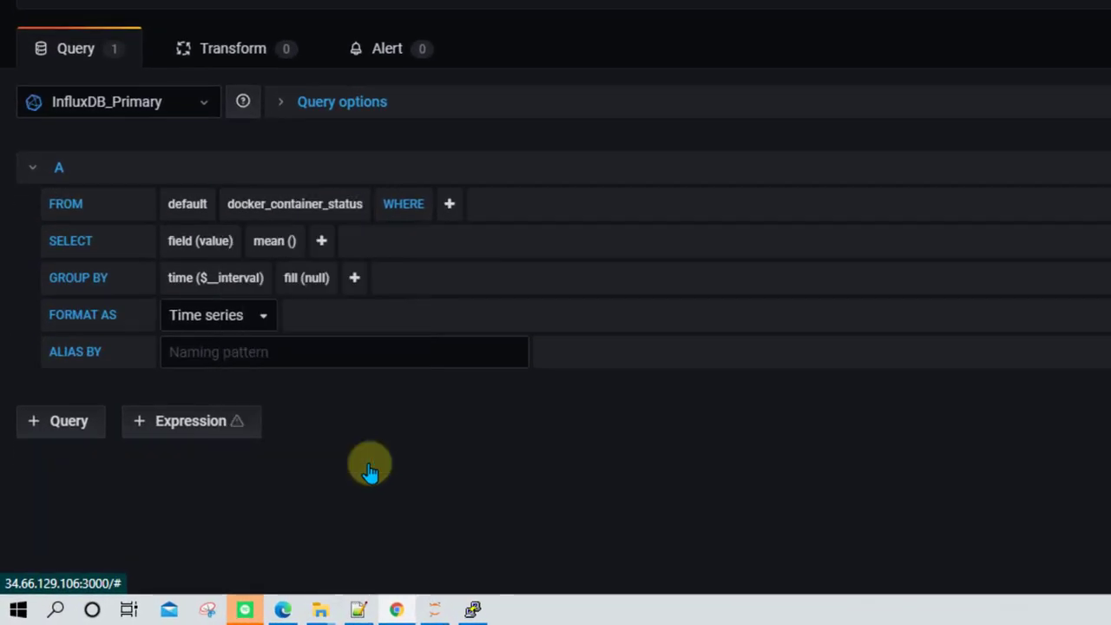
left_click(221, 243)
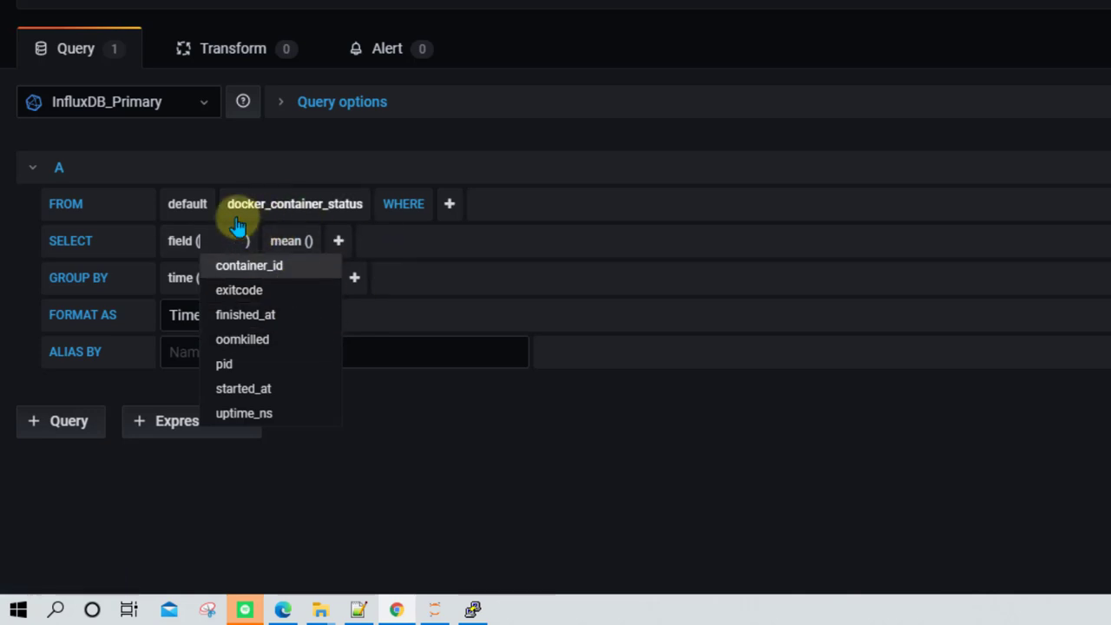
left_click(308, 420)
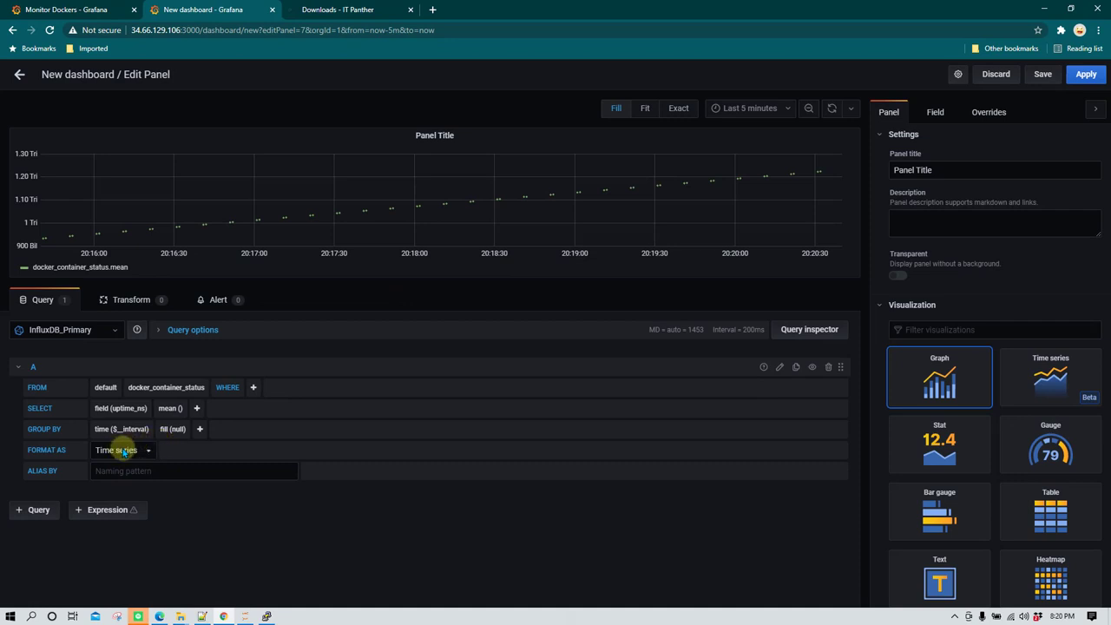
- Format the uptime query as Table and remove its time grouping along with the mean aggregation
left_click(124, 450)
left_click(117, 478)
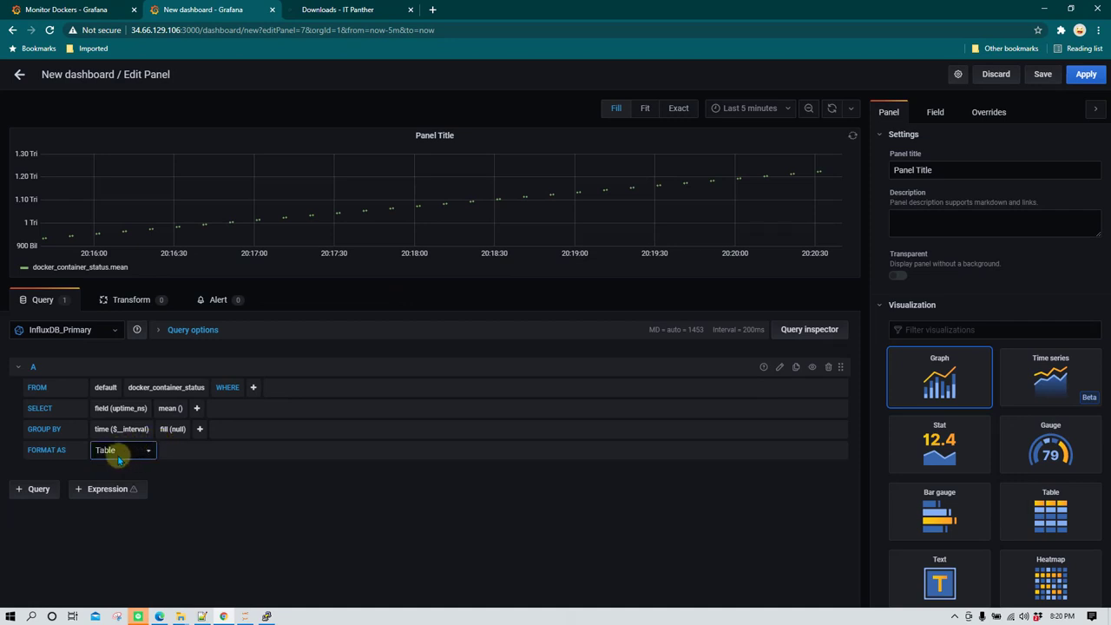
left_click(98, 432)
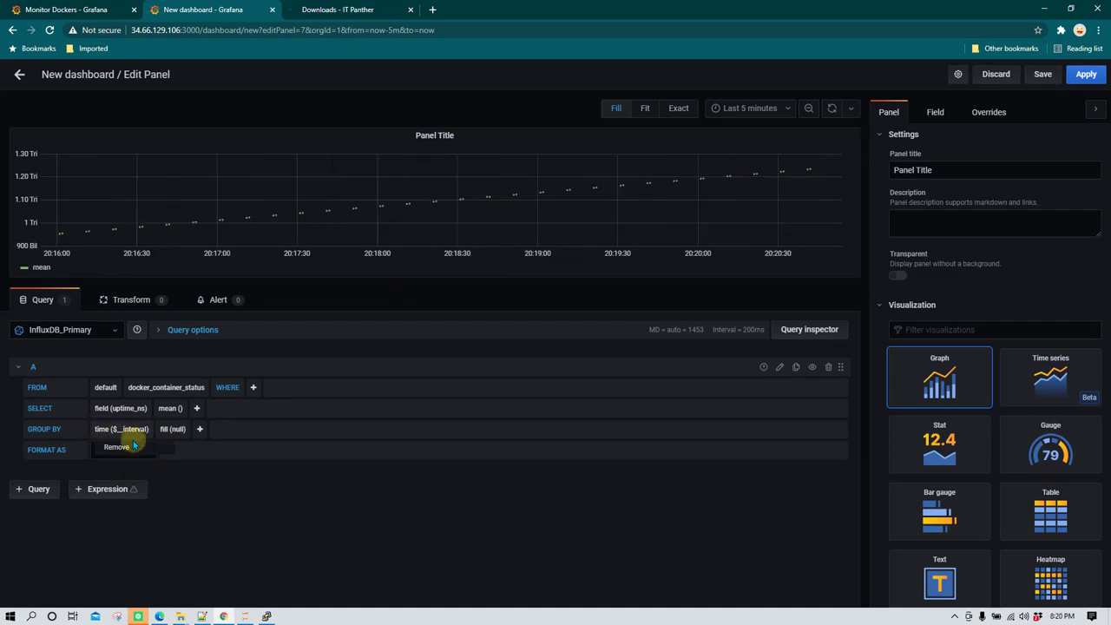
left_click(127, 448)
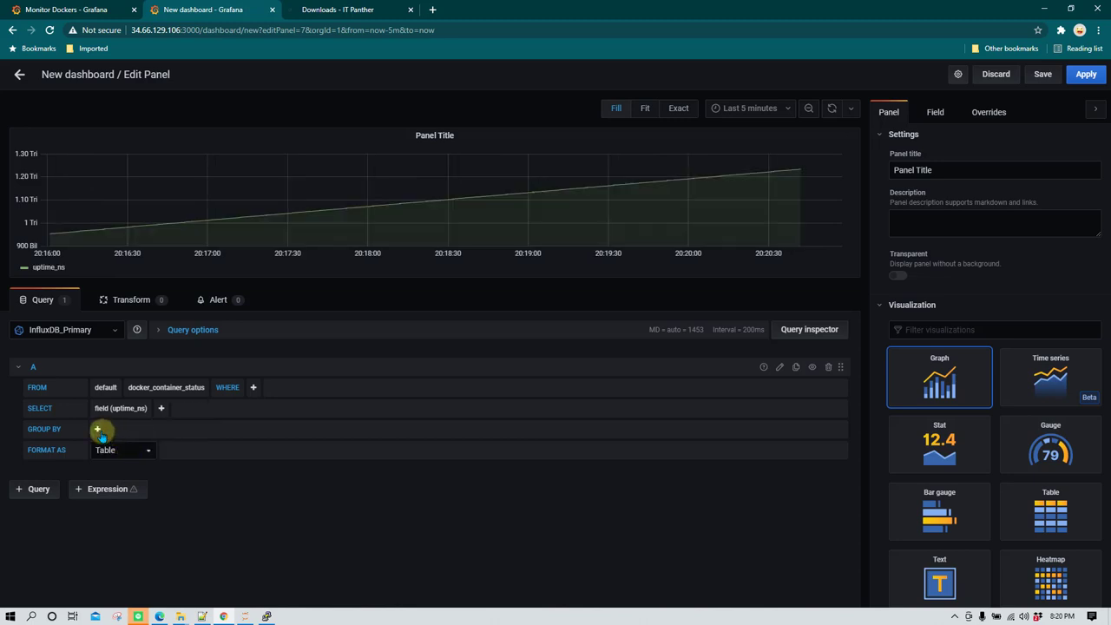
type("l")
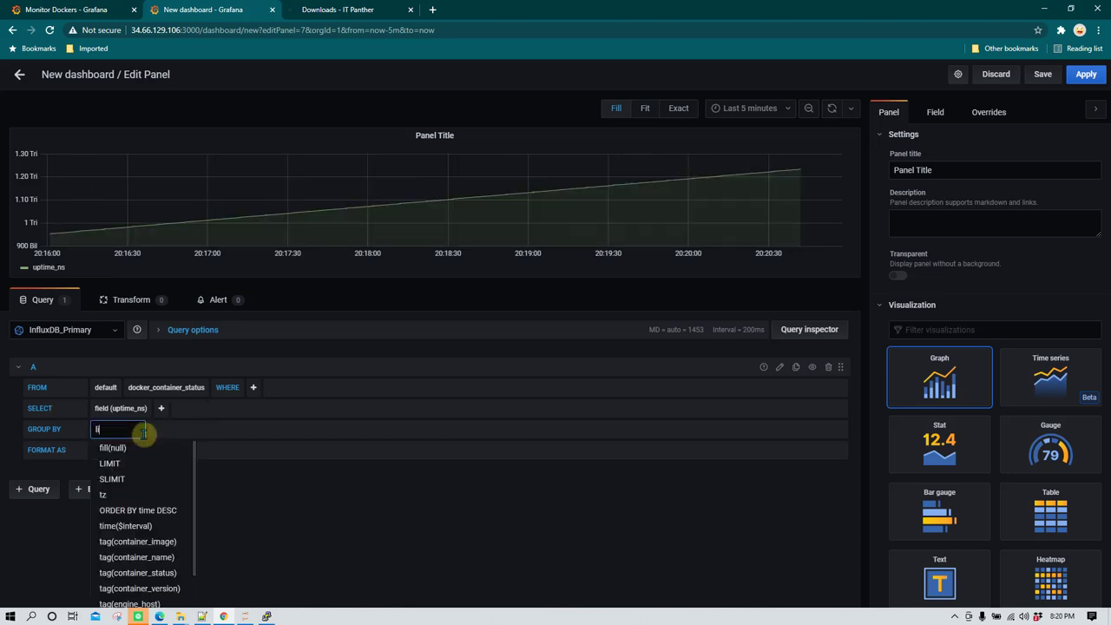
type("i")
key("BackSpace")
key("BackSpace")
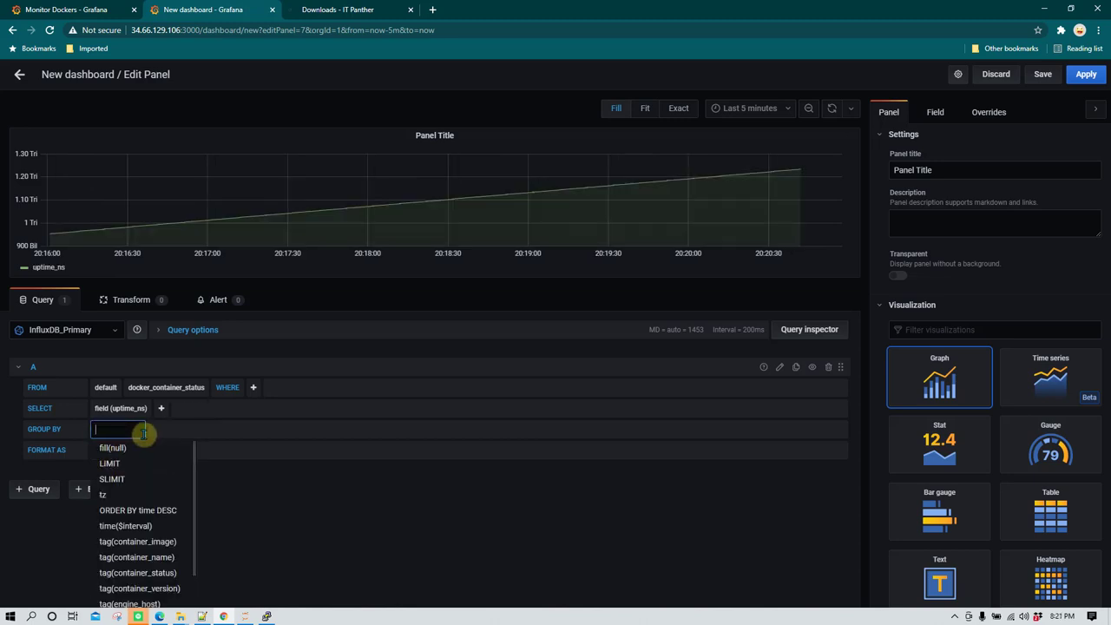
left_click(289, 484)
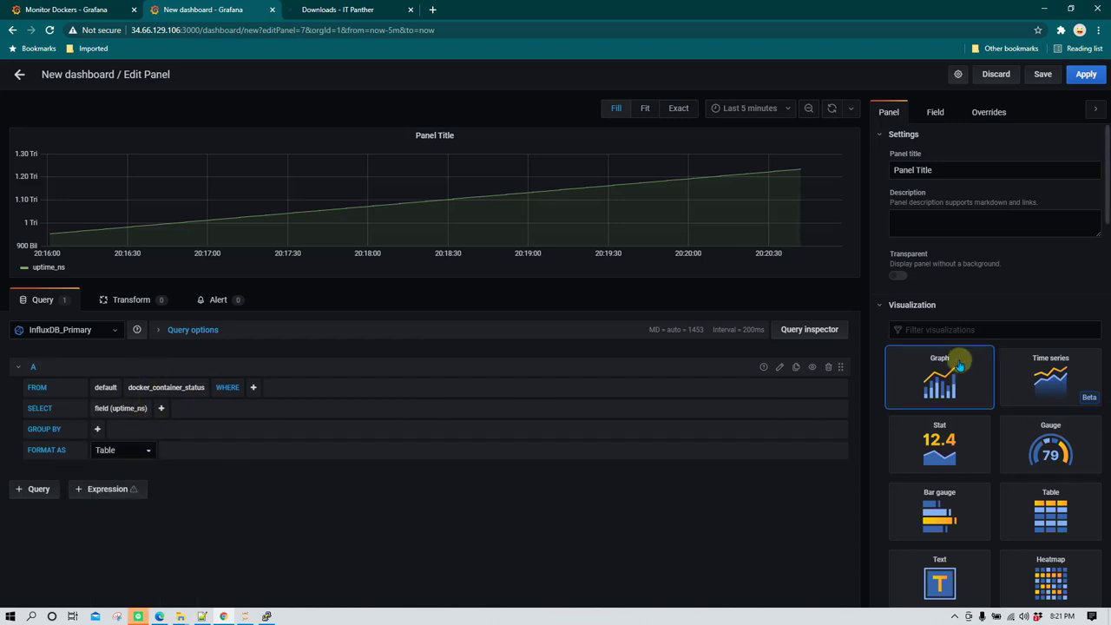
- Change the new panel's visualization from Graph to Table
scroll(959, 367, "down", 3)
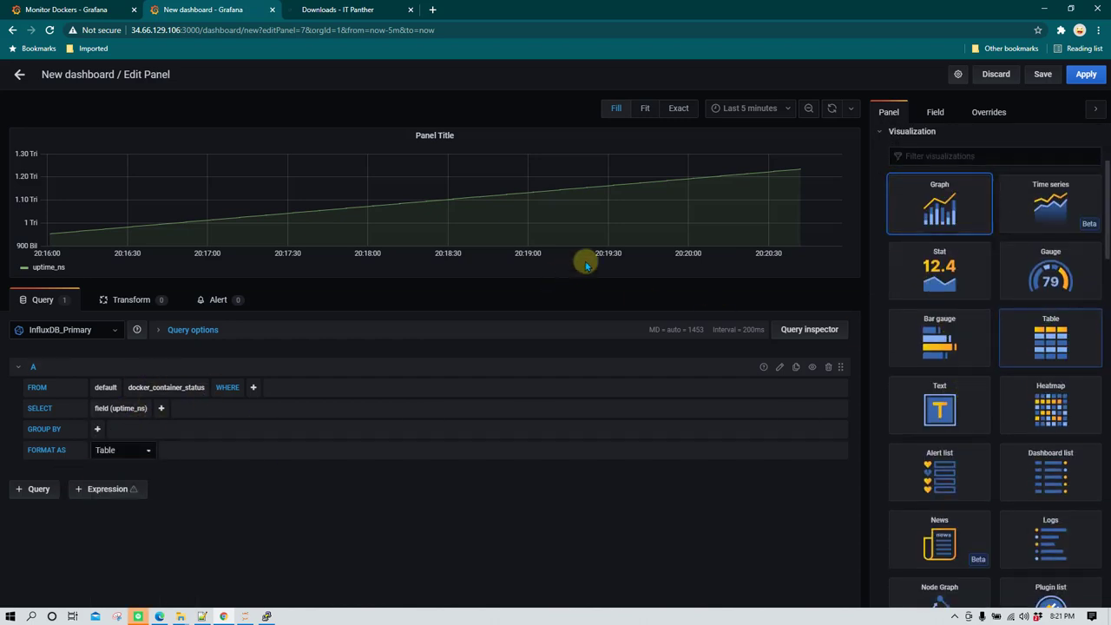
left_click(1057, 371)
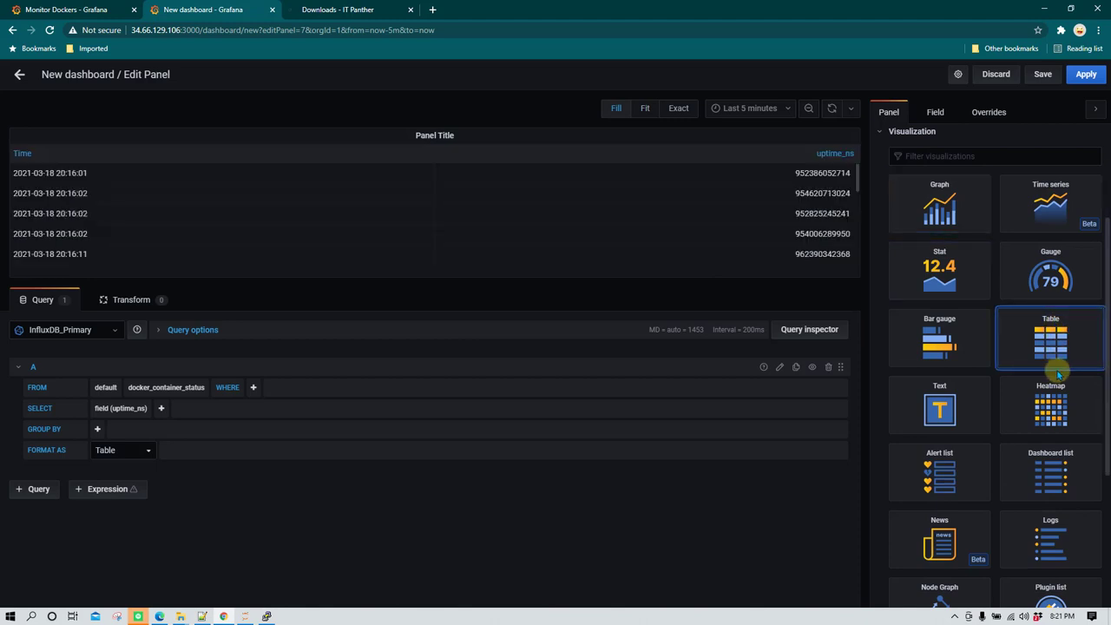
scroll(979, 334, "up", 3)
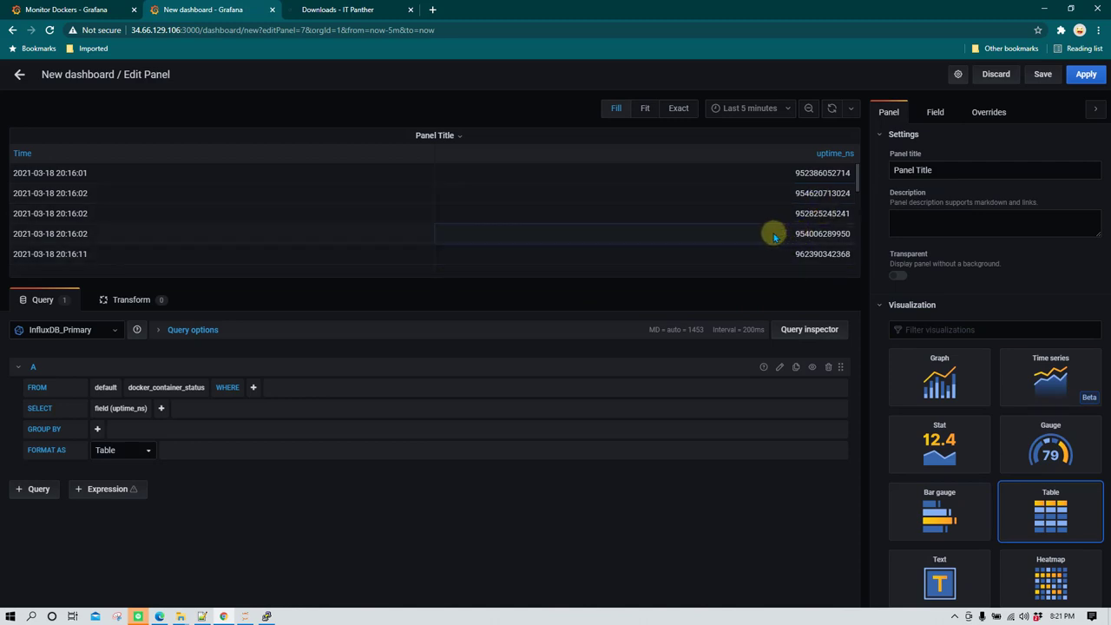
- Add a field override that targets the field named uptime_ns
left_click(946, 120)
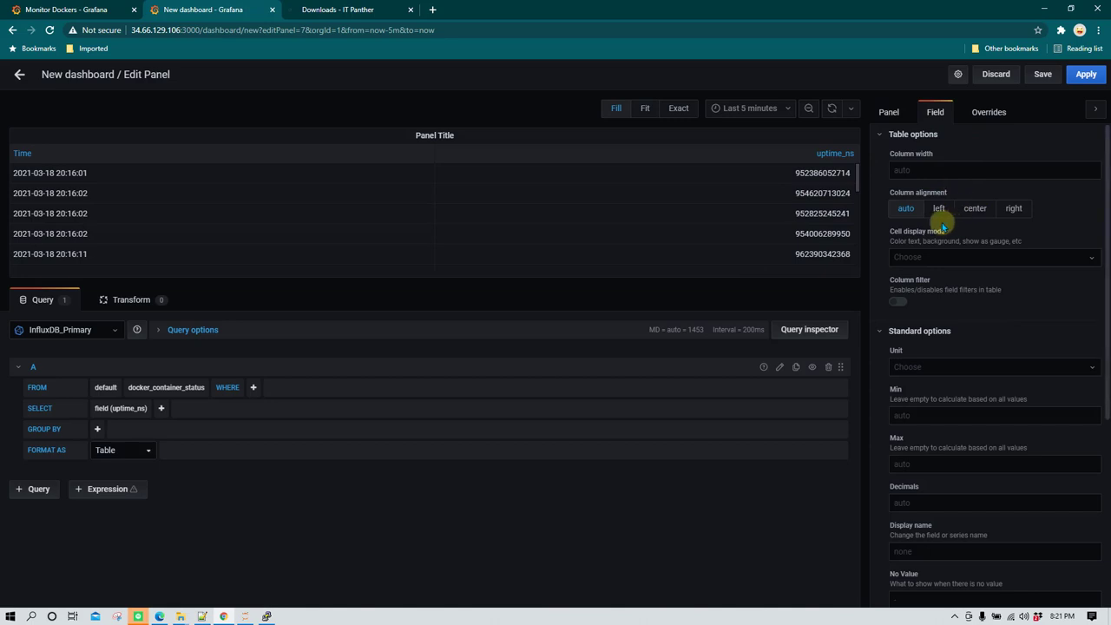
left_click(993, 113)
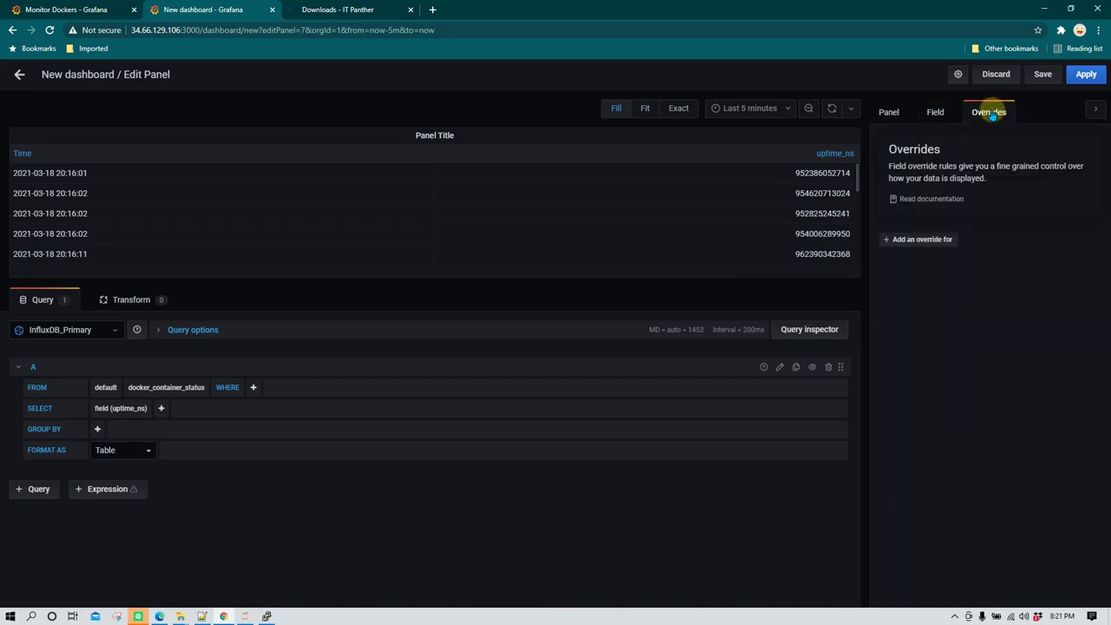
left_click(914, 243)
left_click(952, 271)
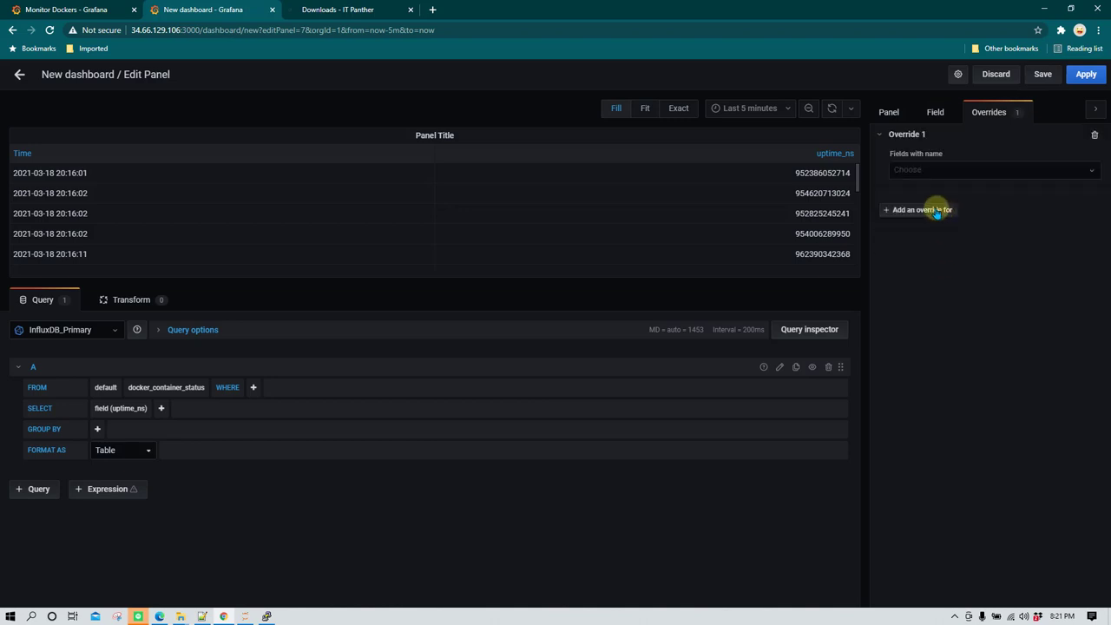
left_click(937, 171)
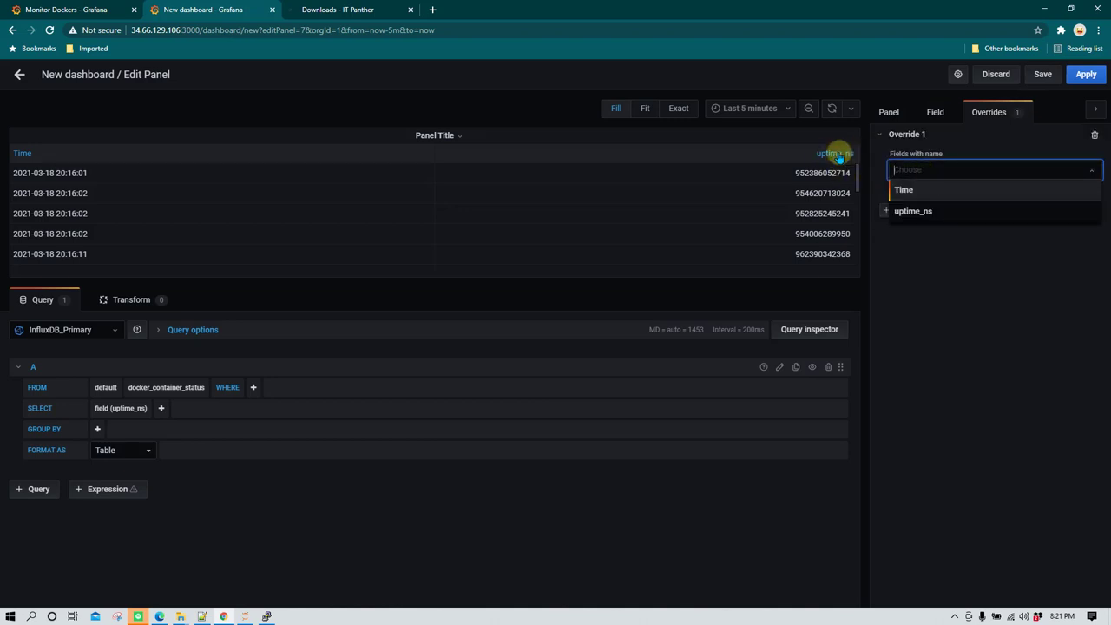
left_click(949, 211)
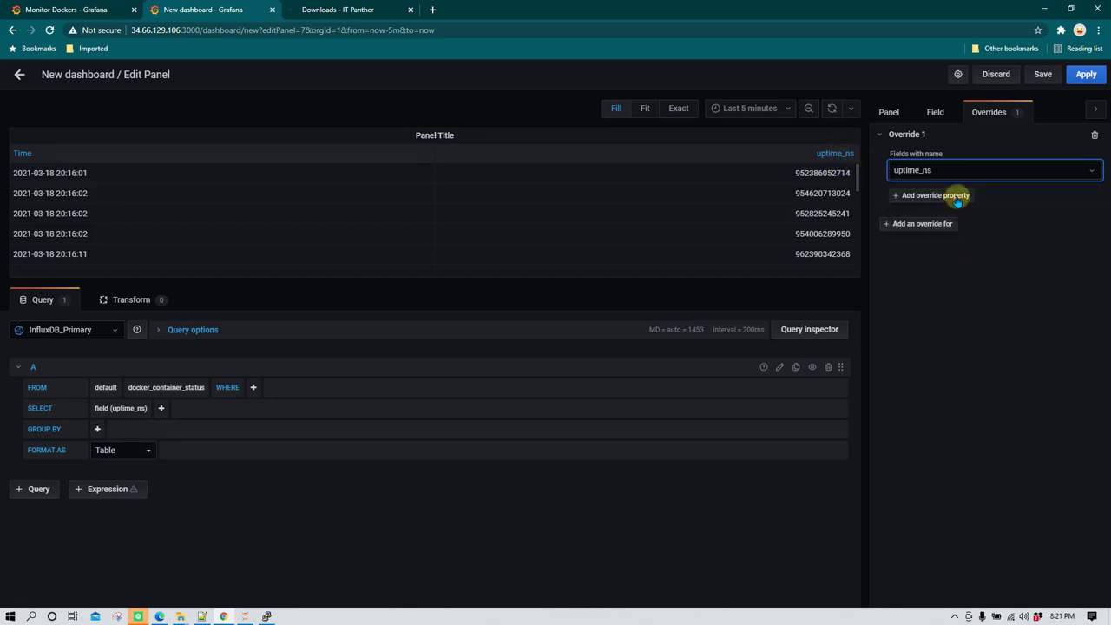
- Add a Unit property to the uptime_ns override and set it to nanoseconds (ns)
left_click(956, 196)
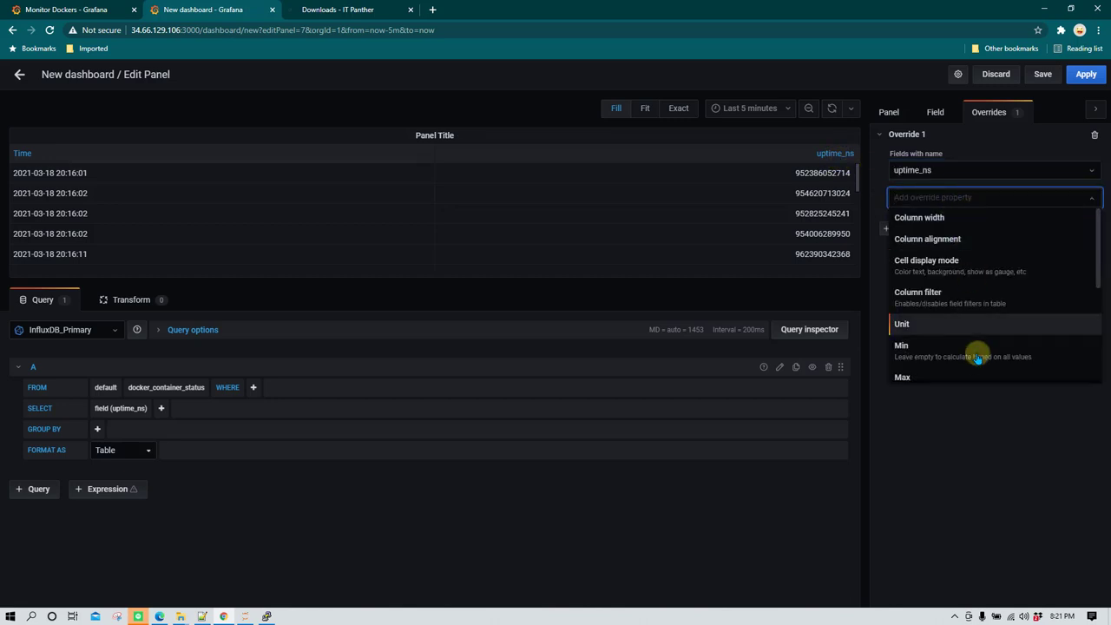
left_click(942, 323)
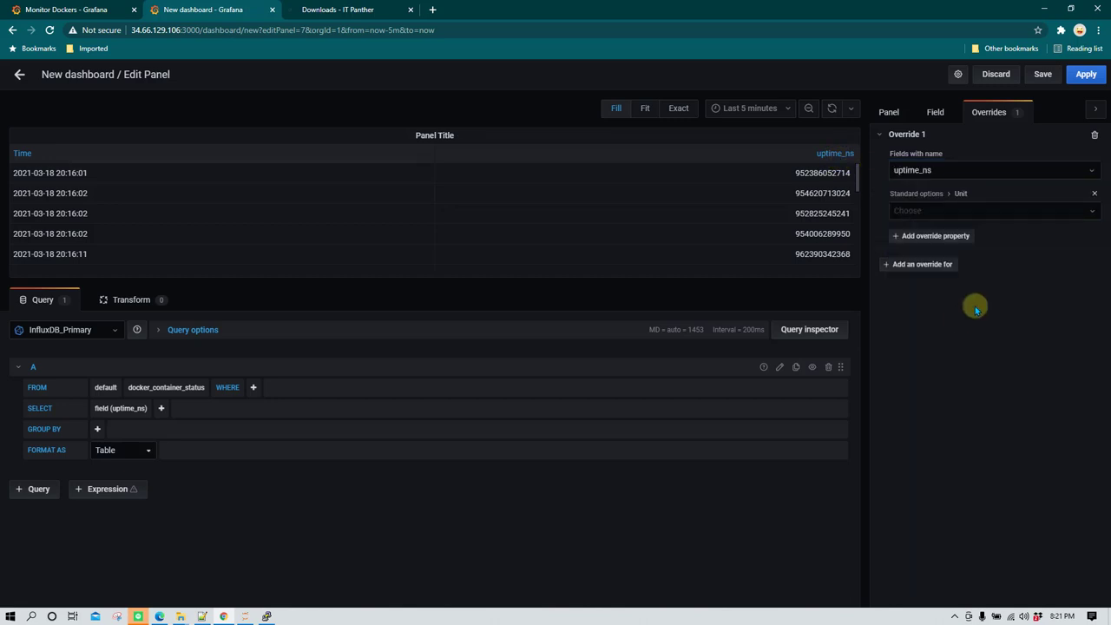
left_click(981, 211)
type("nanos")
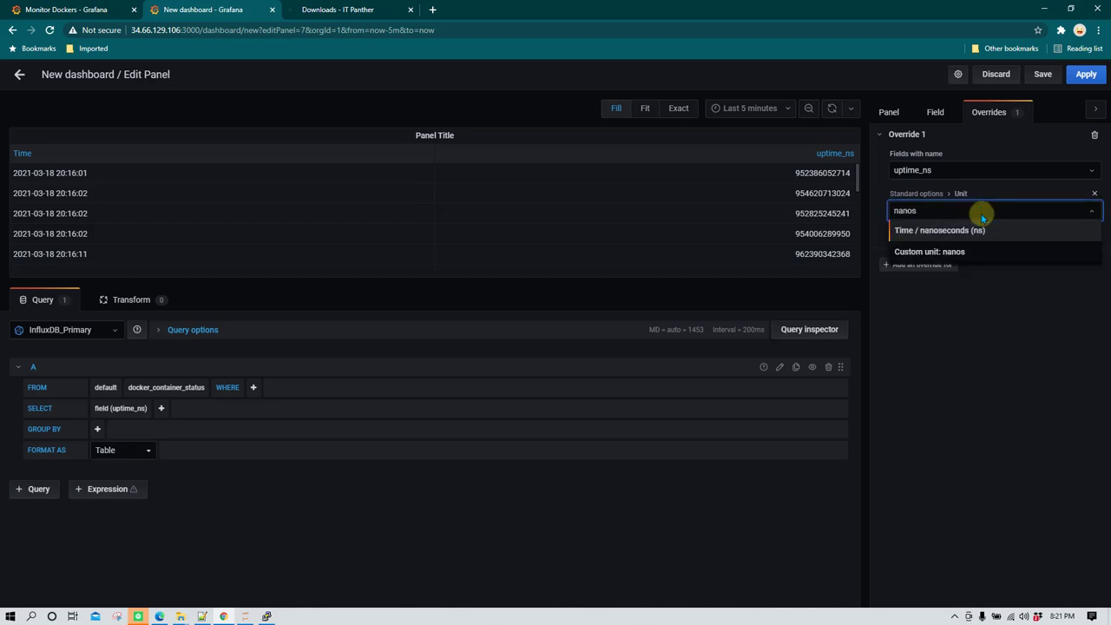
left_click(1006, 230)
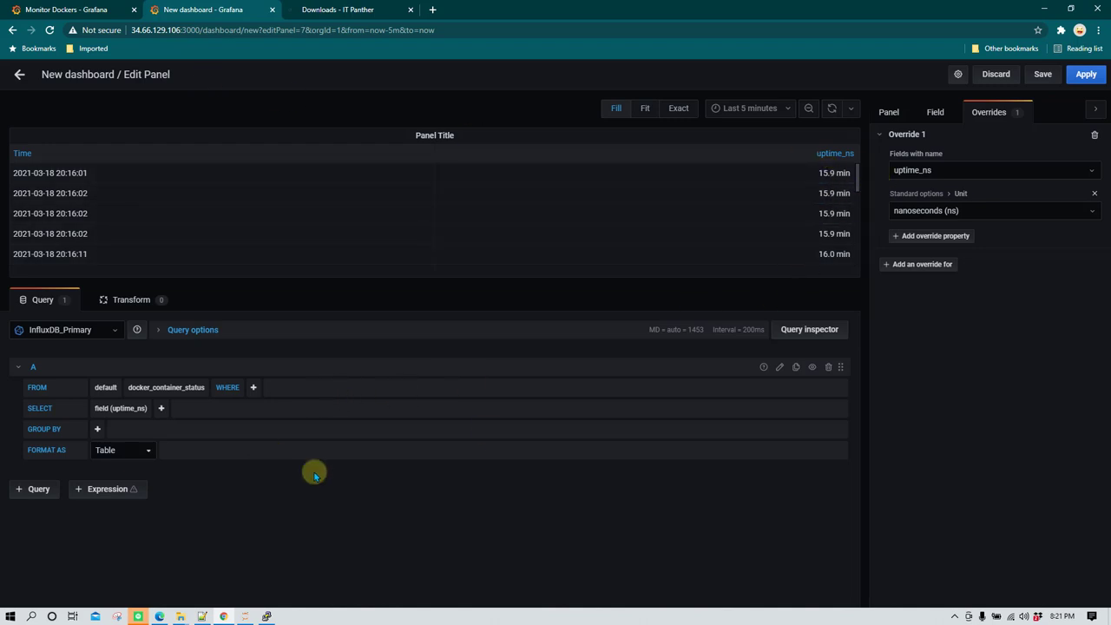
- Group the uptime query by the container_name tag
scroll(347, 251, "down", 3)
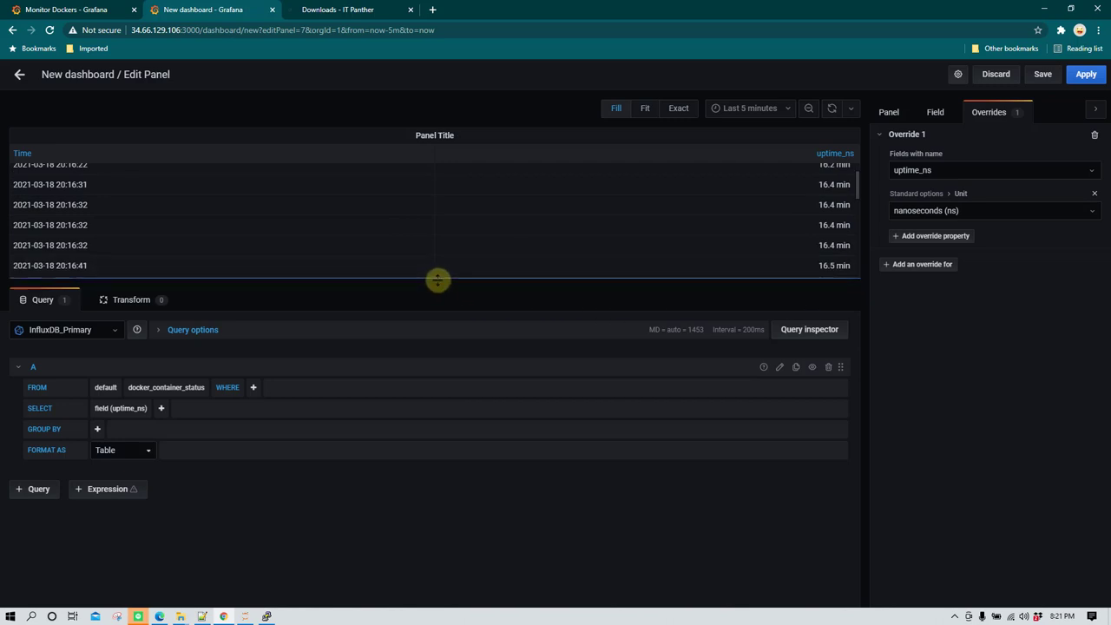
left_click_drag(436, 279, 458, 369)
scroll(665, 254, "up", 3)
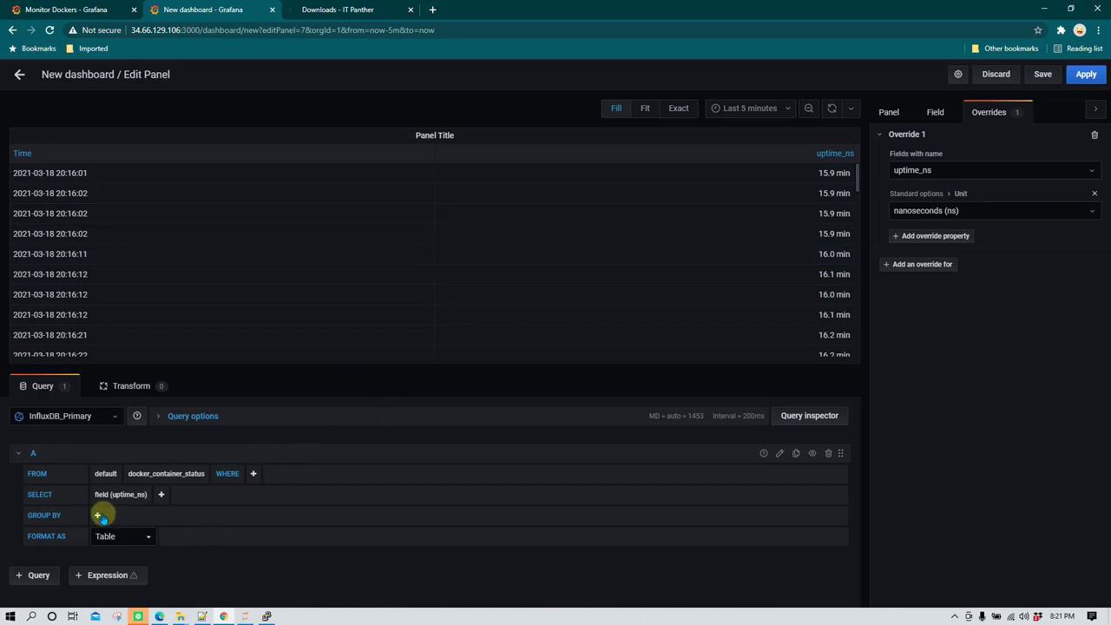
scroll(130, 512, "down", 3)
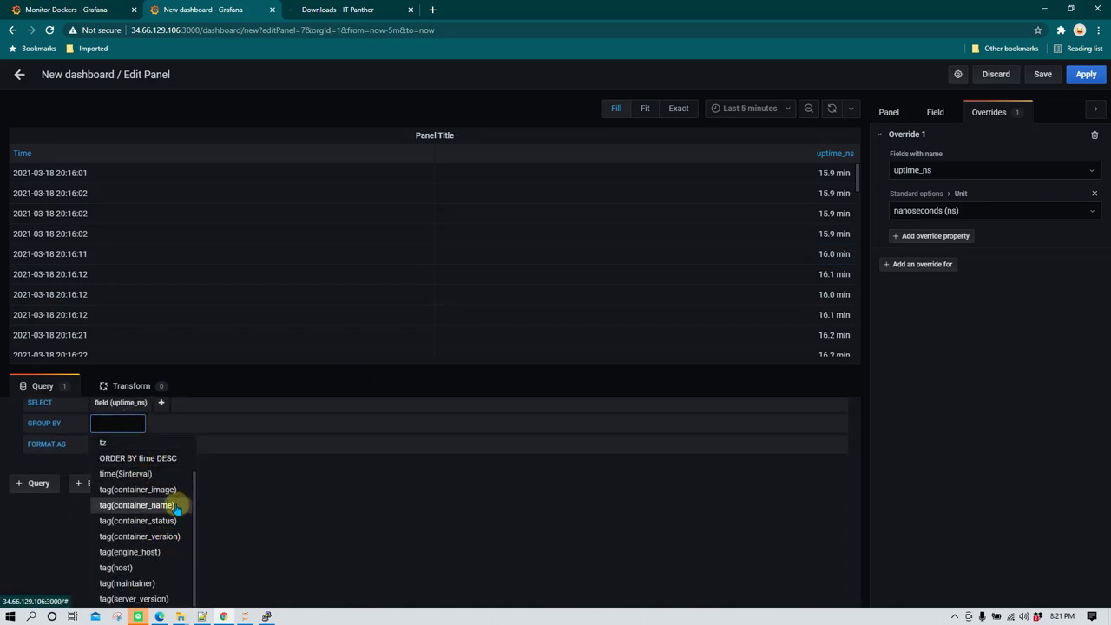
left_click(176, 509)
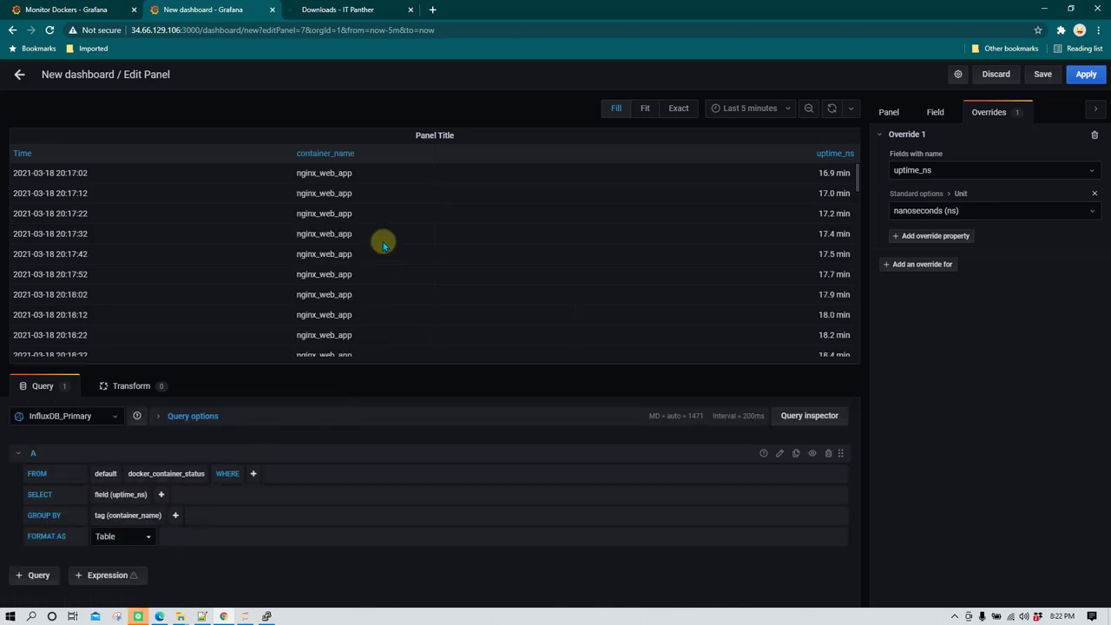
left_click(147, 519)
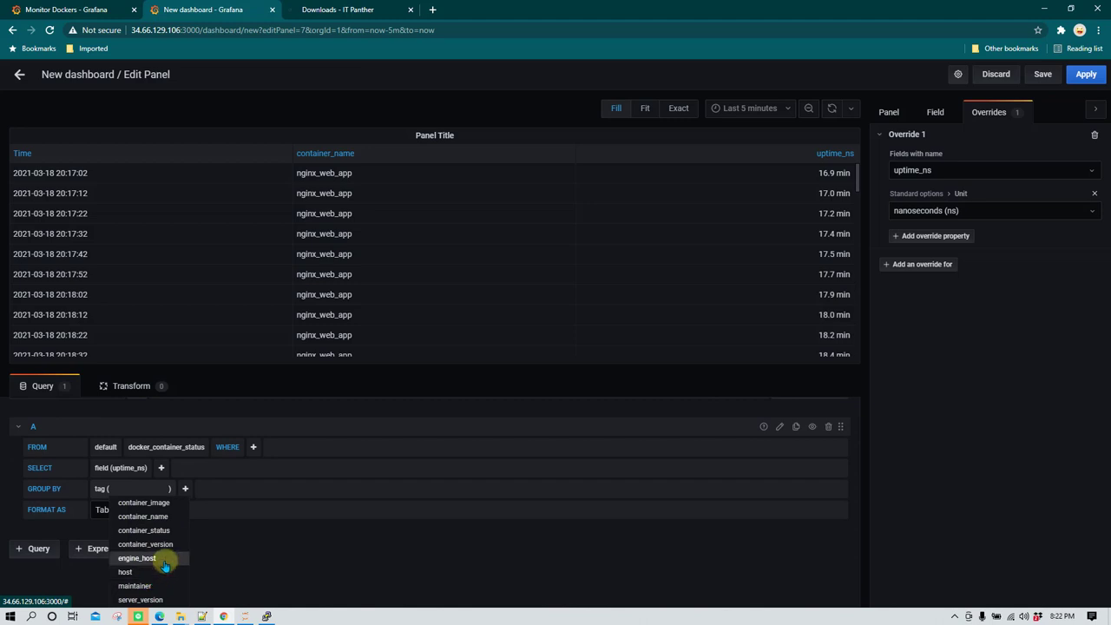
left_click(317, 550)
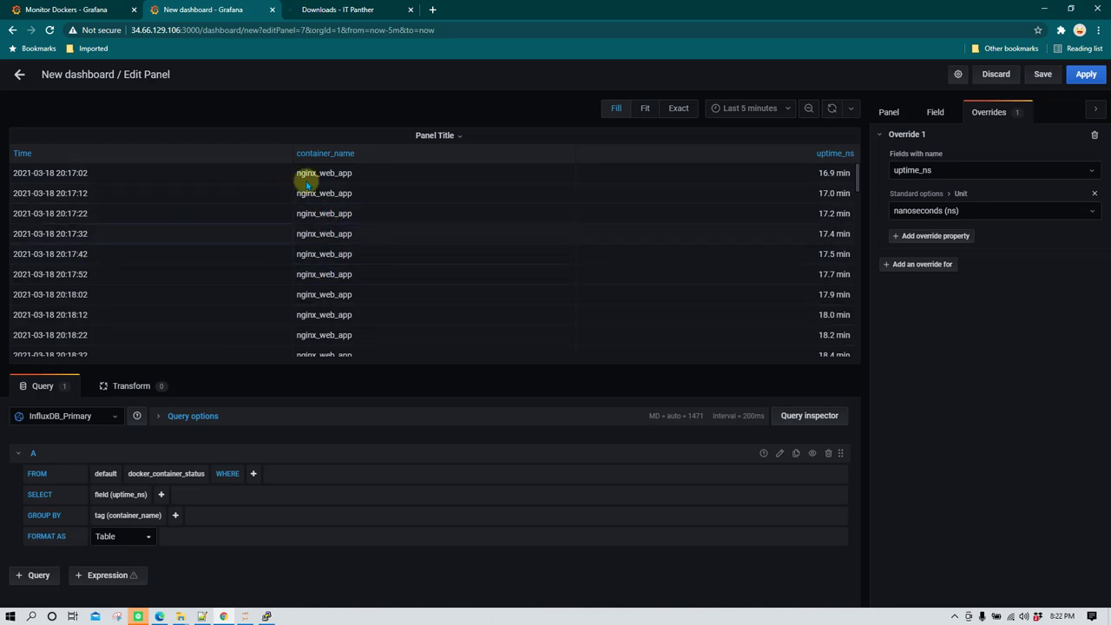
- Review the grouped uptime rows and add a LIMIT of 1 to the query
scroll(342, 203, "down", 4)
scroll(389, 220, "down", 10)
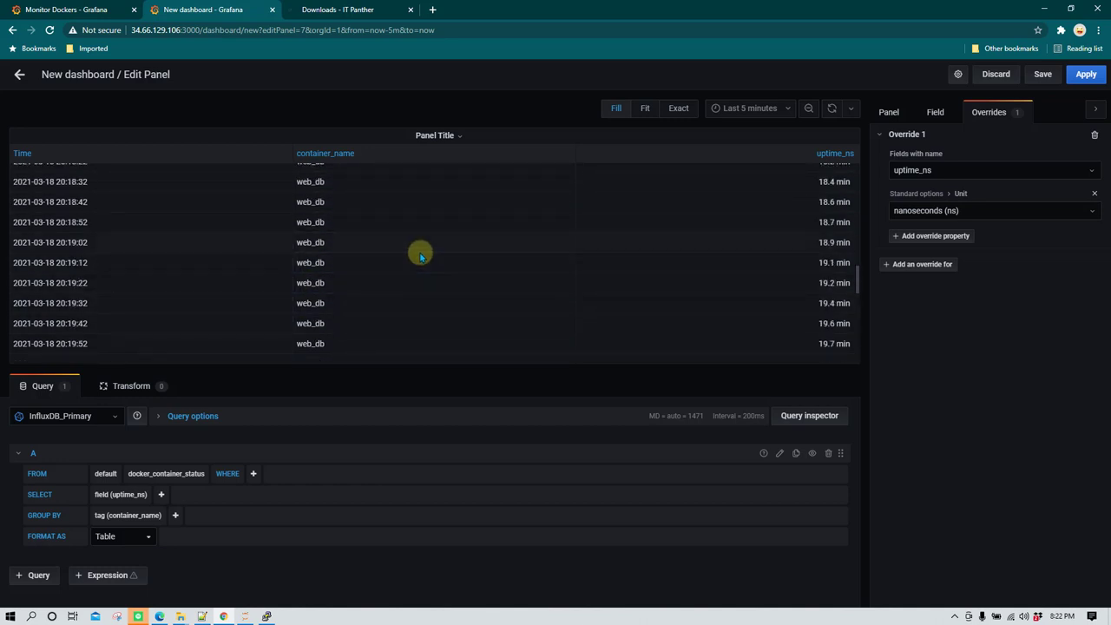
scroll(386, 274, "up", 5)
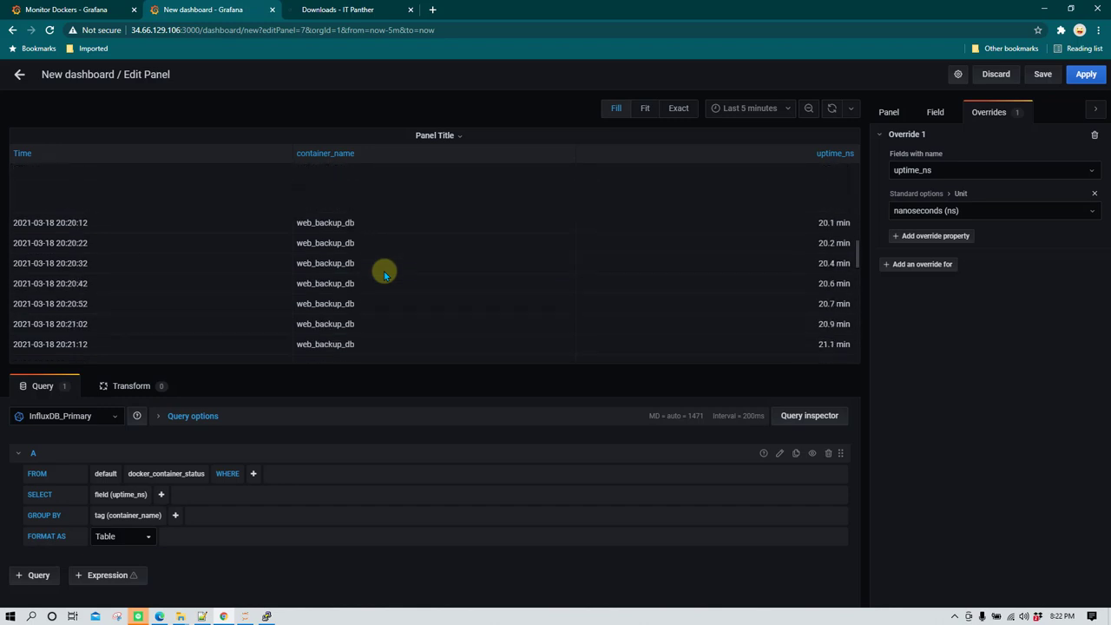
scroll(380, 274, "up", 10)
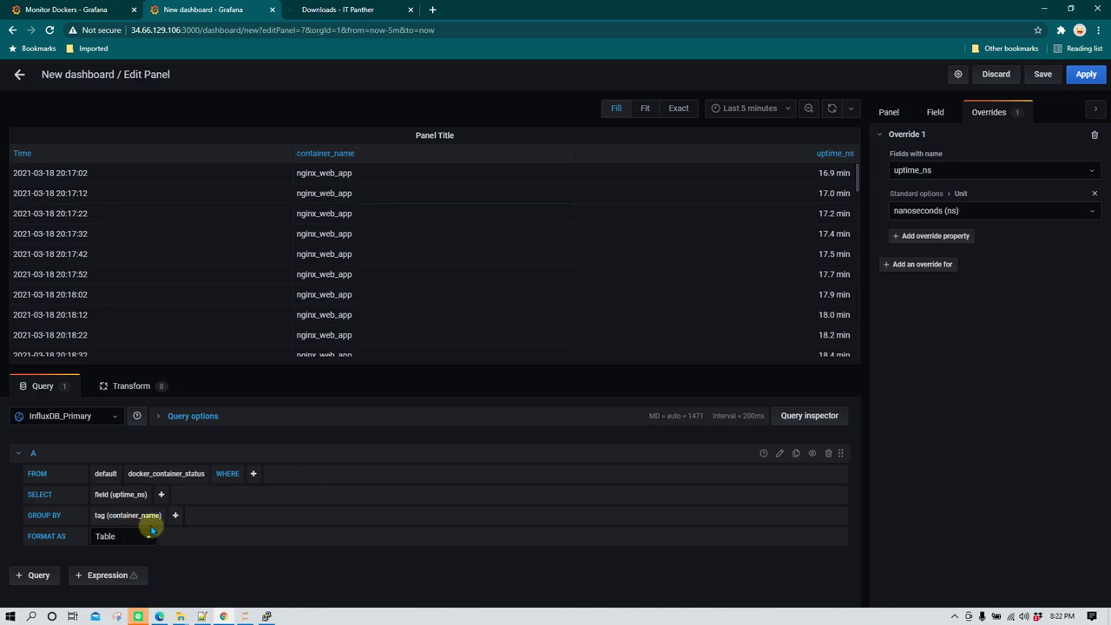
left_click(175, 515)
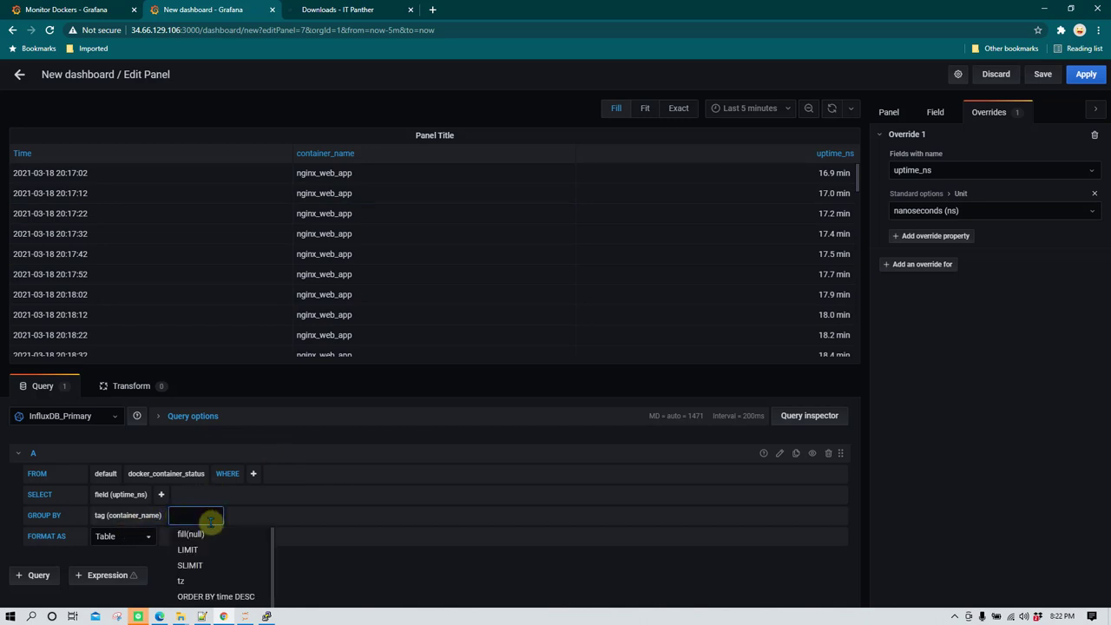
left_click(224, 549)
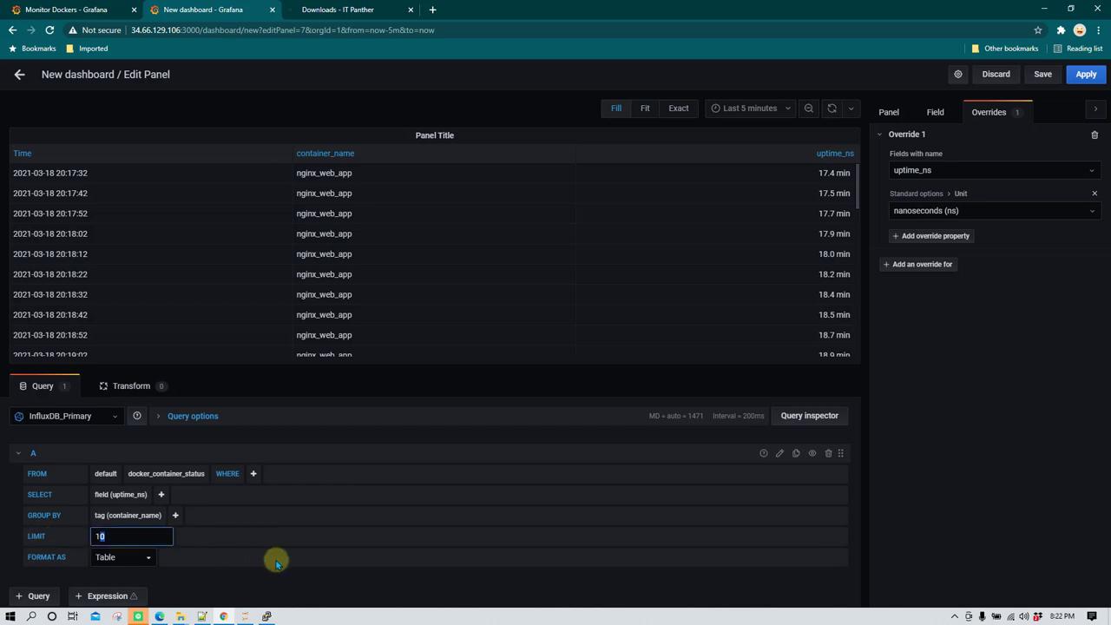
left_click(321, 574)
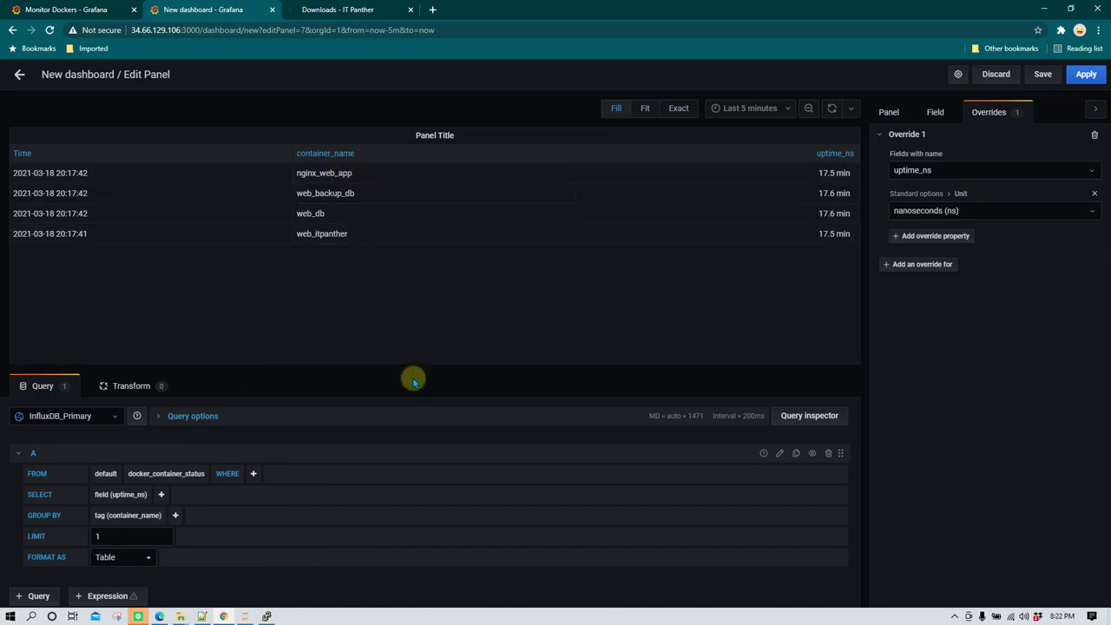
- Apply the last selector to the uptime_ns field in the query
left_click_drag(392, 367, 392, 262)
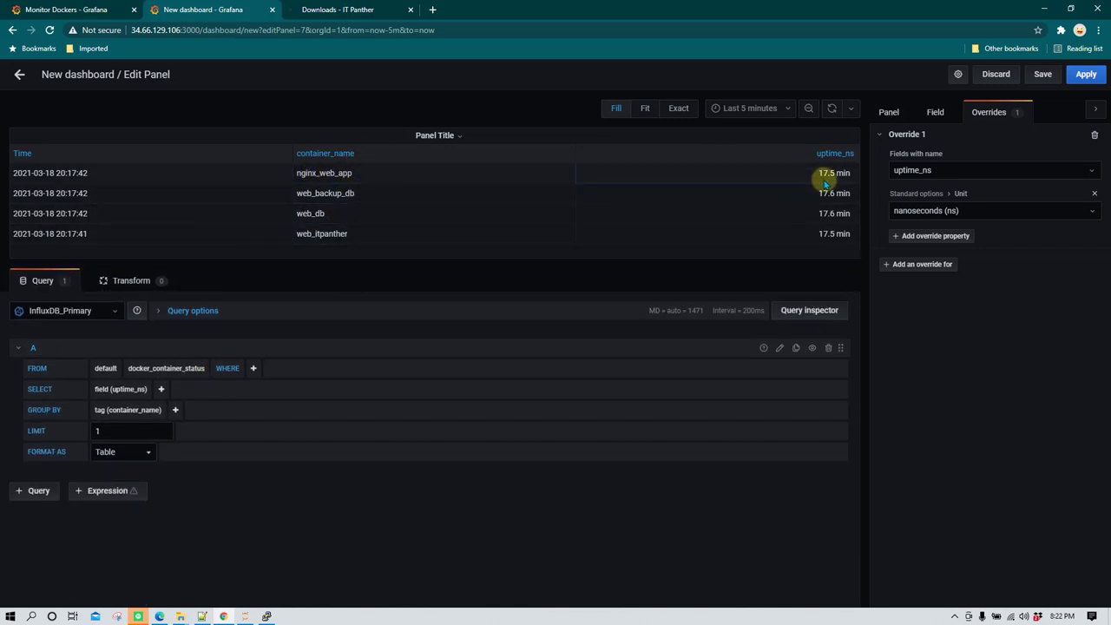
left_click(162, 388)
type("last")
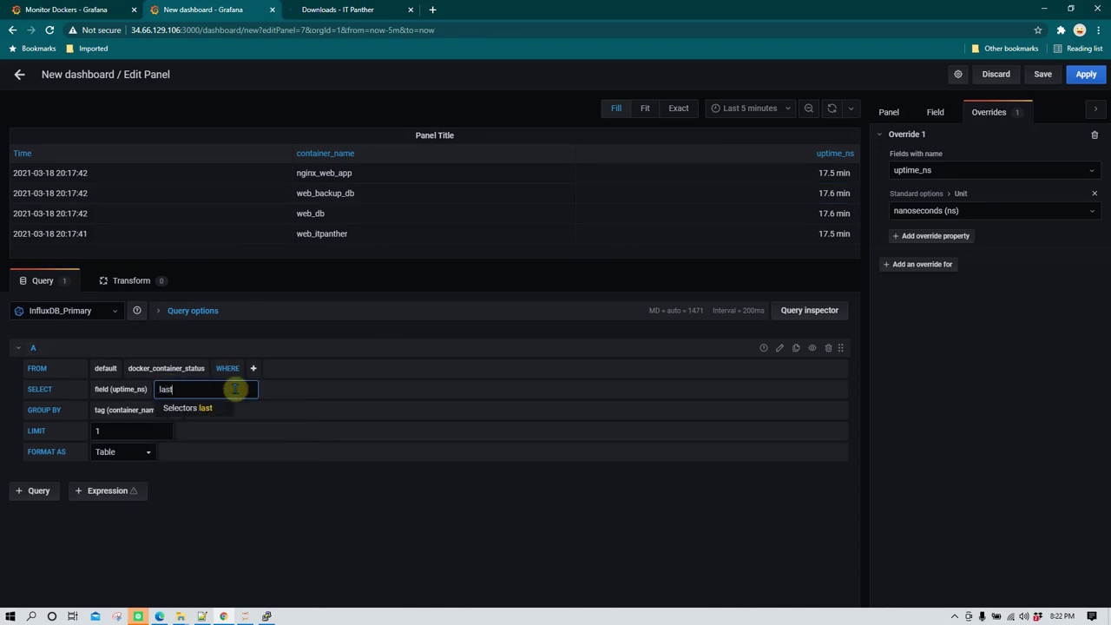
left_click(216, 413)
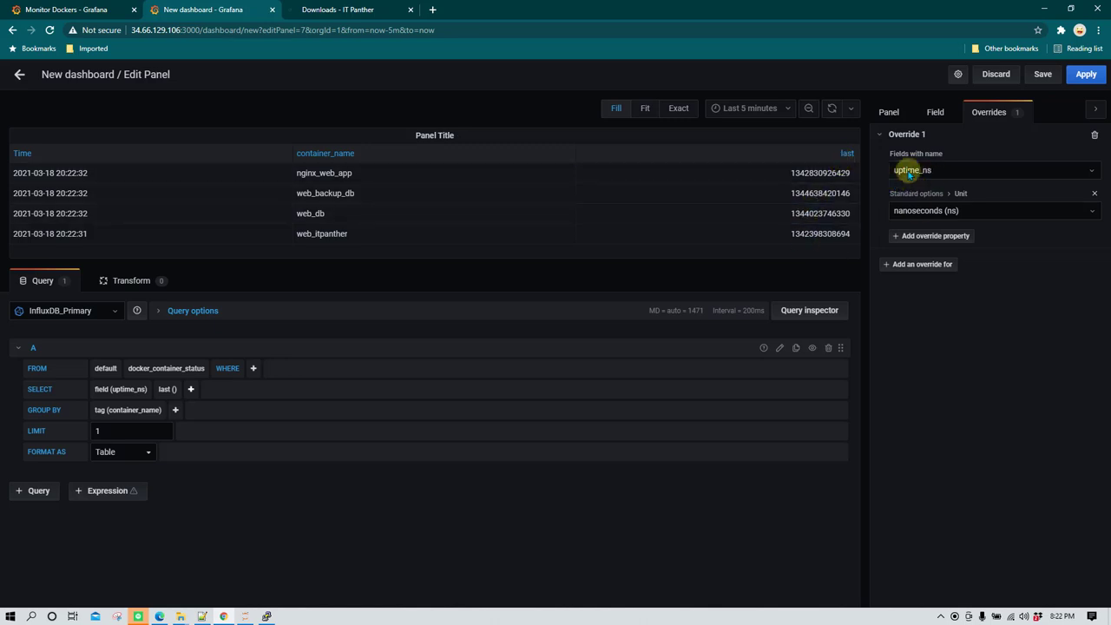
- Add the alias uptime_ns to the last uptime value in the query's selection
left_click(190, 389)
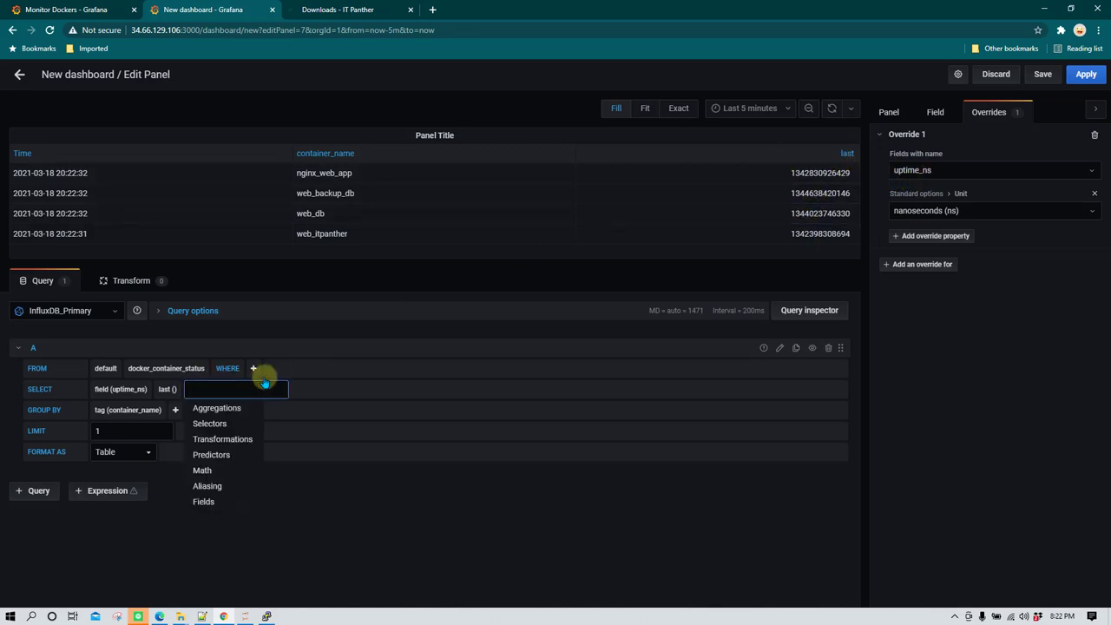
type("alia")
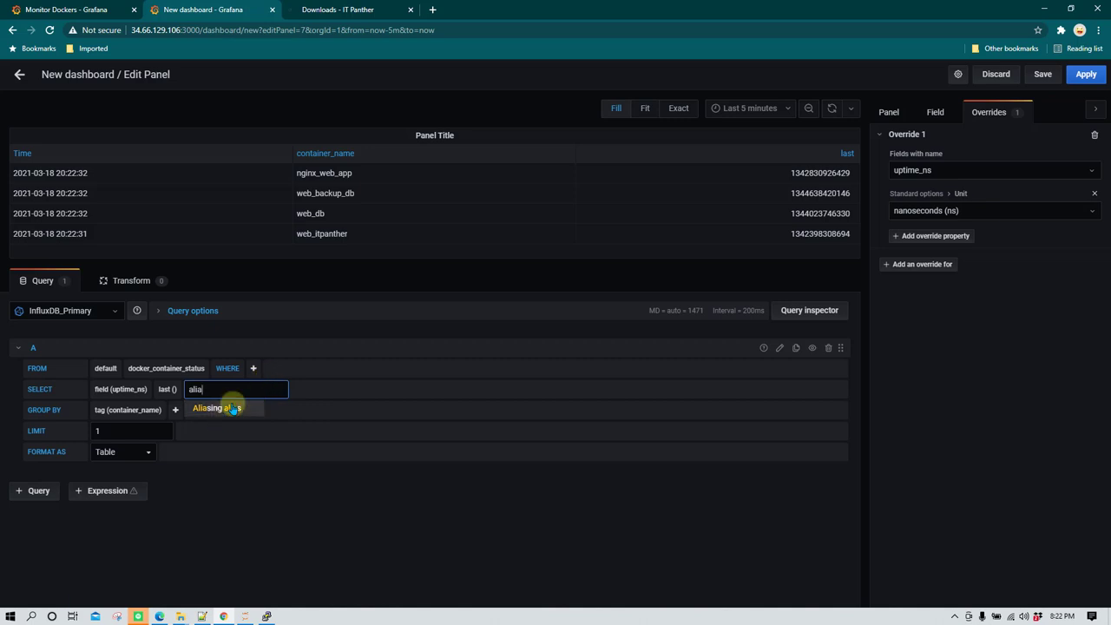
left_click(222, 407)
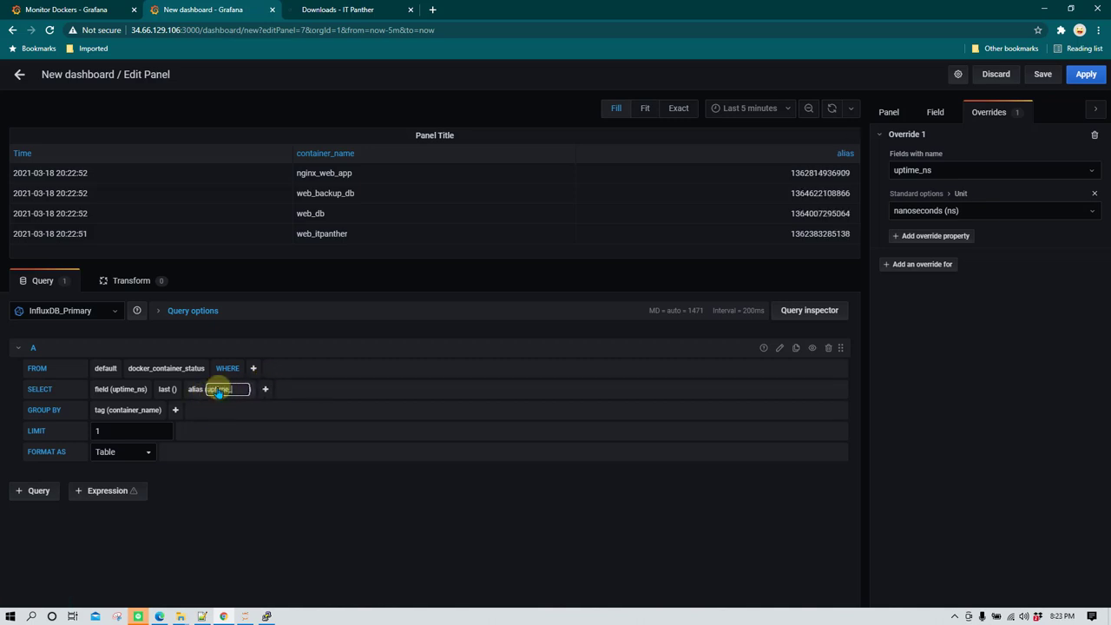
type("uptime_ns")
key("Return")
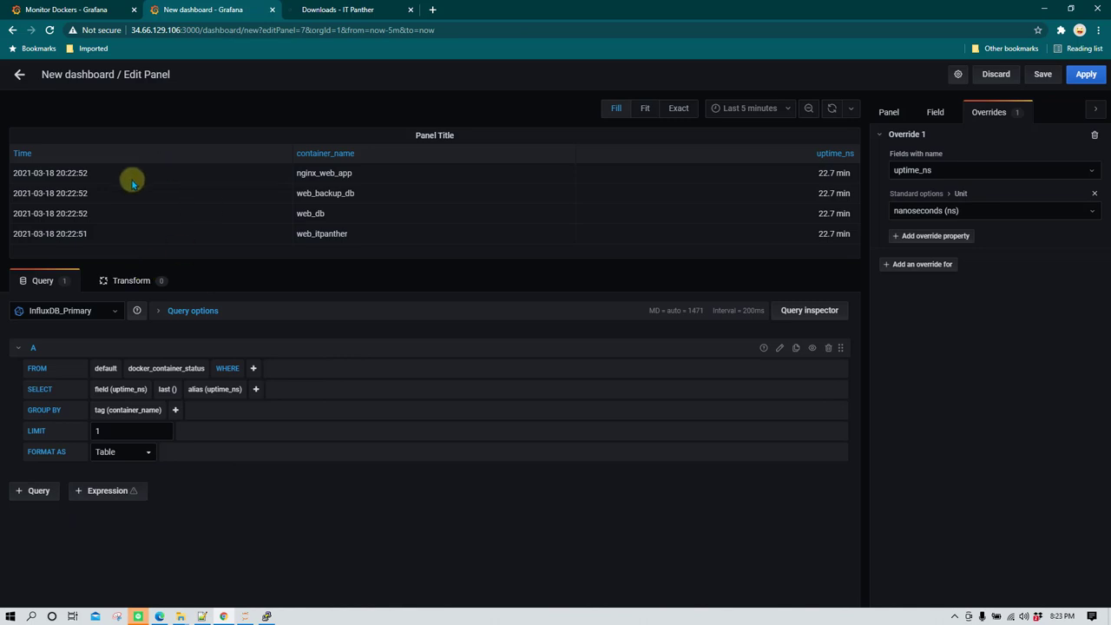
- Check the uptime table on the finished Monitor Dockers dashboard, and return to the new dashboard's panel editor
left_click(94, 7)
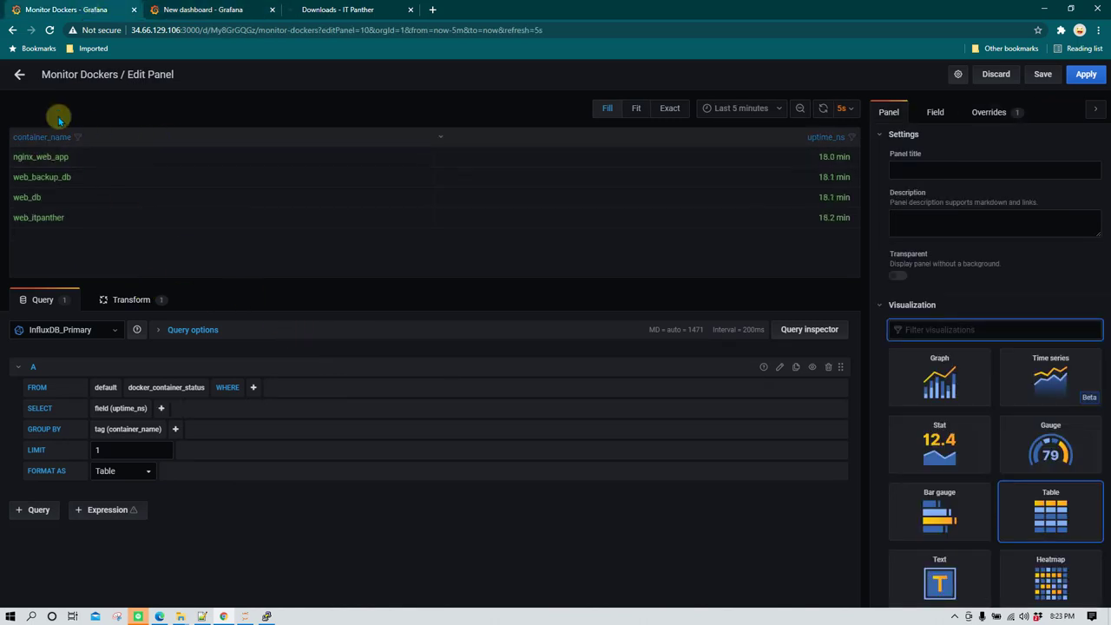
left_click(19, 75)
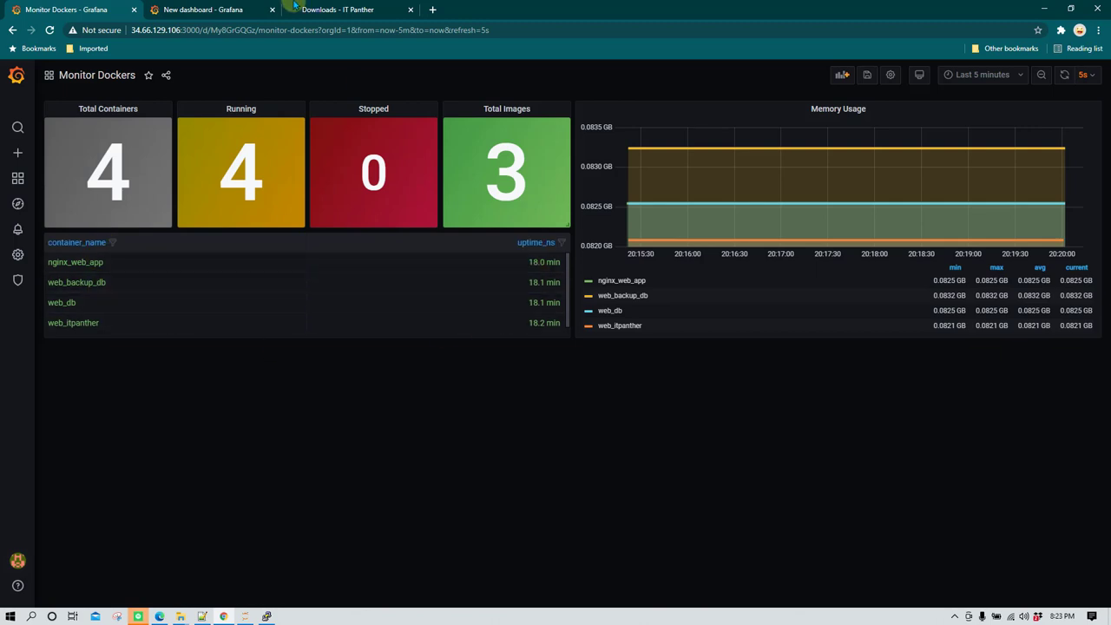
left_click(321, 7)
left_click(193, 9)
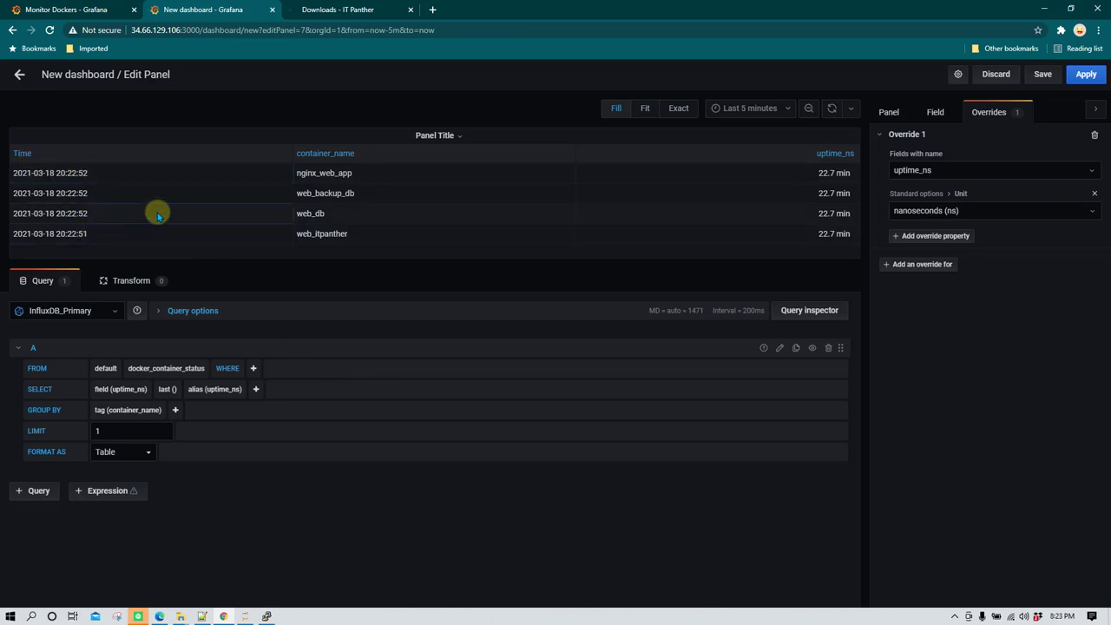
- Add an Organize fields transformation to the uptime table and hide the Time column
left_click(139, 283)
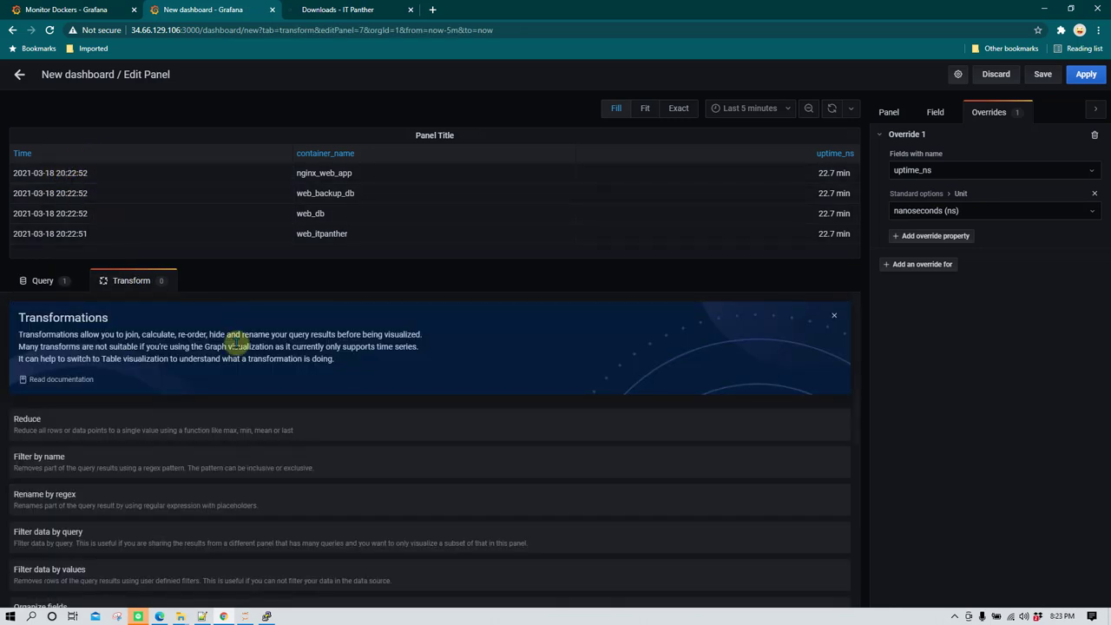
scroll(225, 339, "down", 2)
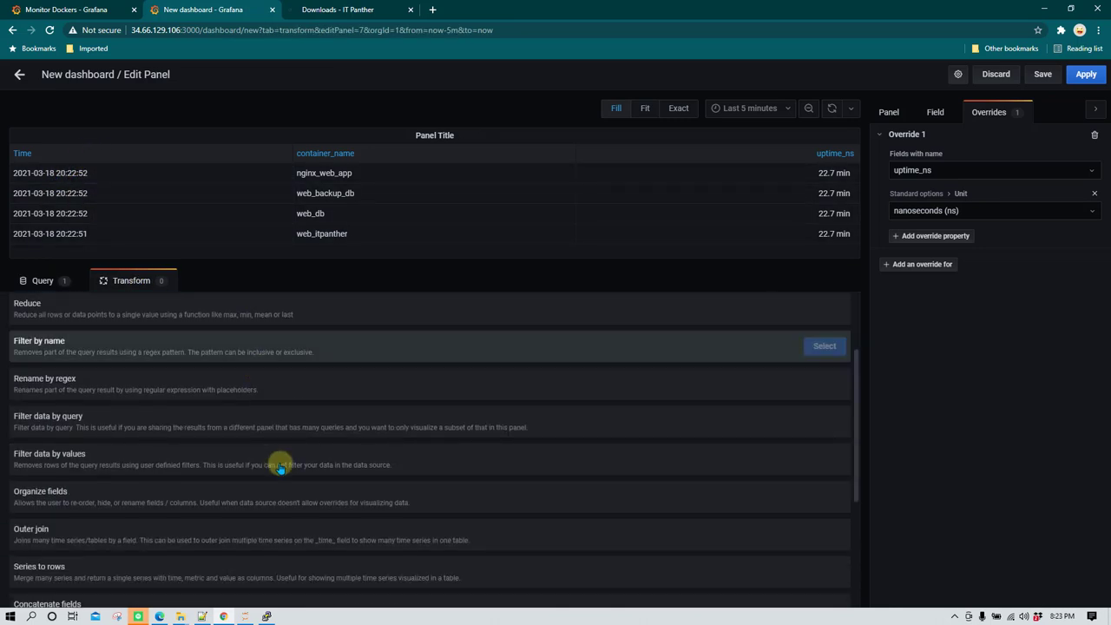
left_click(84, 495)
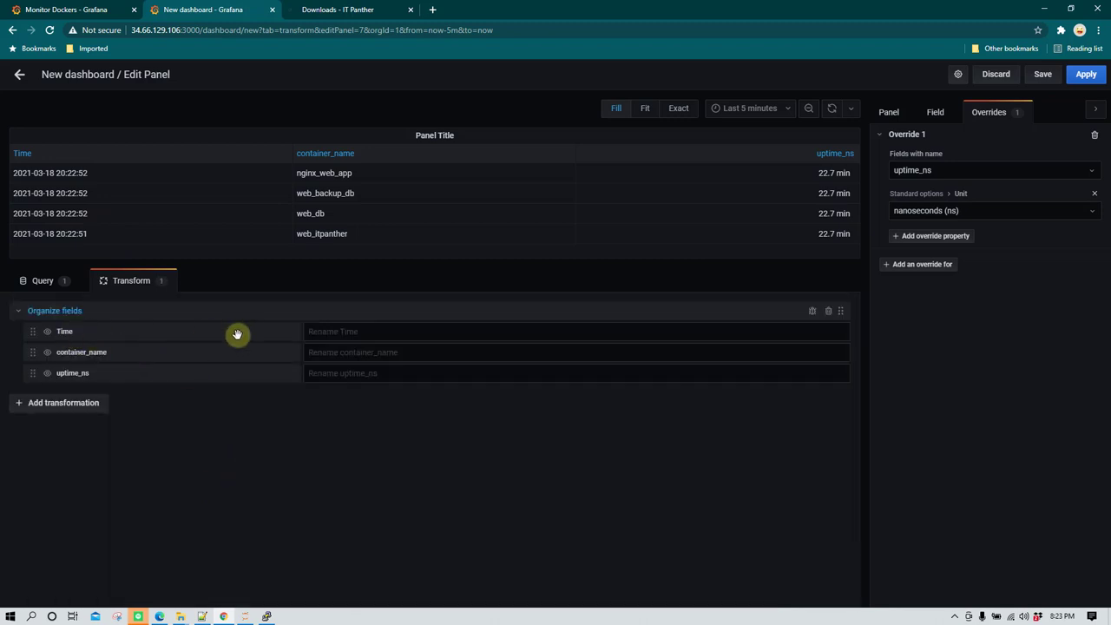
left_click(48, 332)
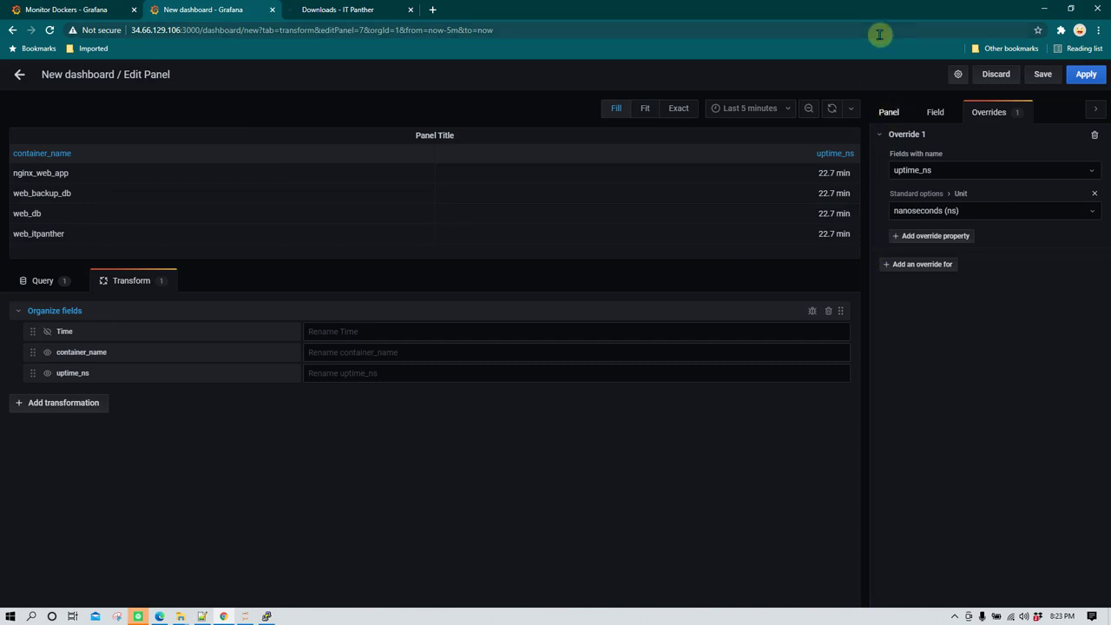
- Title the table panel Containers Uptime and rename its container_name column to Containers
left_click(889, 112)
left_click_drag(949, 168, 869, 301)
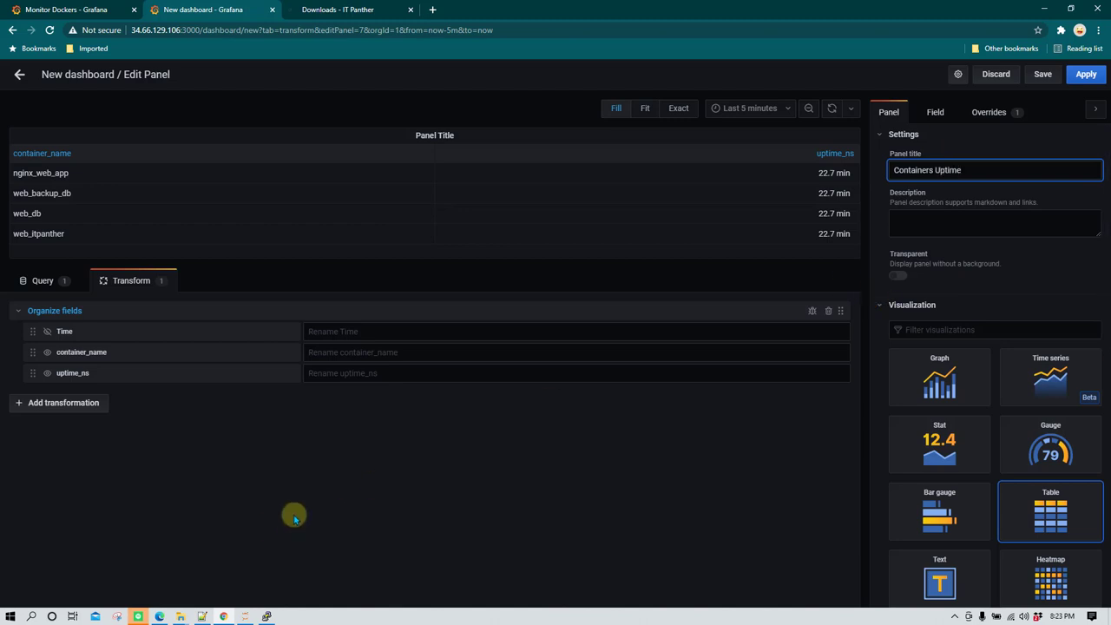
left_click(351, 486)
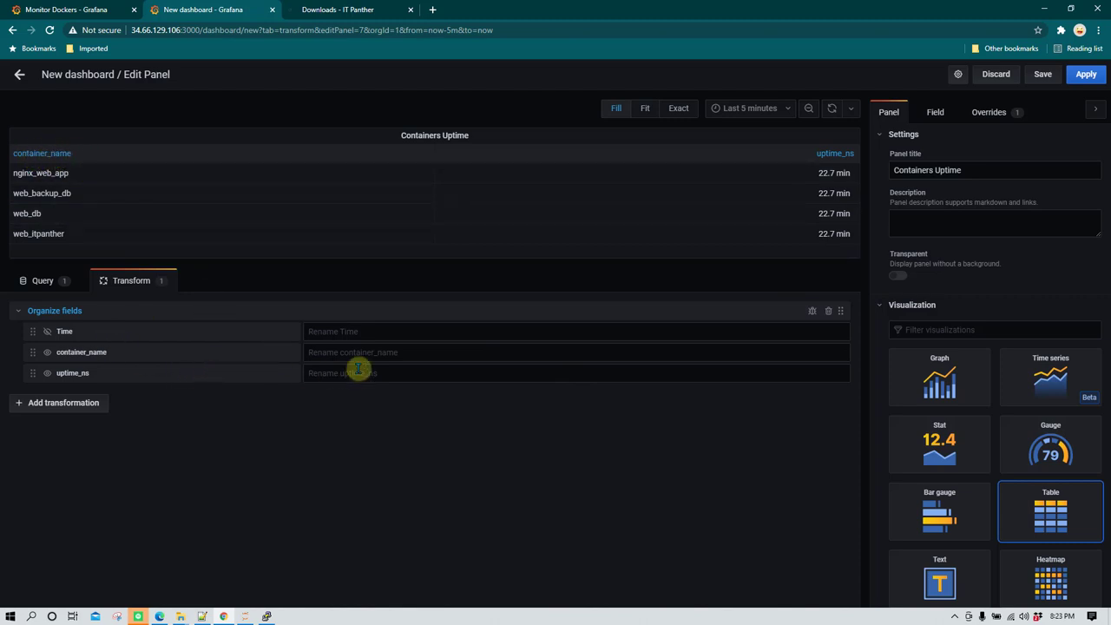
left_click(433, 359)
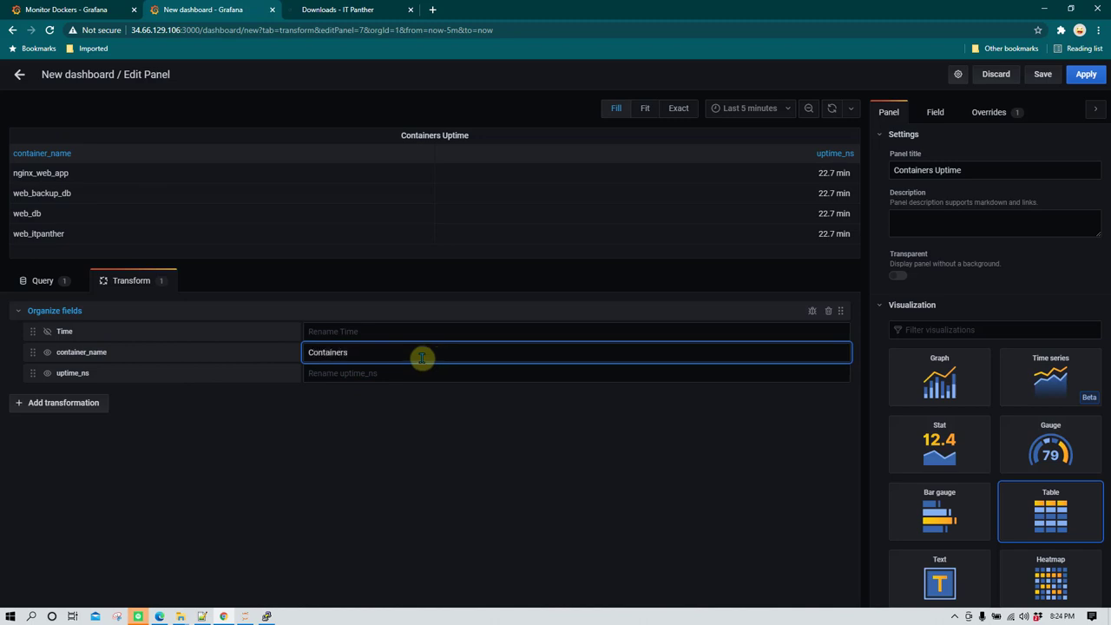
left_click(411, 330)
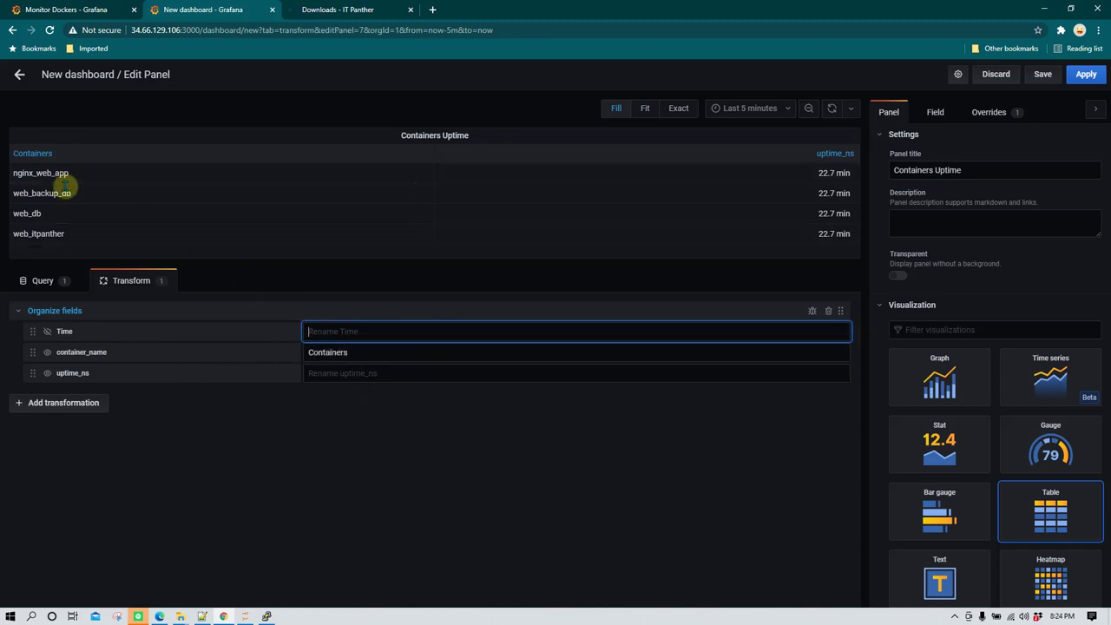
left_click(937, 116)
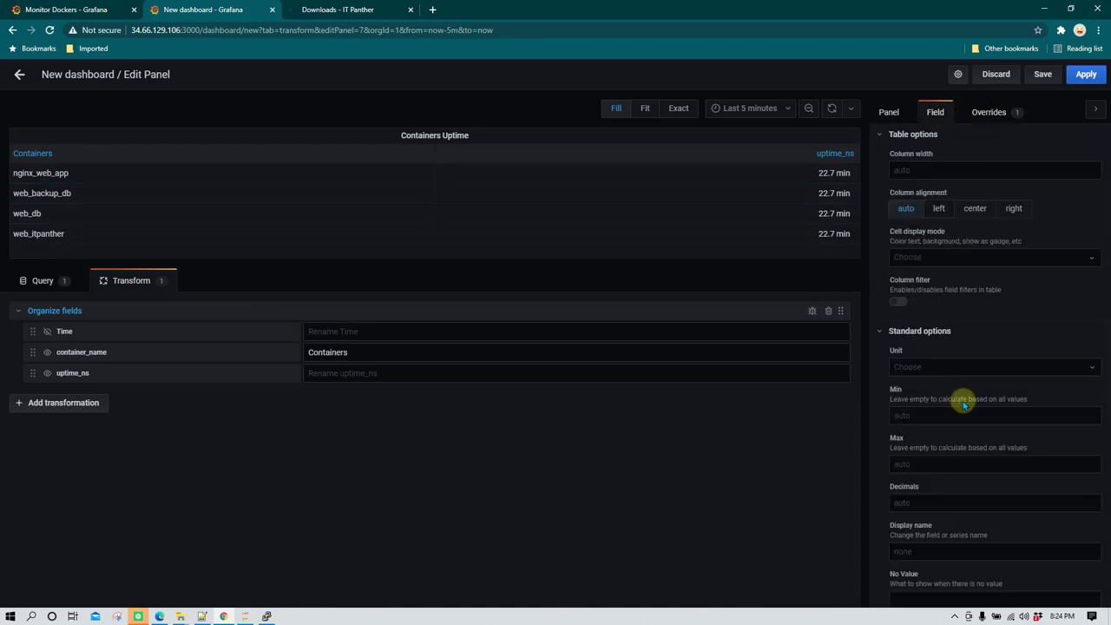
scroll(963, 406, "down", 5)
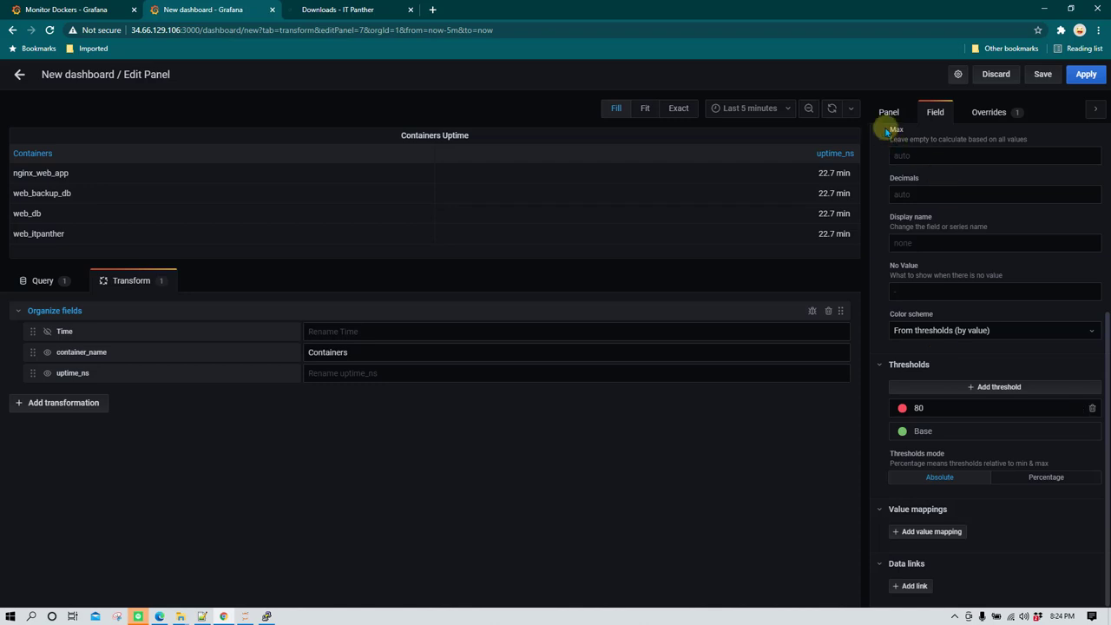
left_click(888, 114)
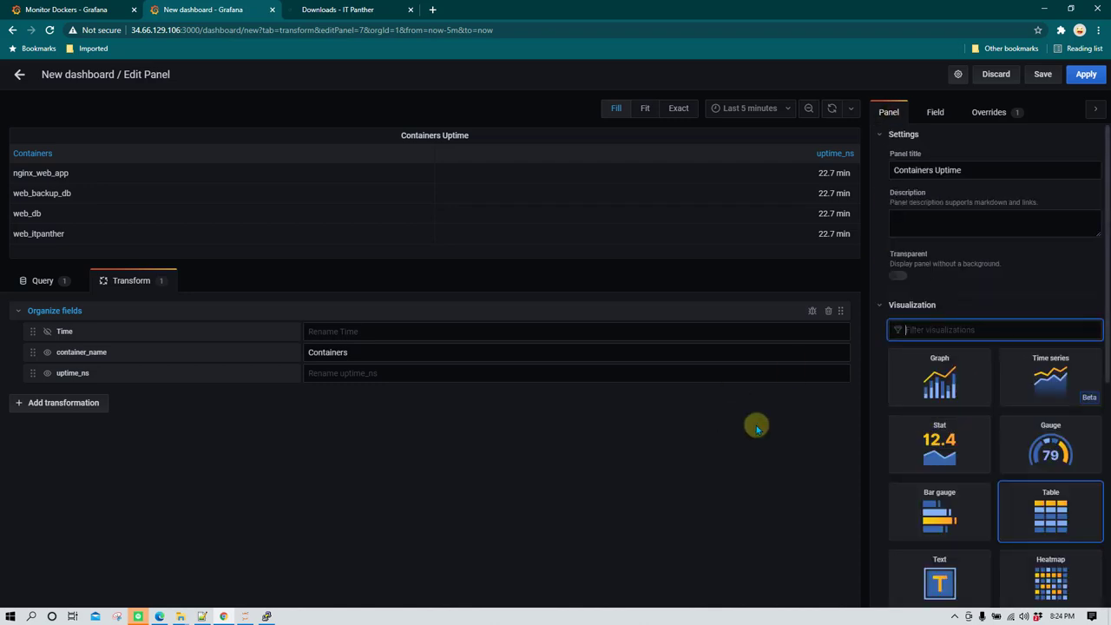
- Apply the Containers Uptime panel, place it beneath the four stat panels and reduce its height
left_click(1085, 75)
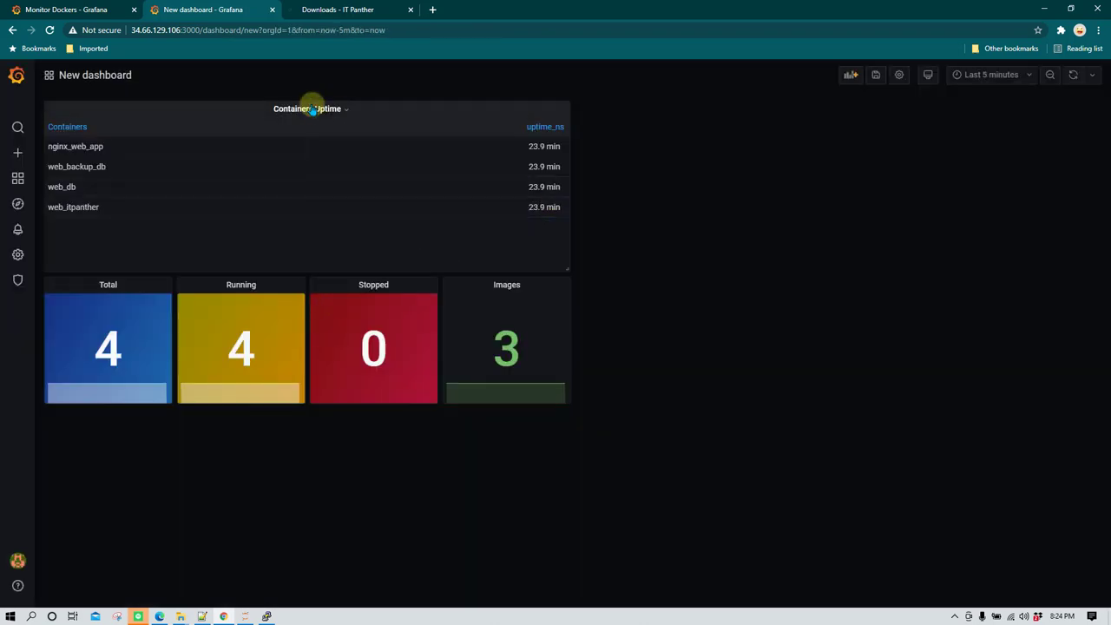
left_click_drag(310, 105, 261, 241)
left_click_drag(565, 402, 568, 358)
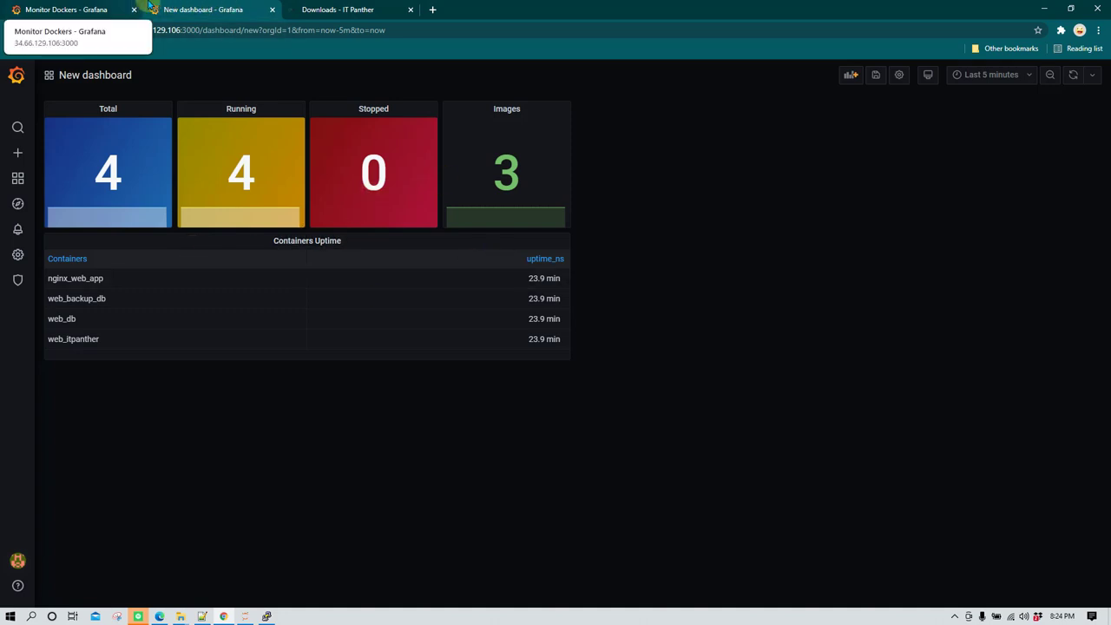
- Check the reference dashboard's Memory Usage graph, and add a new panel that queries the docker_container_mem measurement
left_click(69, 9)
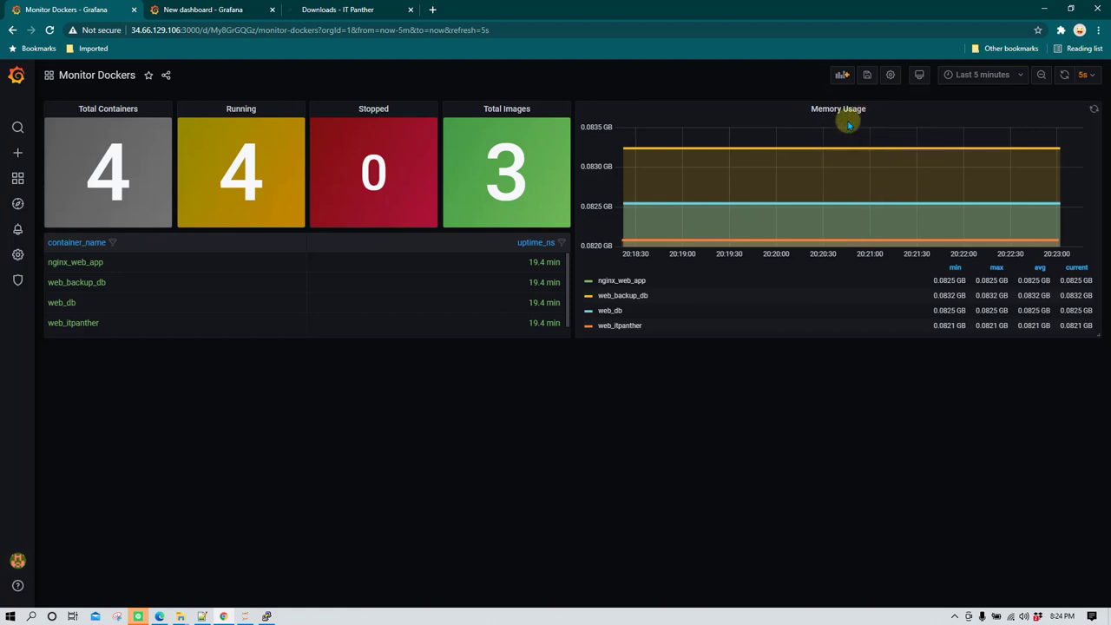
left_click(210, 7)
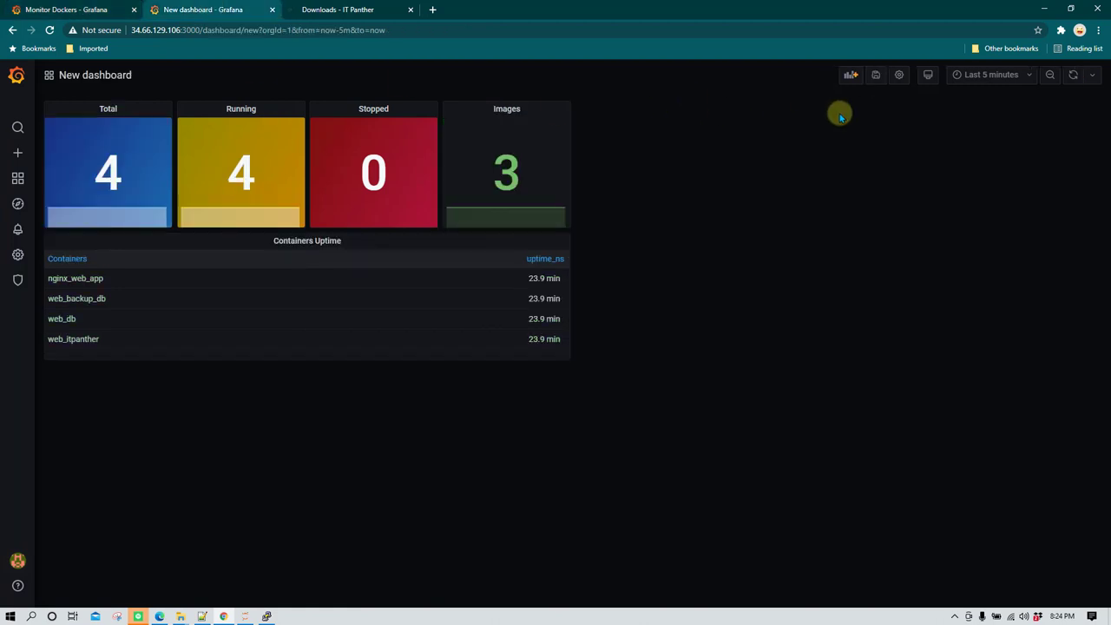
left_click(851, 76)
left_click(317, 174)
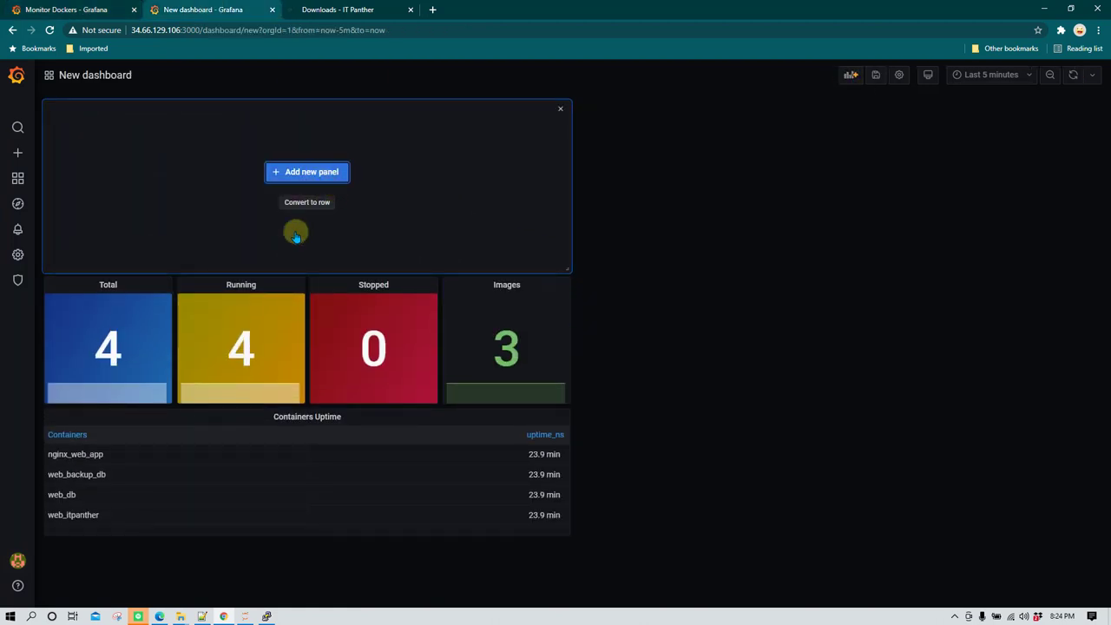
left_click(165, 368)
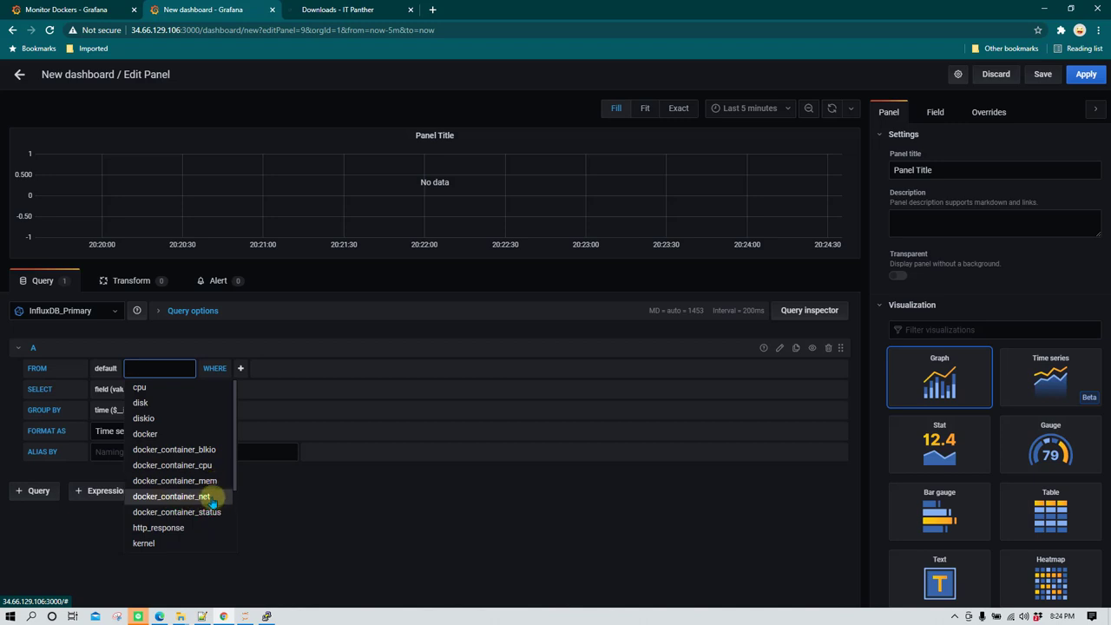
left_click(215, 482)
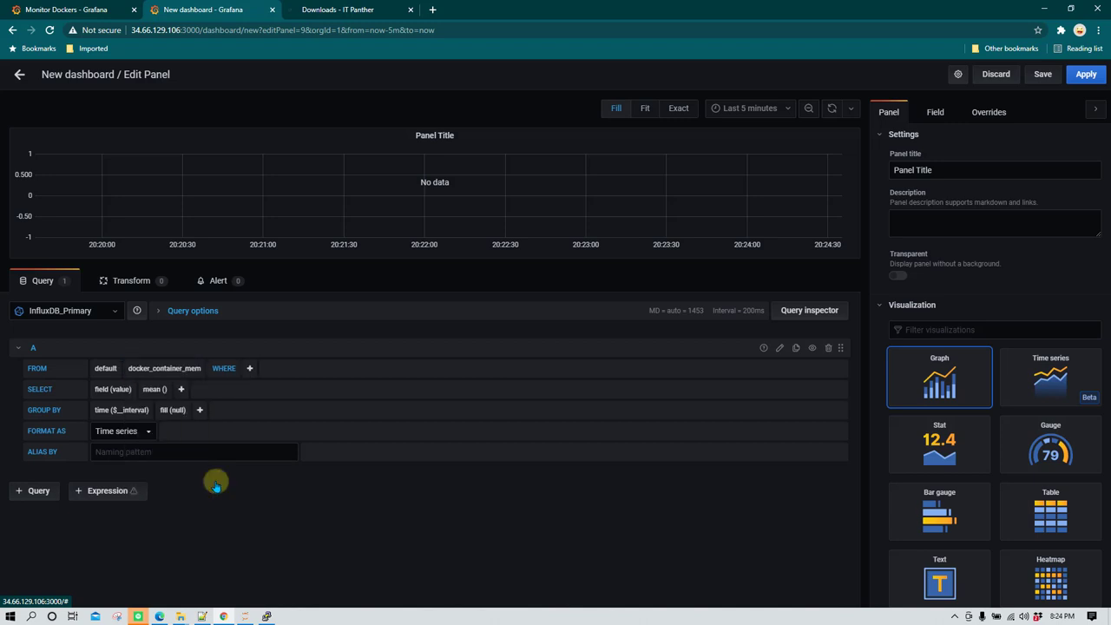
left_click(121, 389)
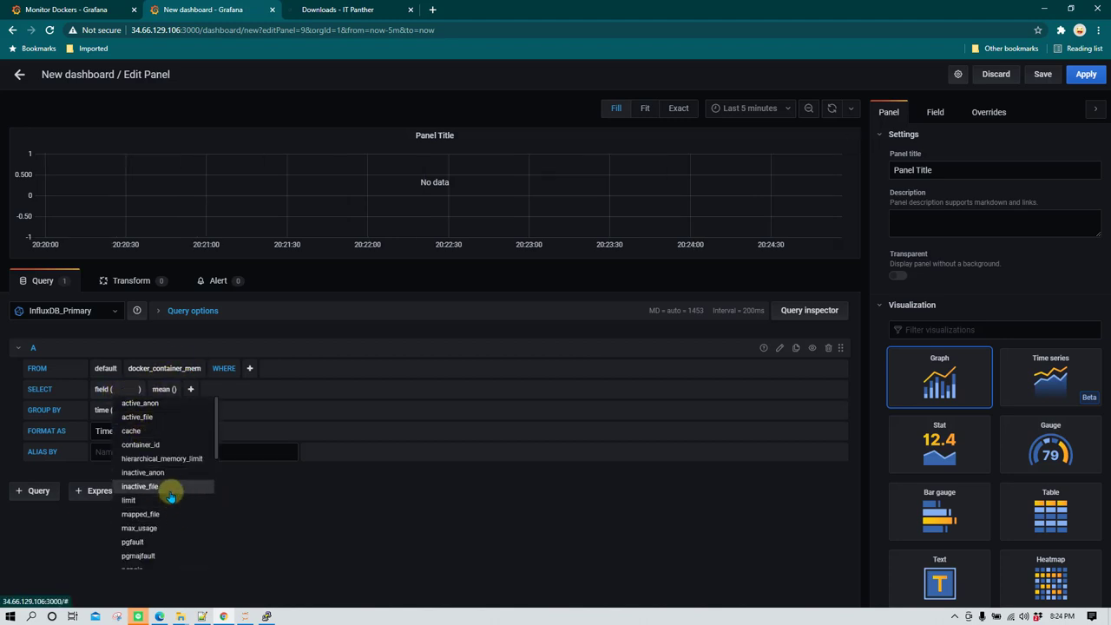
type("utili")
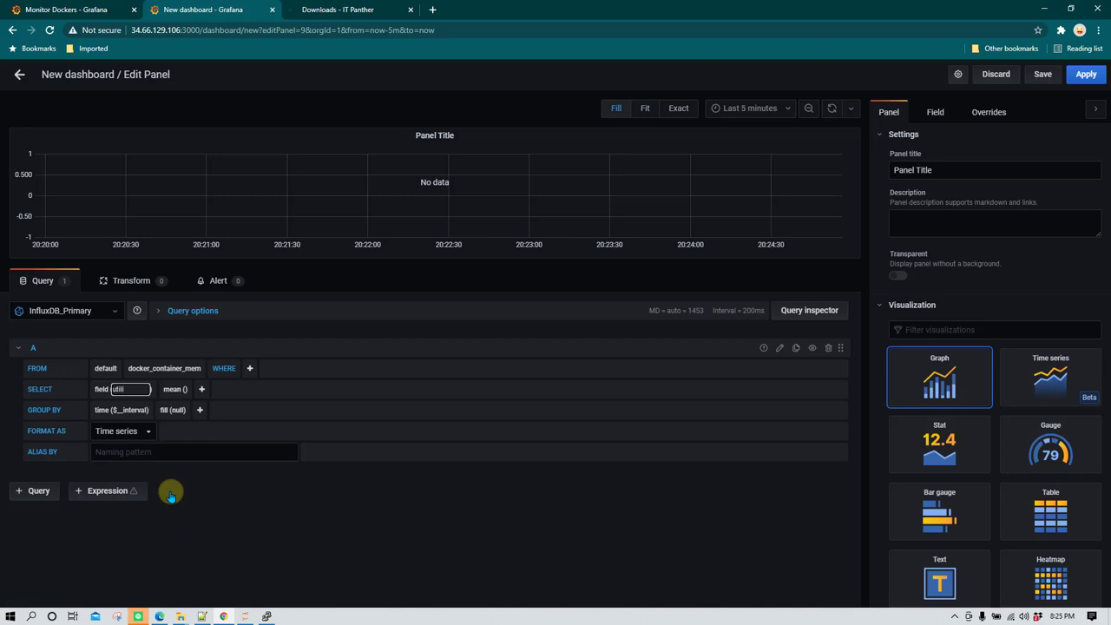
key("BackSpace")
key("BackSpace")
key("BackSpace")
key("BackSpace")
type("tota")
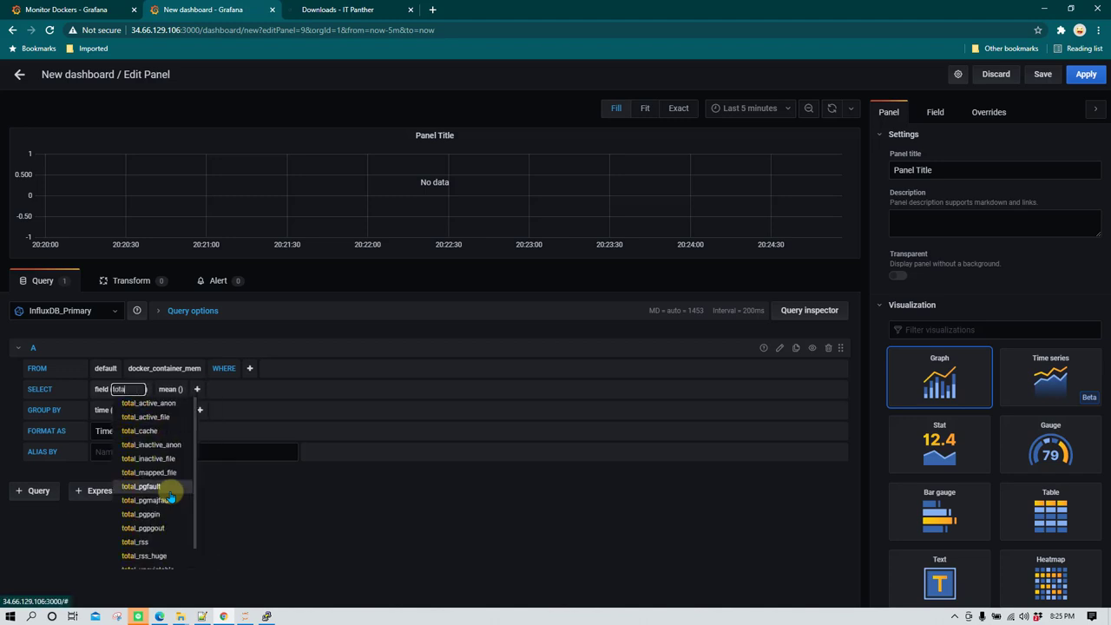
type("l")
scroll(182, 521, "down", 1)
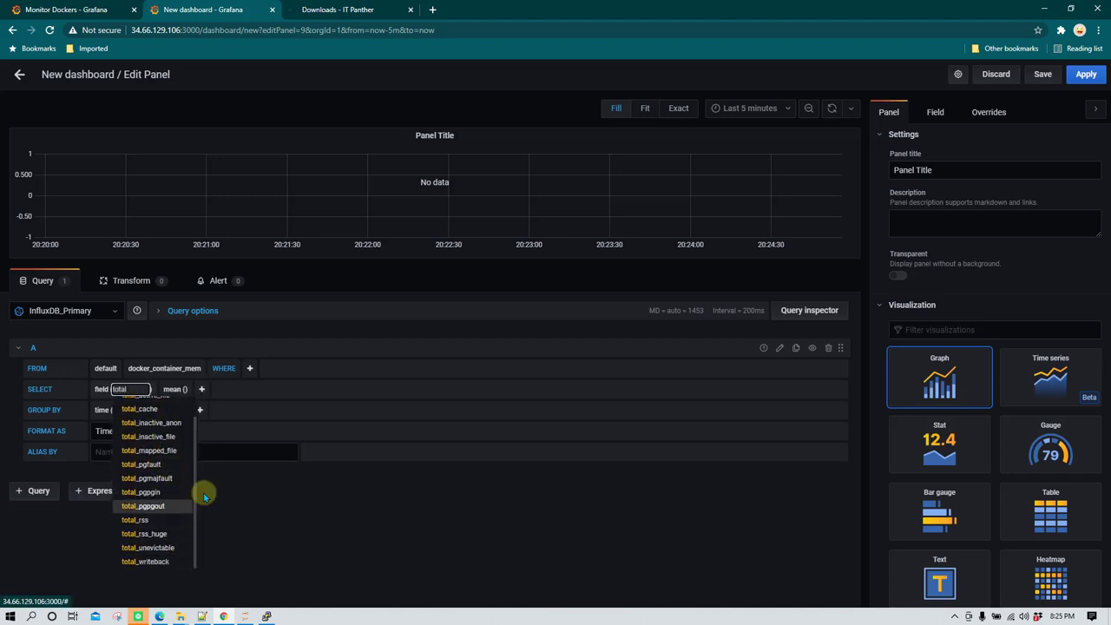
key("BackSpace")
key("BackSpace")
key("BackSpace")
key("BackSpace")
key("BackSpace")
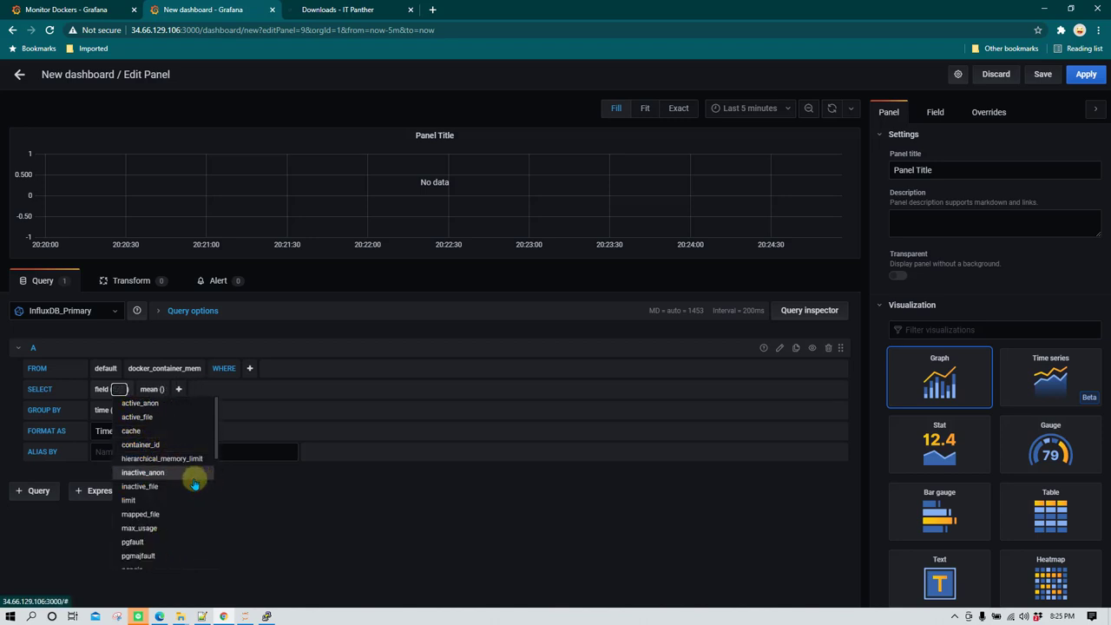
- Select usage_percent as the field of the docker_container_mem query
scroll(189, 493, "down", 5)
scroll(182, 521, "down", 2)
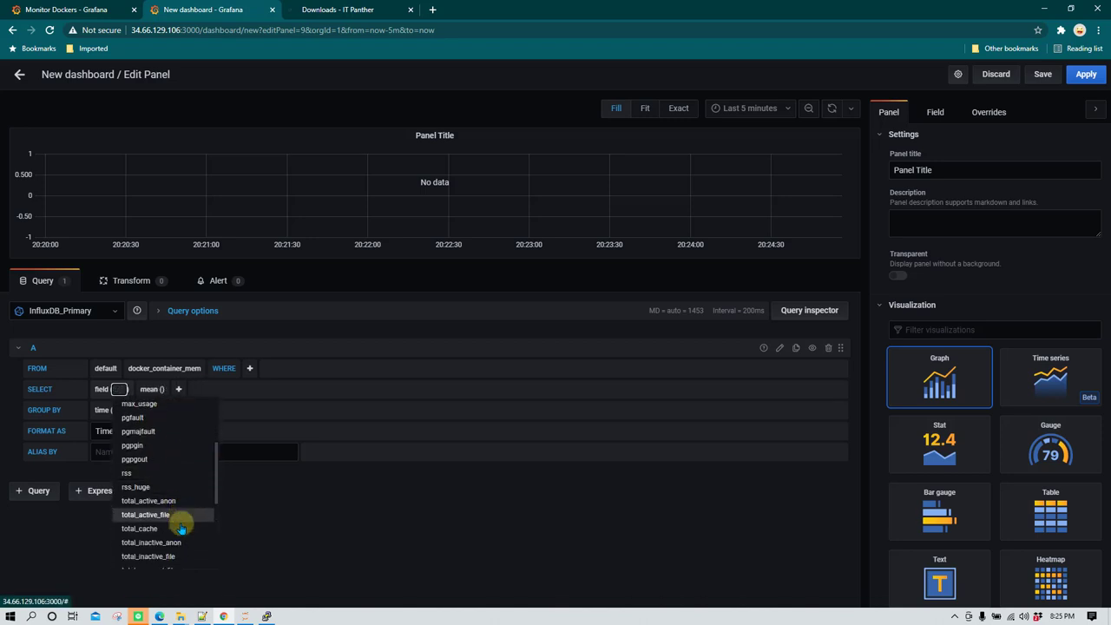
scroll(180, 519, "down", 4)
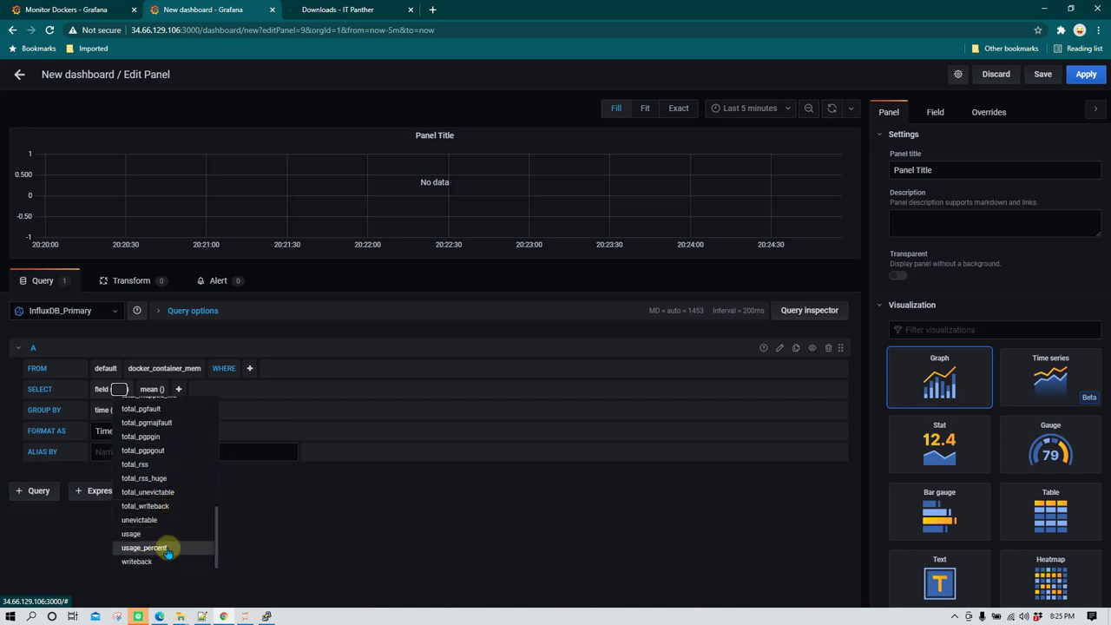
left_click(169, 548)
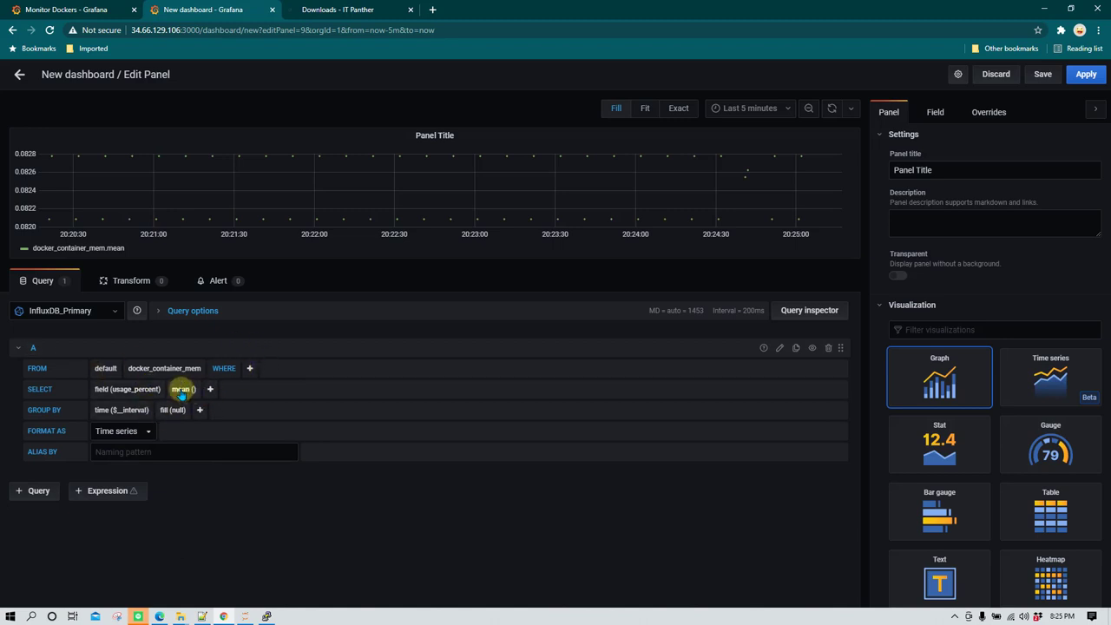
- Replace the mean aggregation on usage_percent with the last selector
left_click(182, 390)
left_click(209, 389)
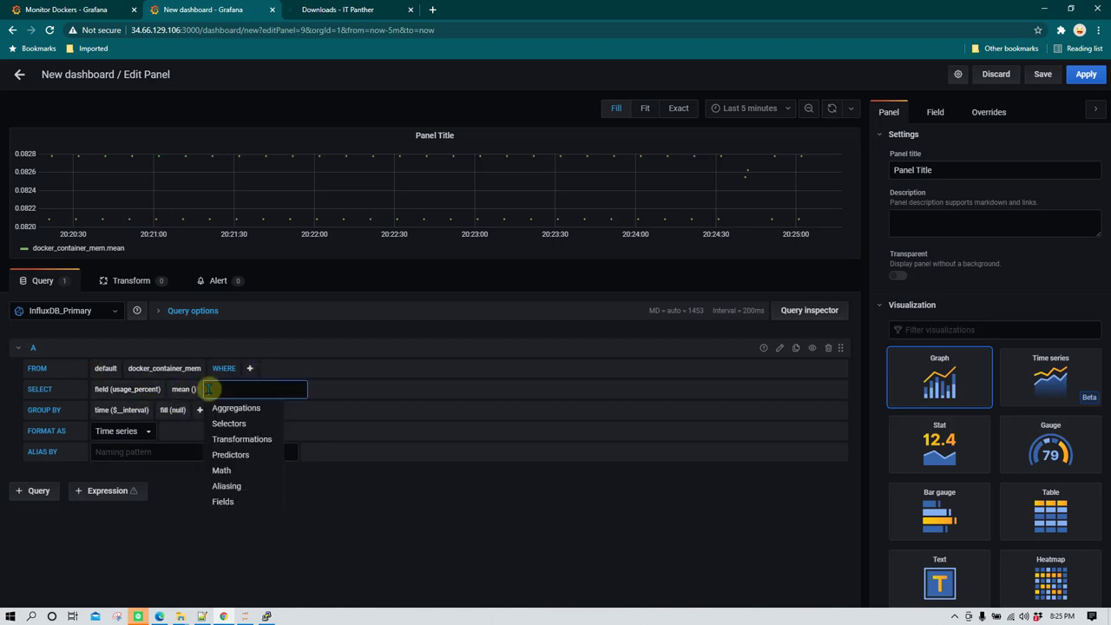
type("last")
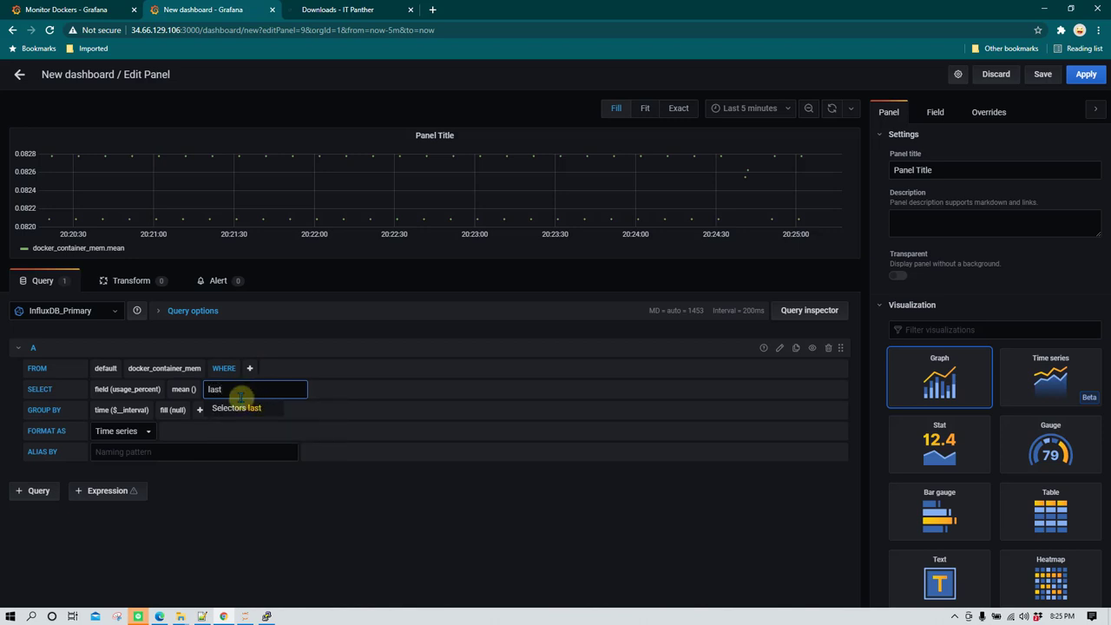
left_click(238, 408)
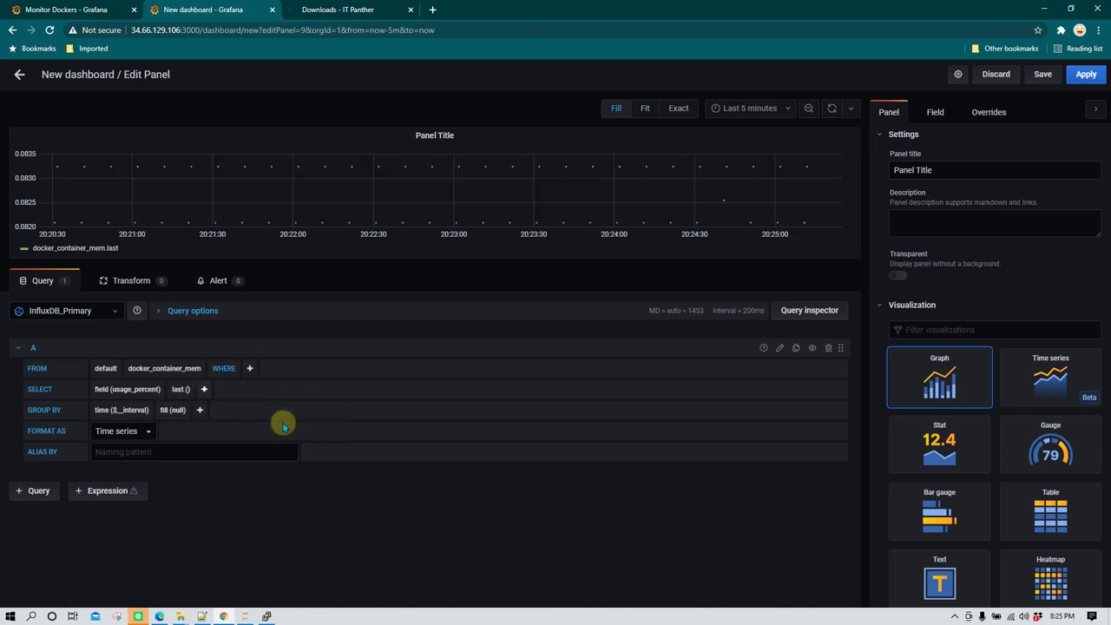
- Set the graph's null value handling to connected so the memory points are joined by lines
scroll(1019, 366, "down", 10)
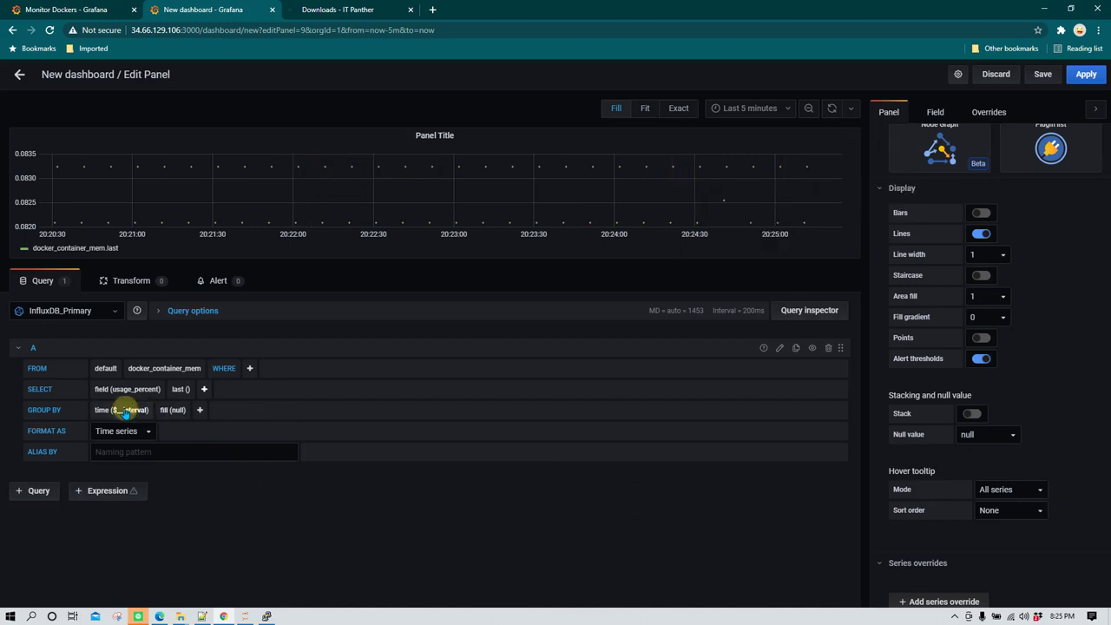
left_click(994, 435)
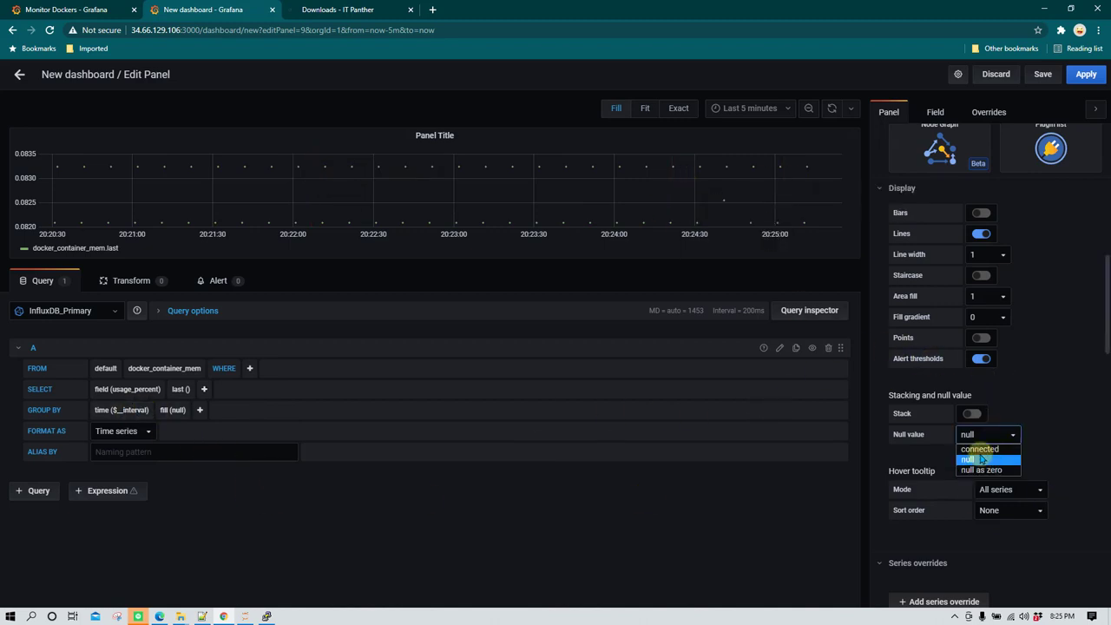
left_click(982, 451)
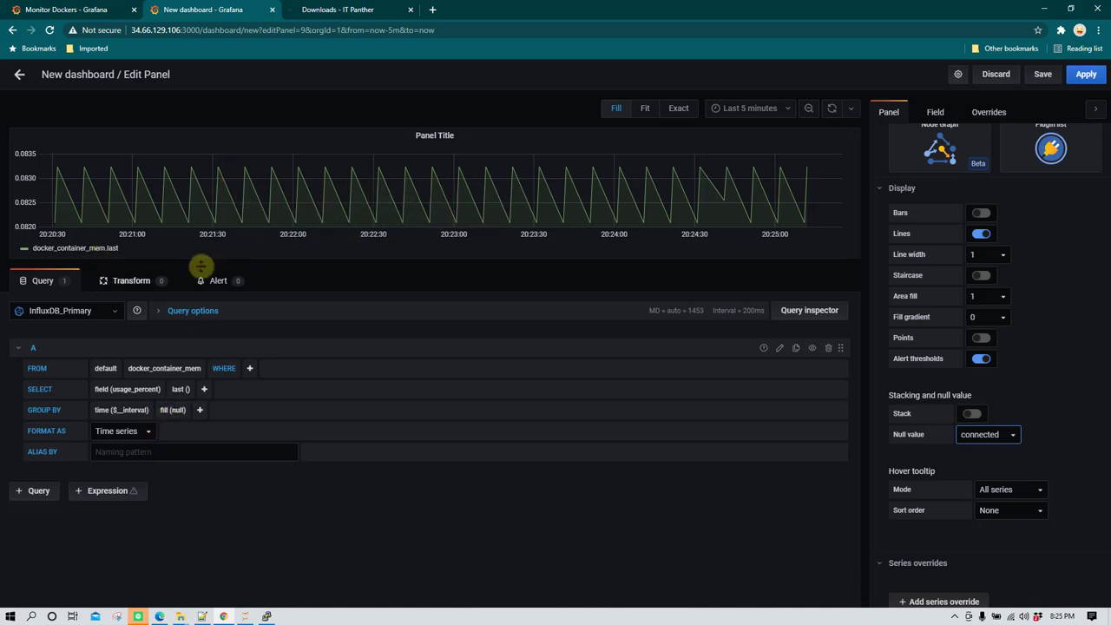
- Group the docker_container_mem query by the container_name tag and alias its series as $tag_container_name
left_click(201, 412)
left_click(281, 509)
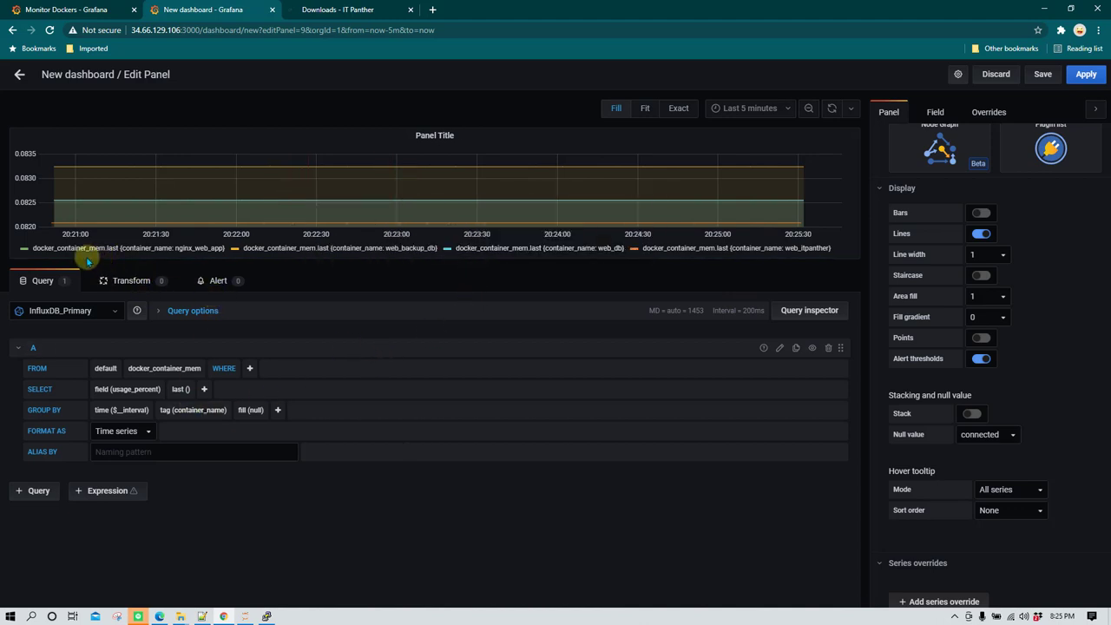
left_click_drag(303, 265, 296, 323)
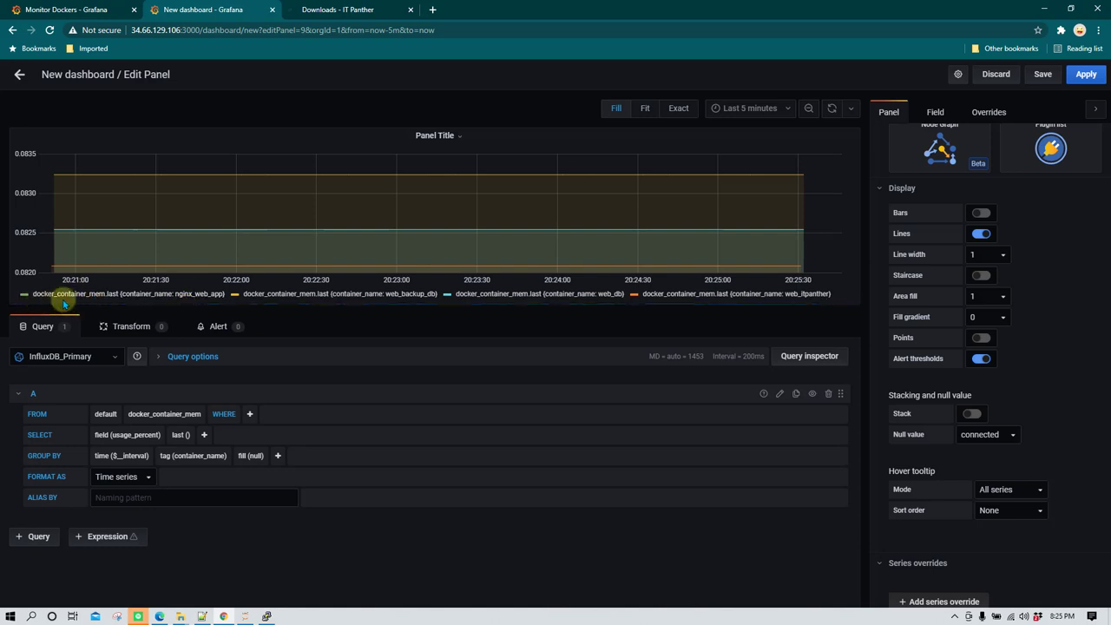
left_click(212, 496)
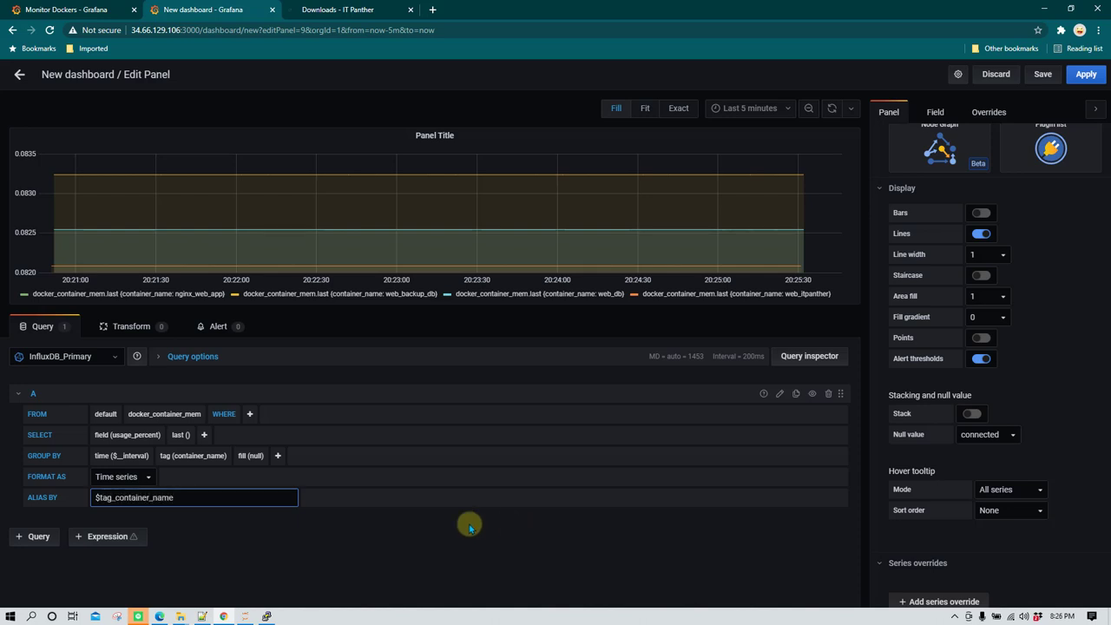
left_click(234, 548)
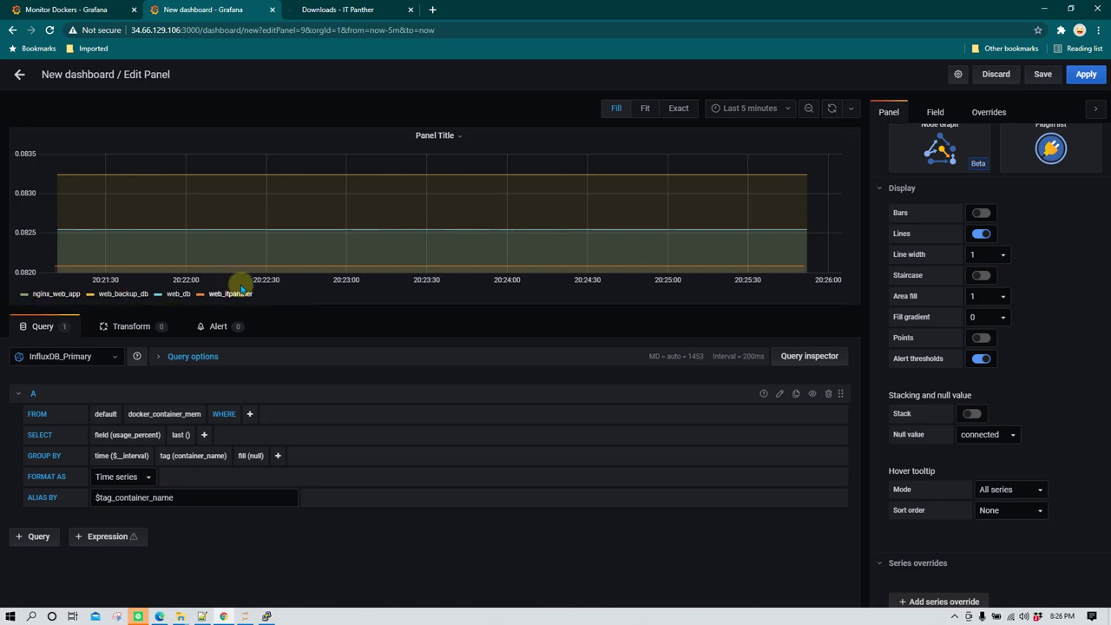
- Show the graph legend as a table with the min, max, avg and current values
scroll(1061, 402, "down", 2)
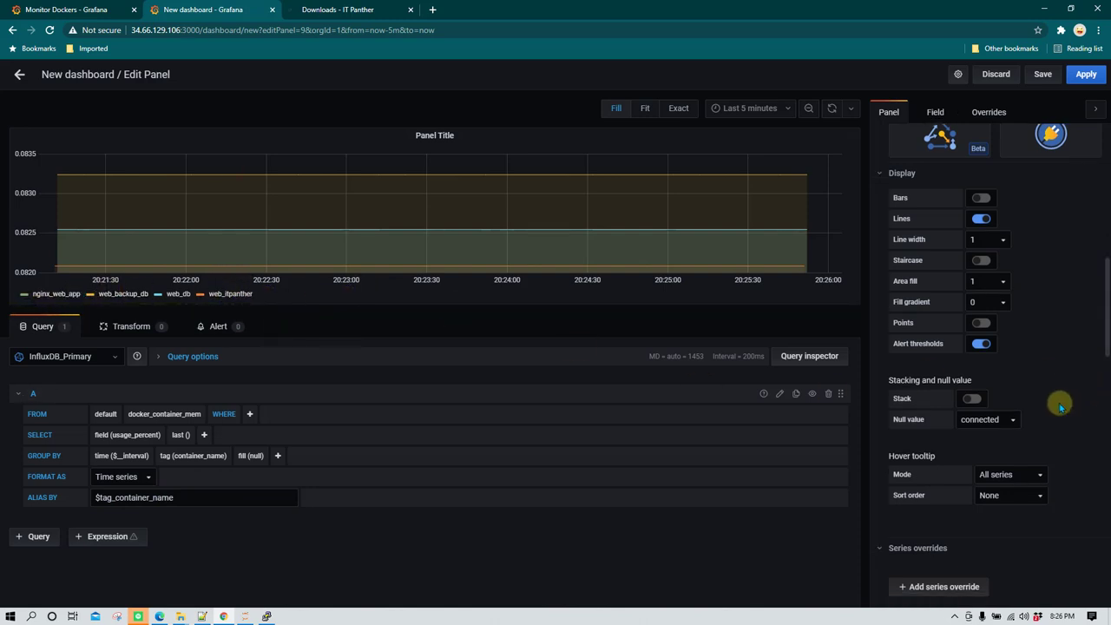
scroll(1002, 438, "down", 3)
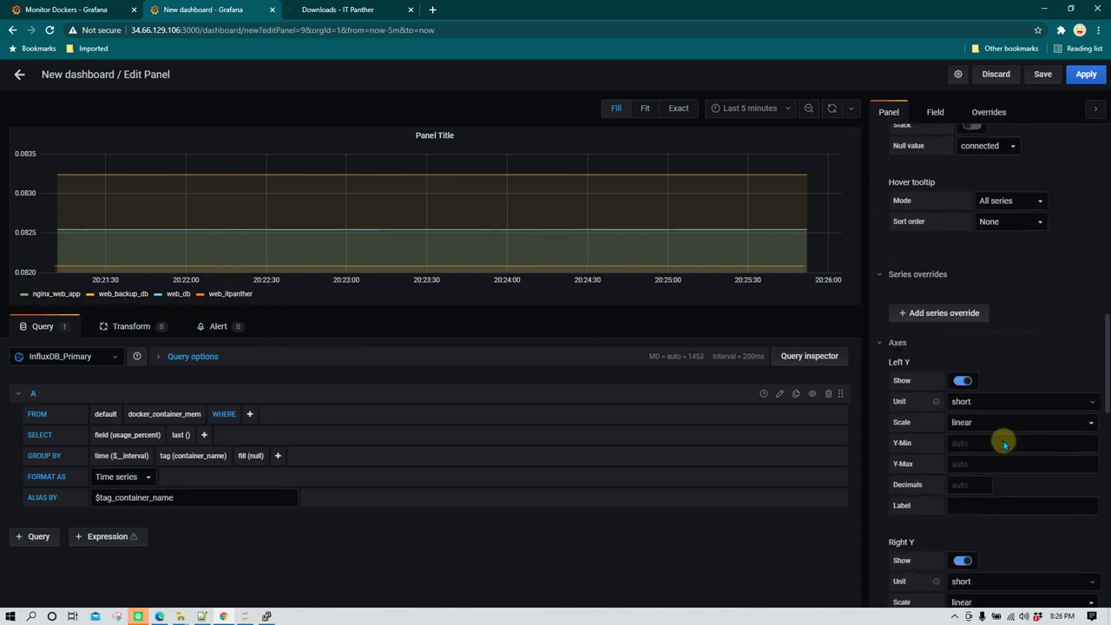
scroll(995, 413, "down", 4)
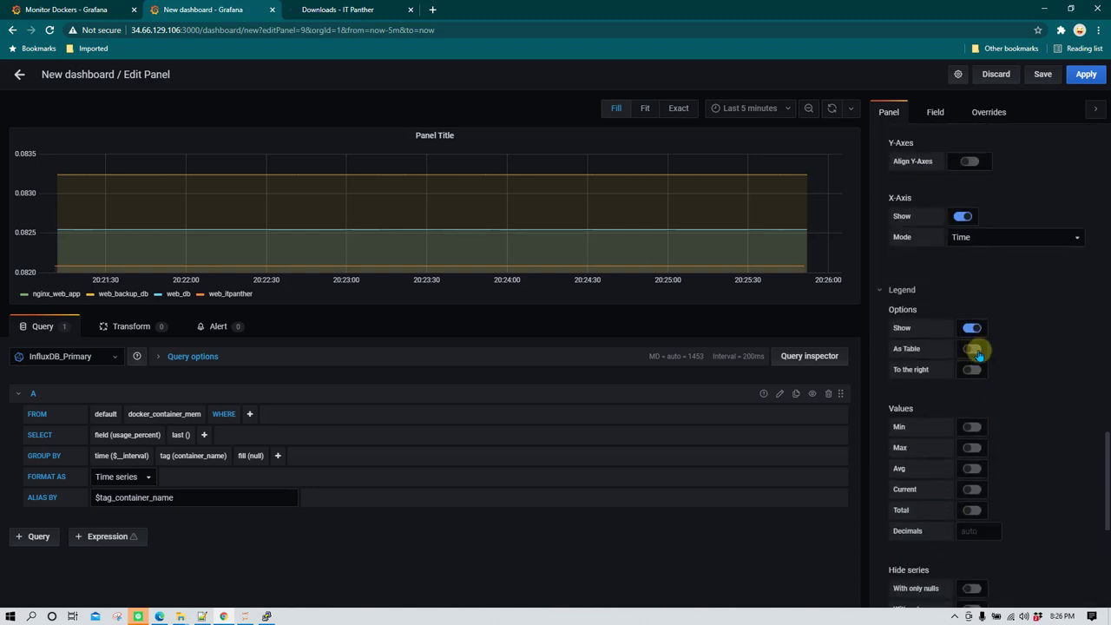
left_click(971, 349)
left_click(974, 427)
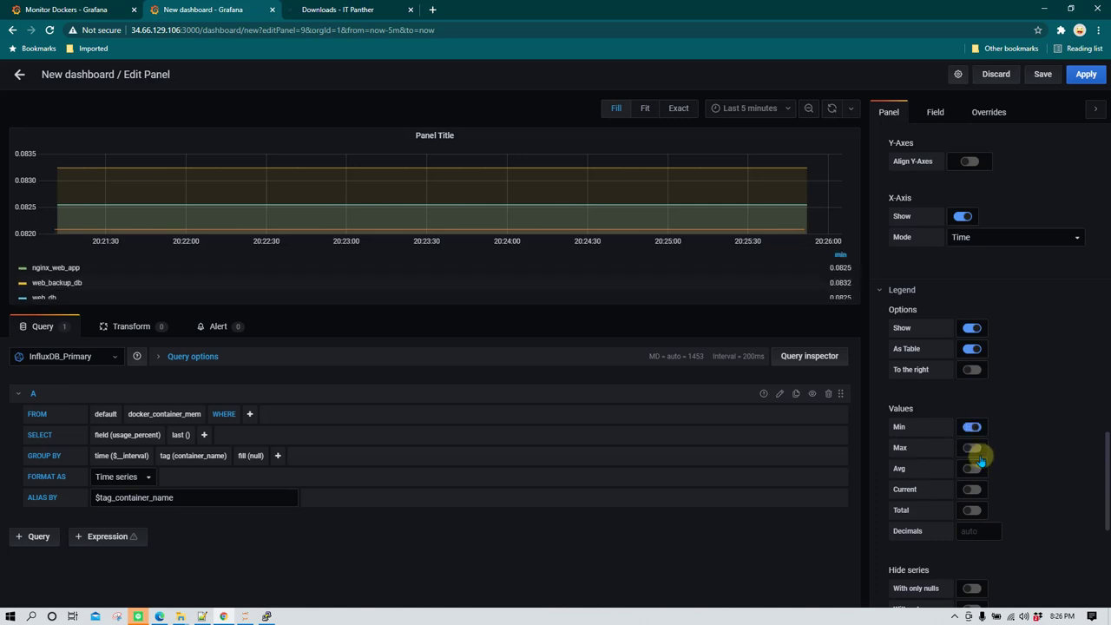
left_click(973, 448)
left_click(973, 468)
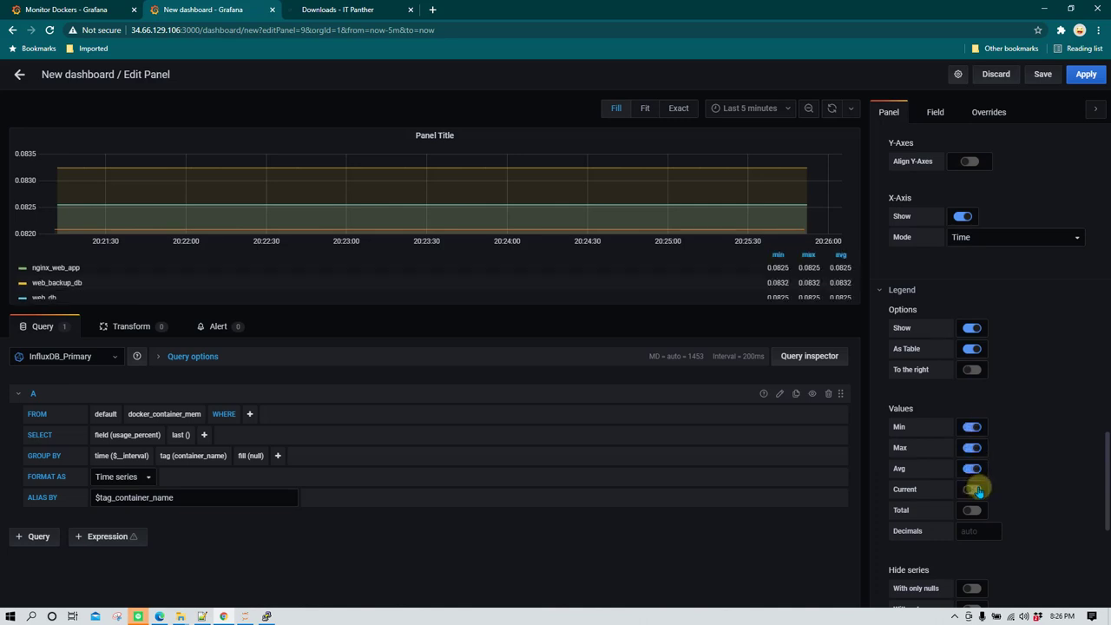
left_click(973, 490)
- Set the graph's line width to 4 and its area fill to 3, leaving the fill gradient at 0
scroll(1029, 424, "up", 15)
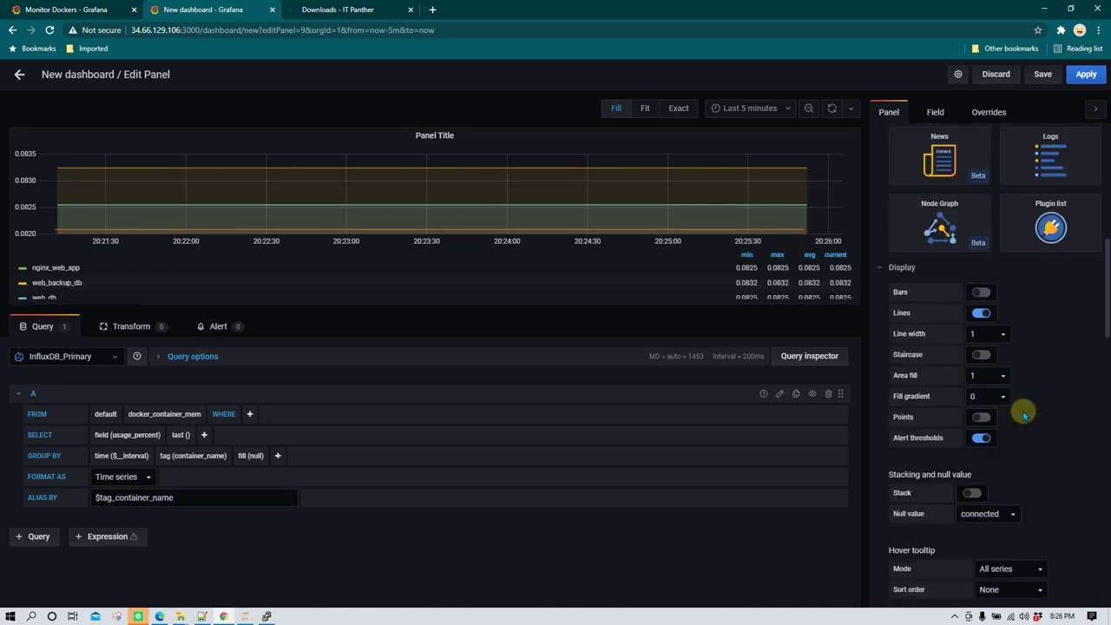
scroll(1024, 415, "up", 6)
scroll(1020, 412, "down", 3)
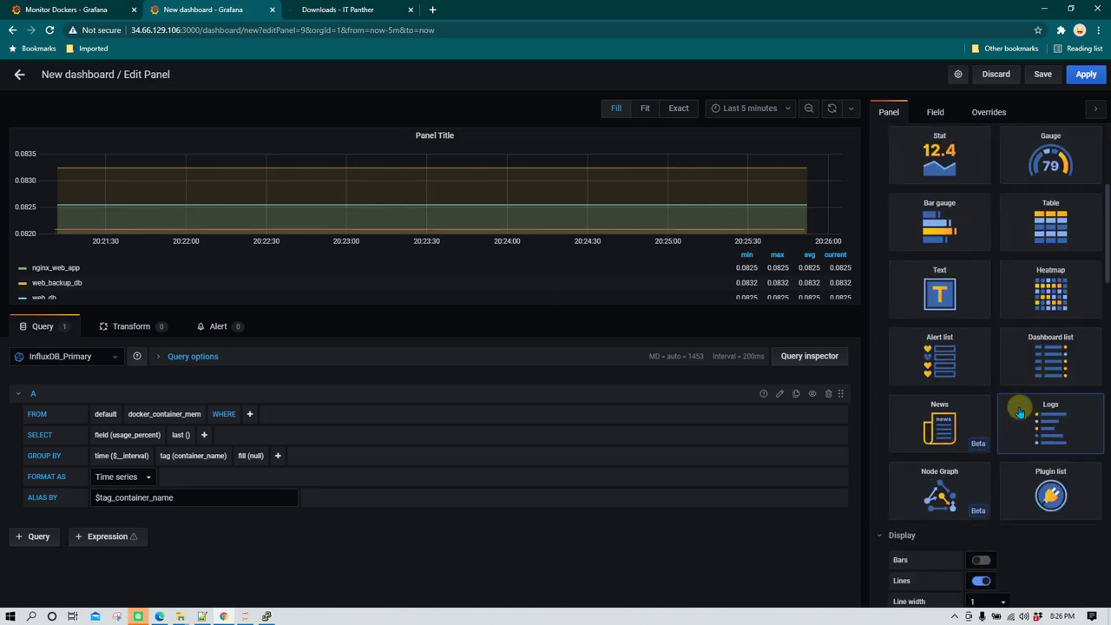
scroll(1020, 412, "down", 3)
left_click(998, 312)
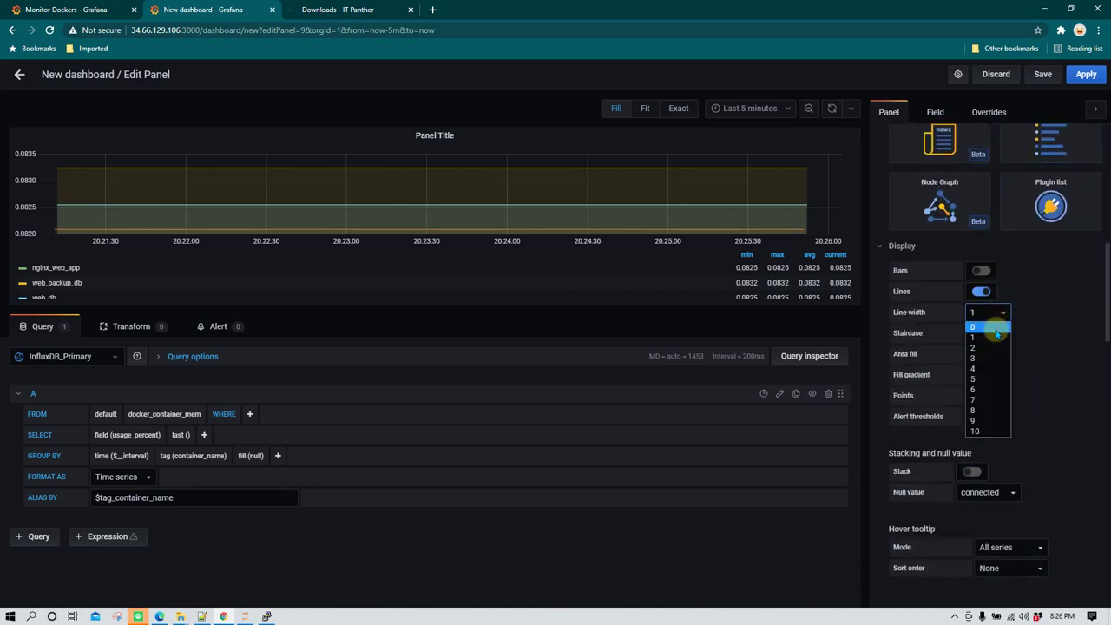
left_click(995, 355)
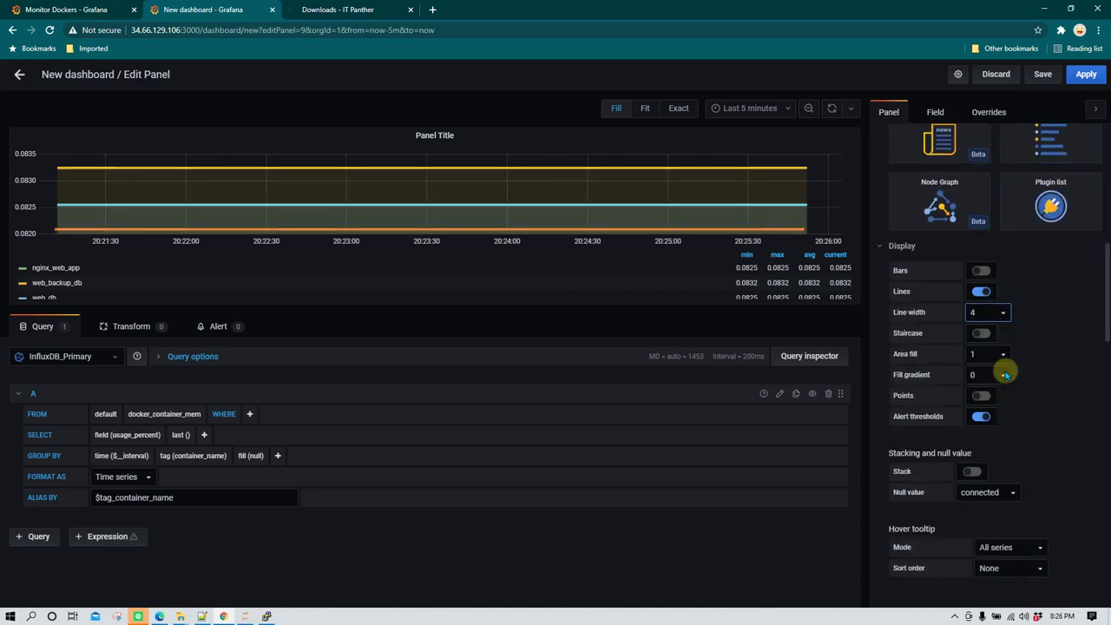
left_click(997, 355)
left_click(996, 399)
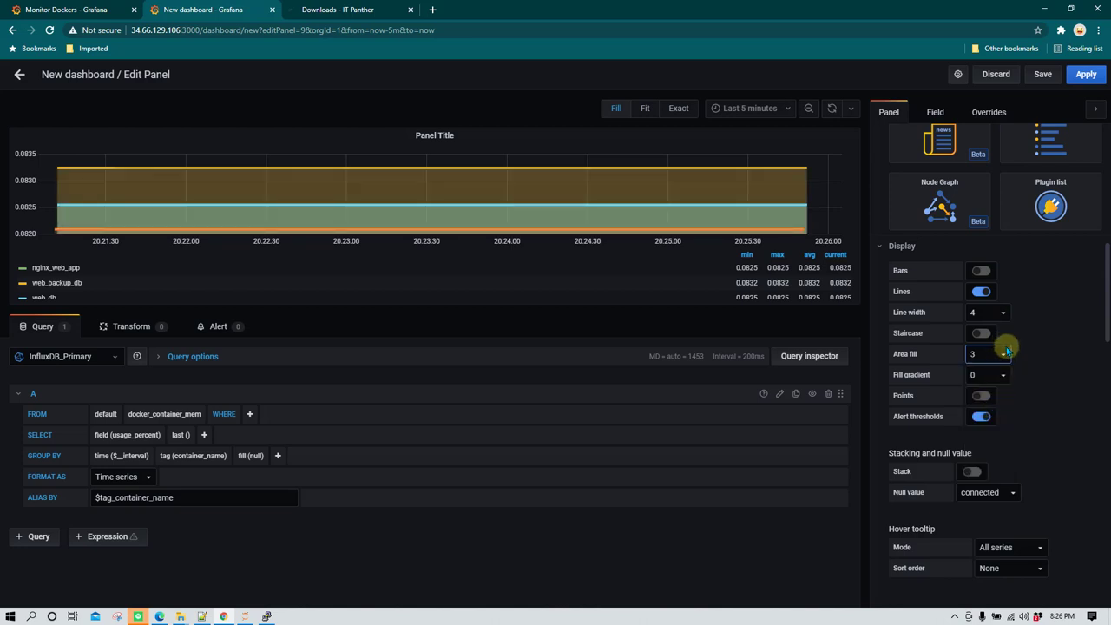
left_click(997, 374)
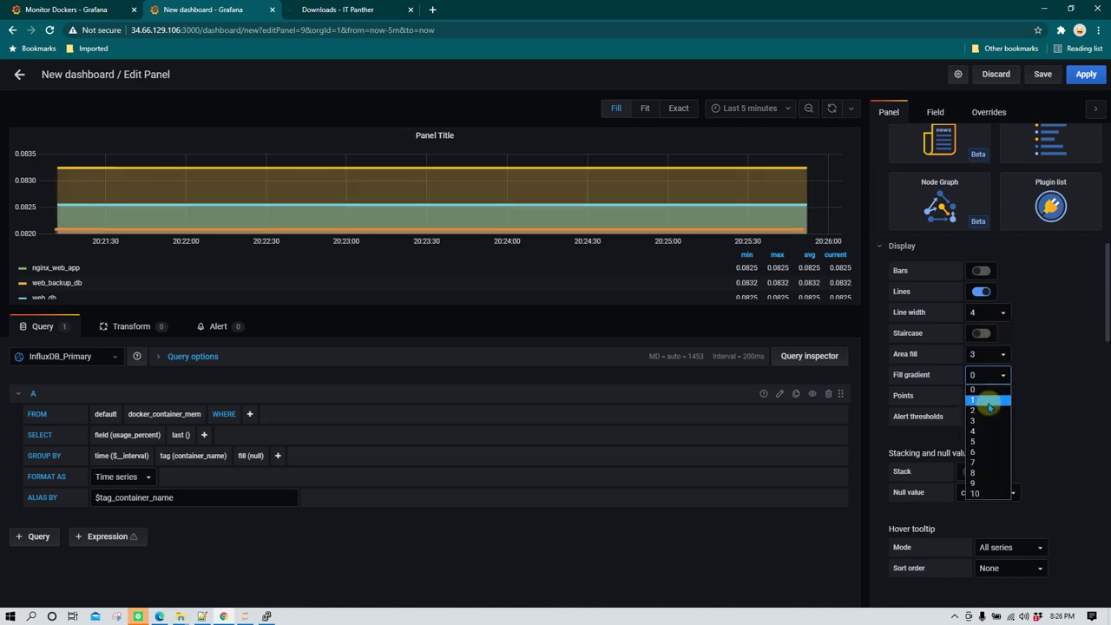
left_click(994, 413)
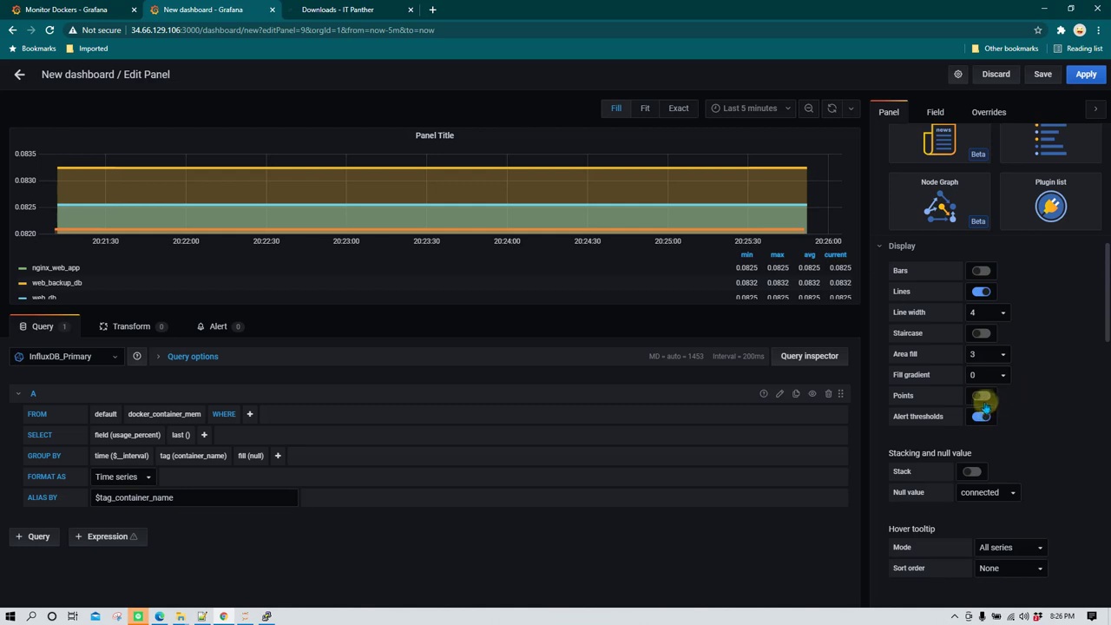
- Show larger data points on the memory graph's lines and apply the panel changes
left_click(982, 397)
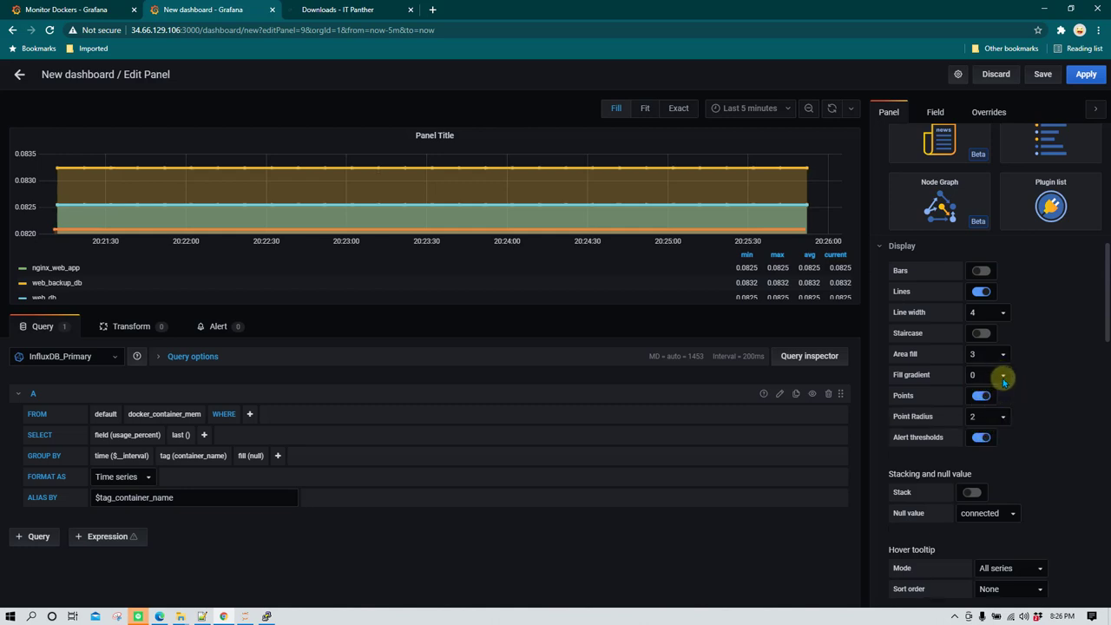
left_click(1000, 417)
left_click(987, 455)
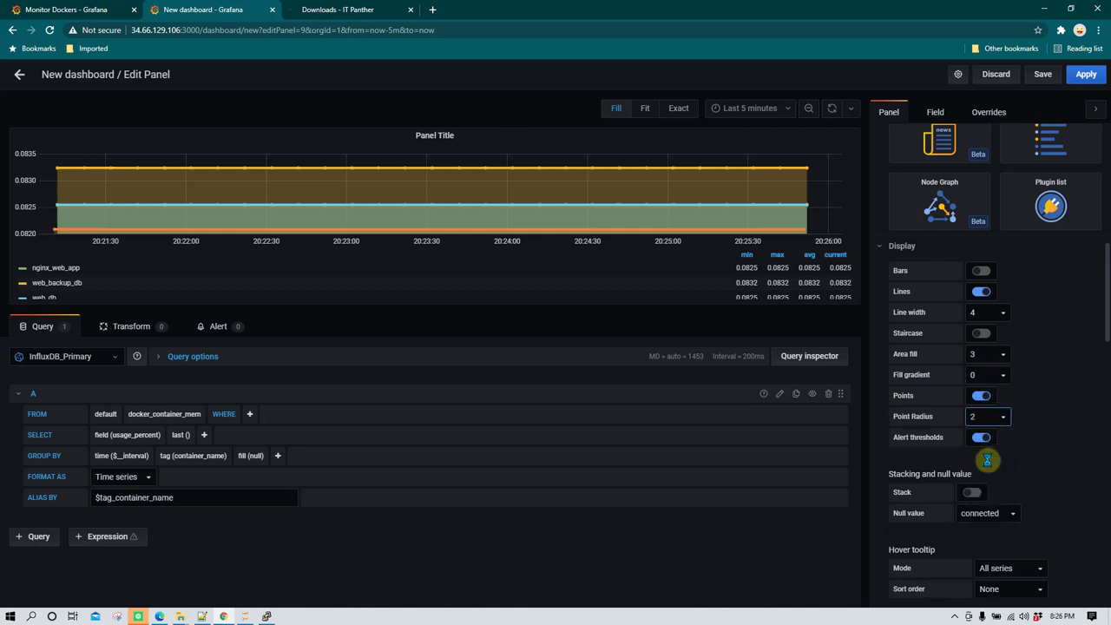
left_click(1086, 73)
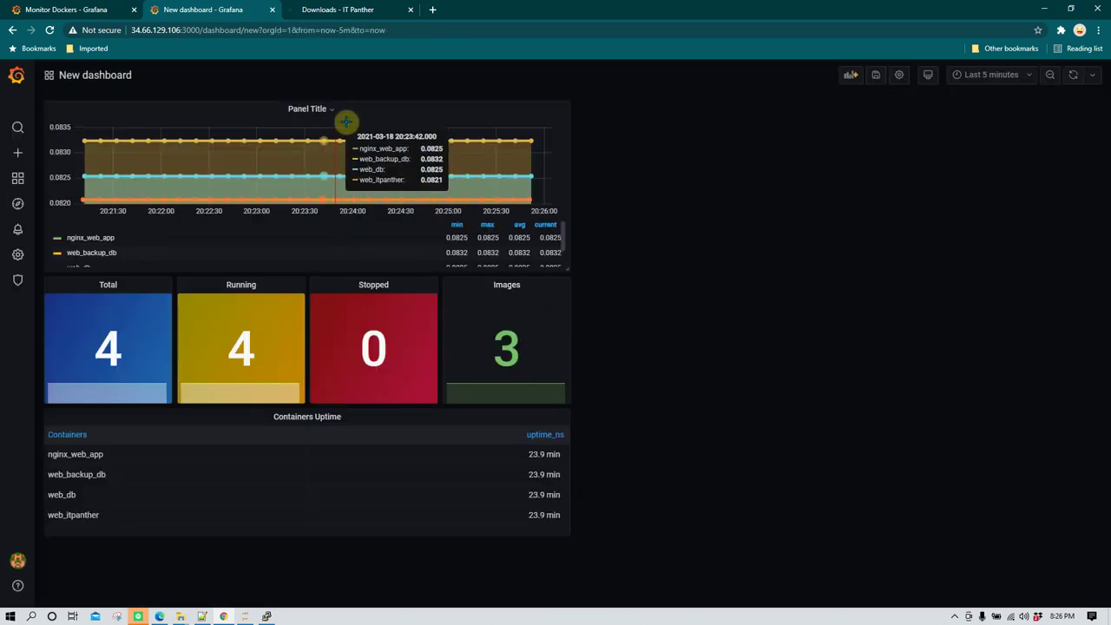
- Edit the memory graph panel, title it Memory Utilization and apply the change
left_click(324, 111)
left_click(303, 143)
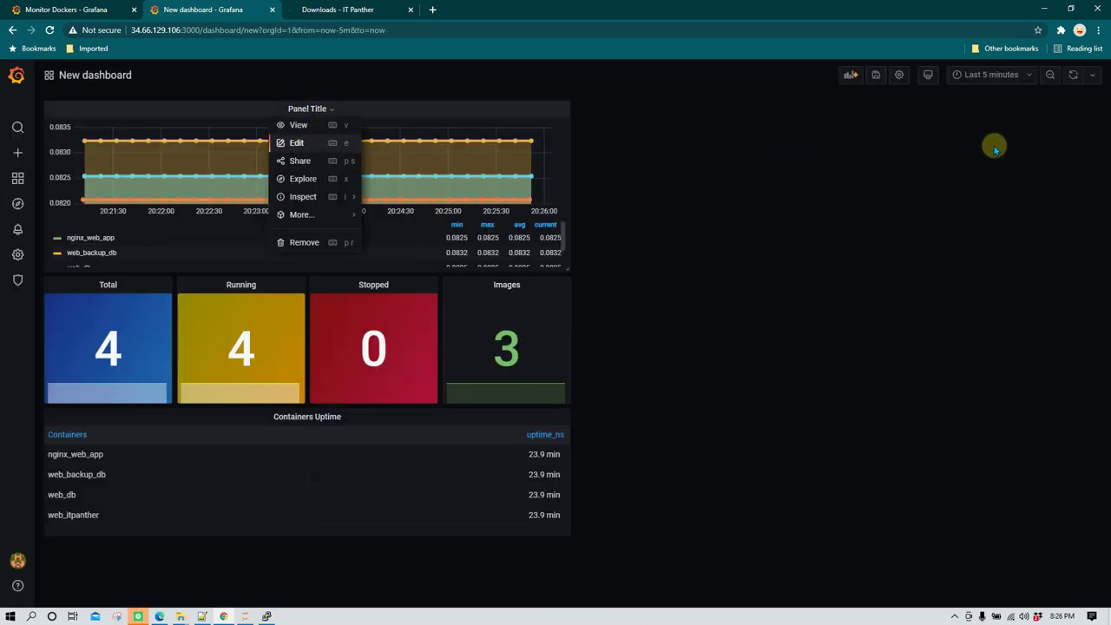
triple_click(942, 170)
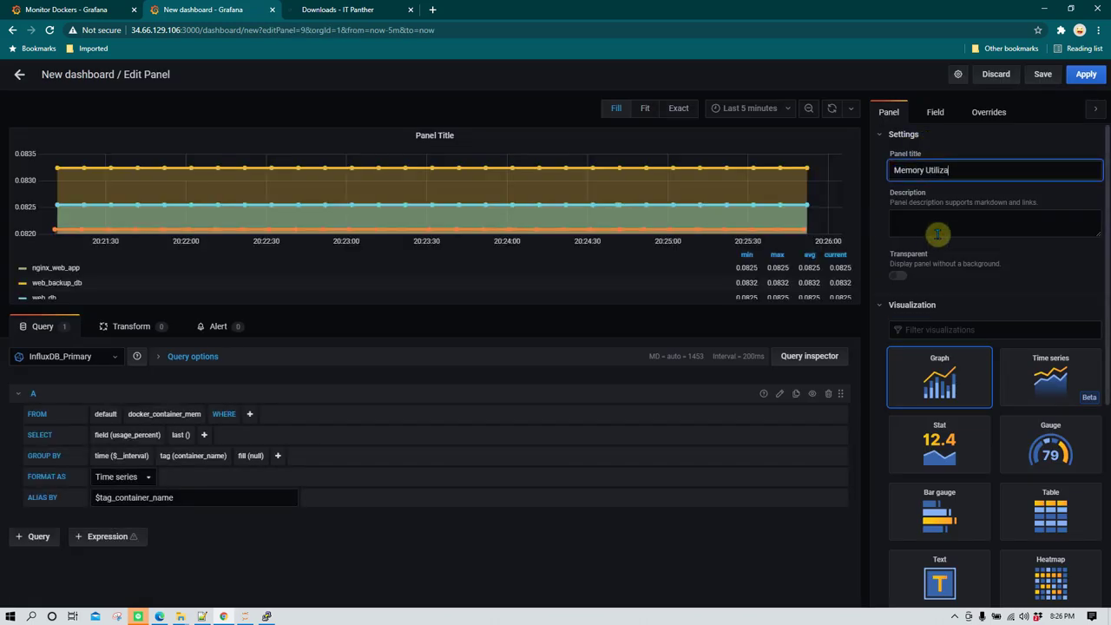
left_click(1085, 74)
- Place the Memory Utilization panel beside the Images stat and extend it down to the lower edge of the Containers Uptime table
left_click_drag(309, 114, 854, 152)
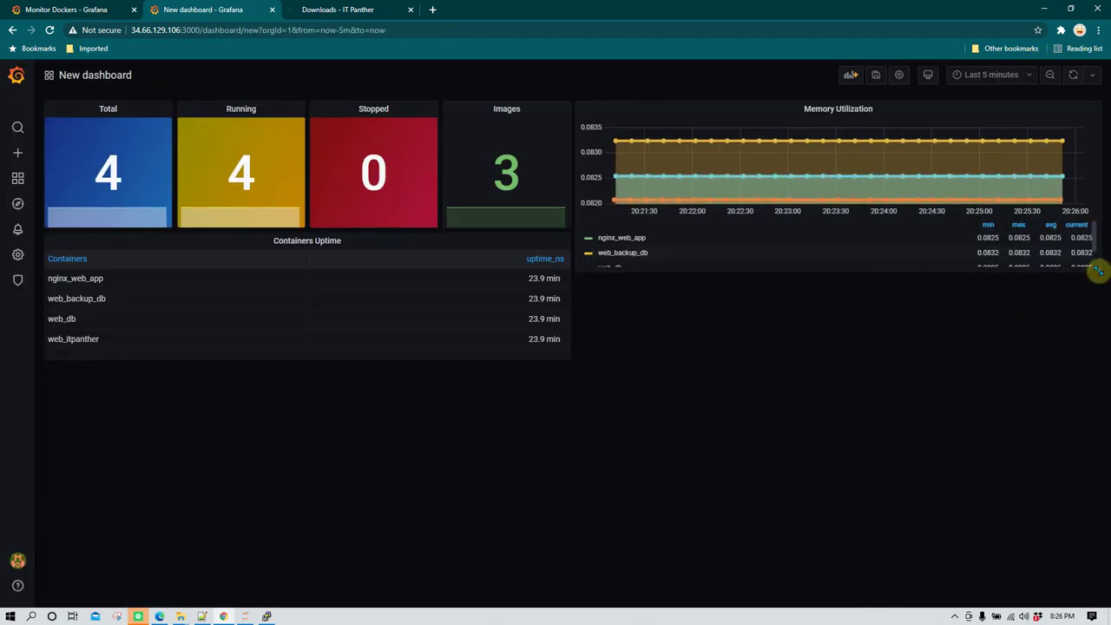
left_click_drag(1096, 270, 1100, 365)
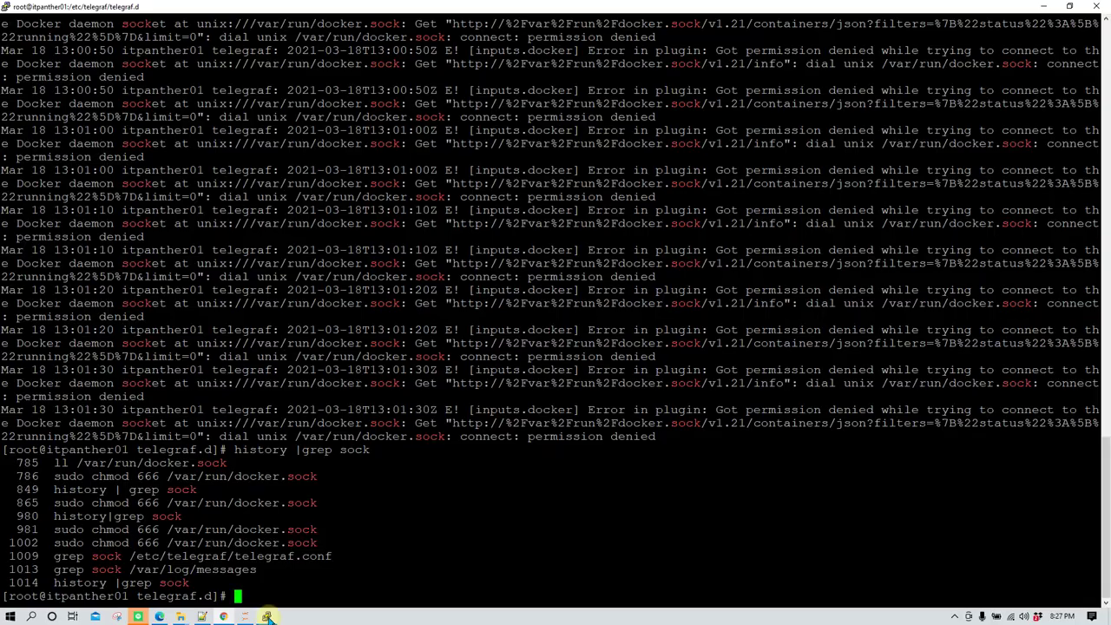
- Switch to the terminal session on the Docker host
left_click(267, 616)
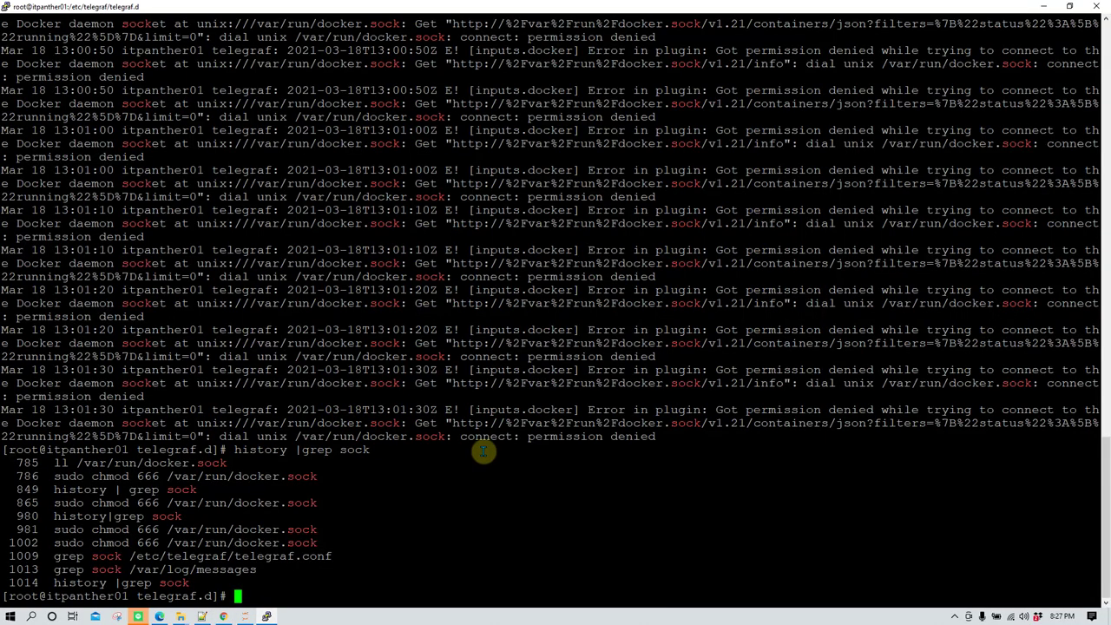
key("Up")
key("Up")
key("Up")
key("Up")
key("Up")
key("Up")
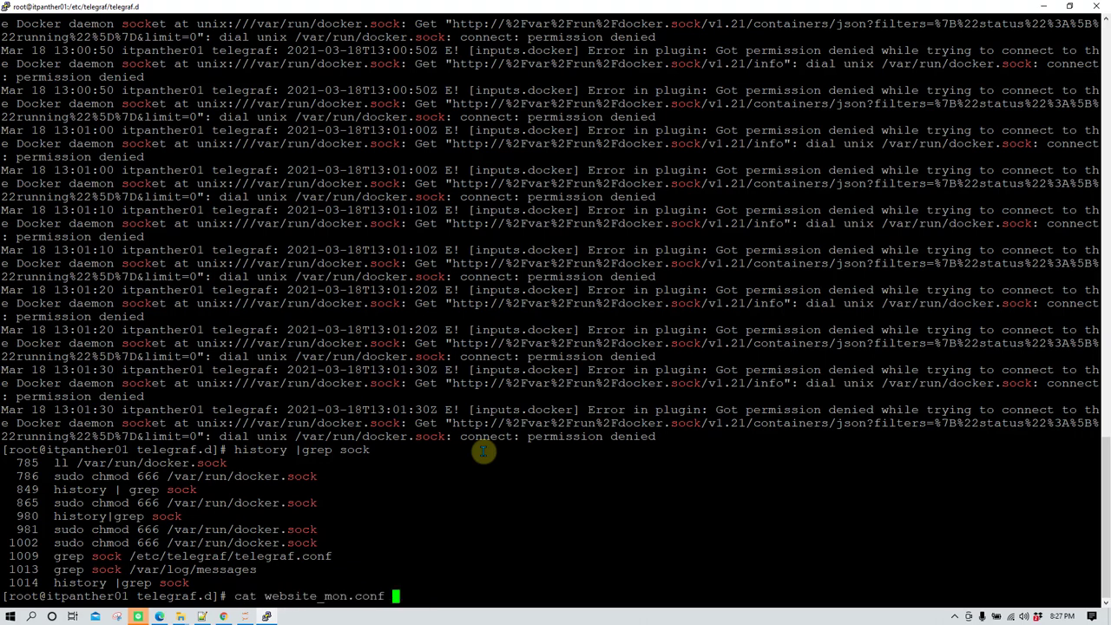
key("Up")
key("Up")
key("Up")
key("Up")
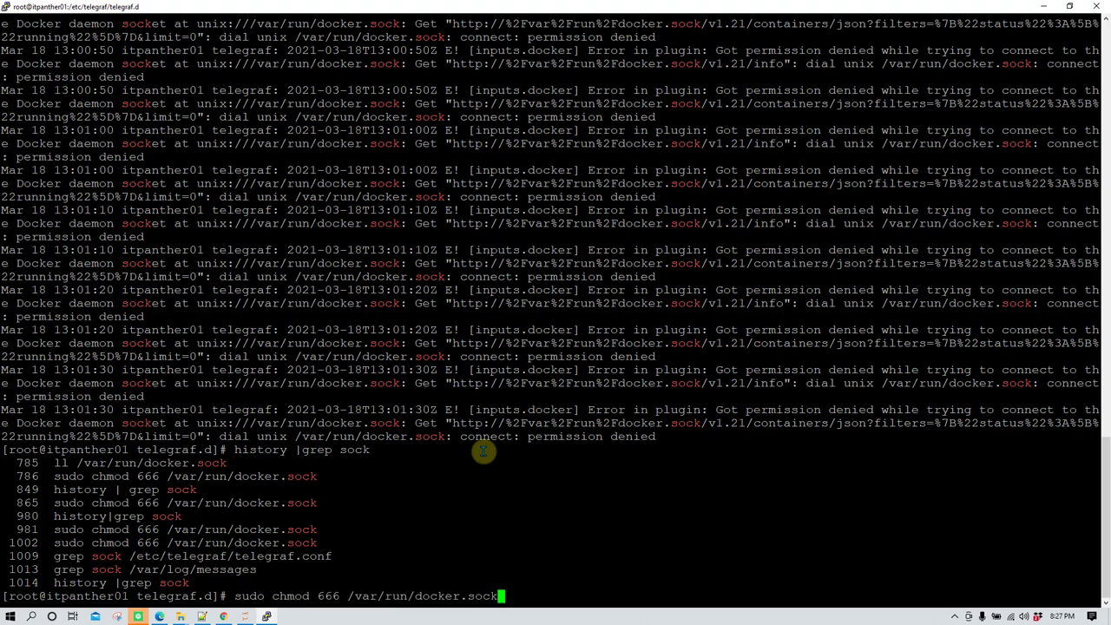
key("Up")
key("Up")
key("Up")
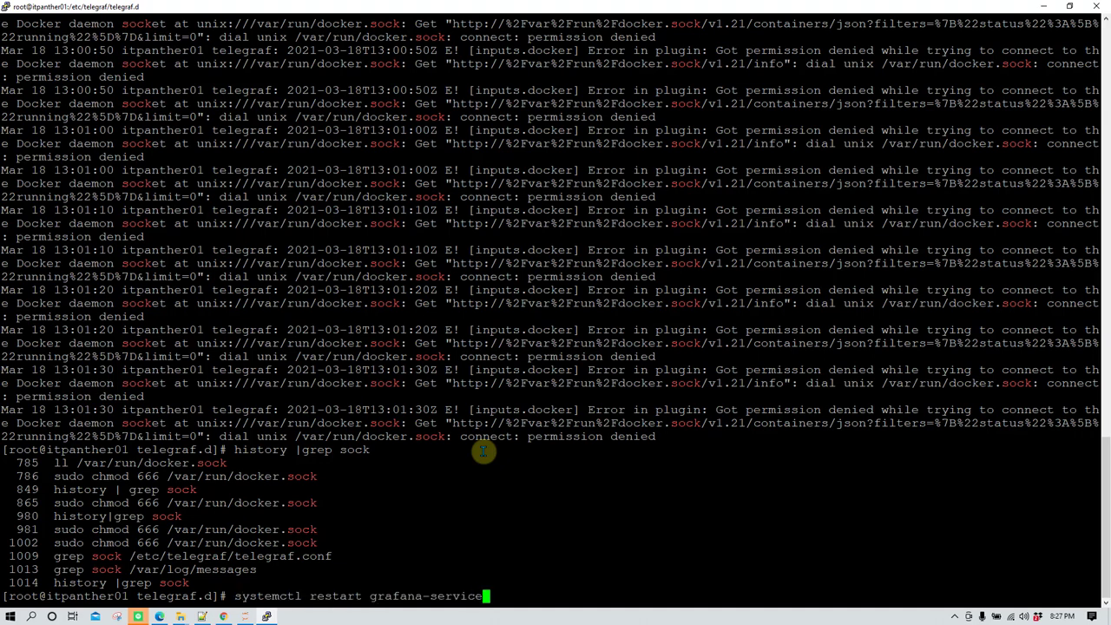
key("Up")
key("Up")
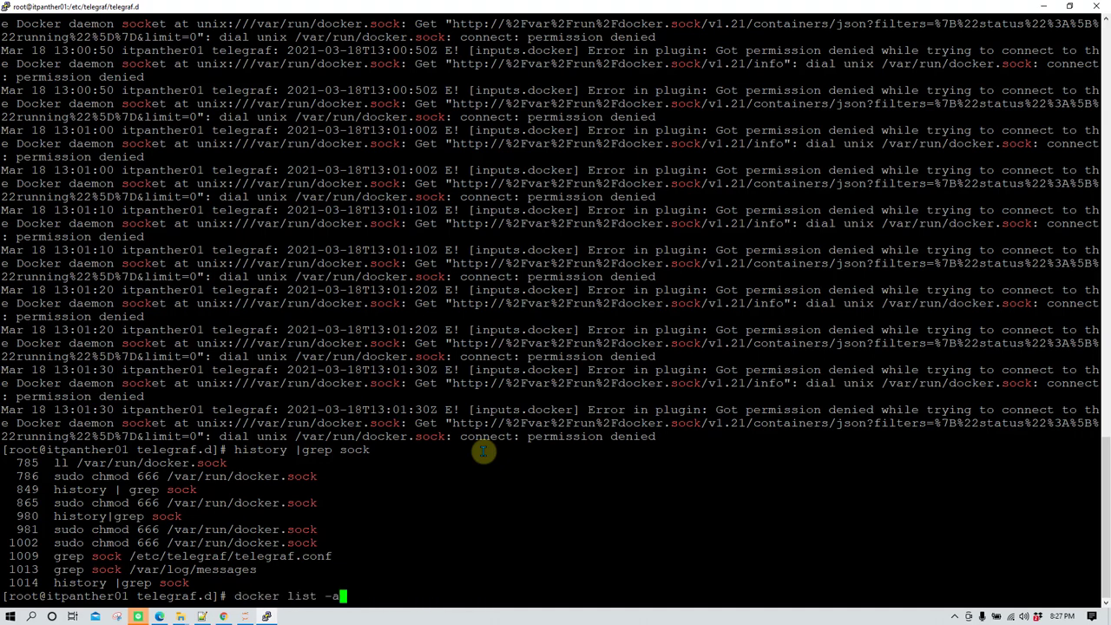
key("ctrl+c")
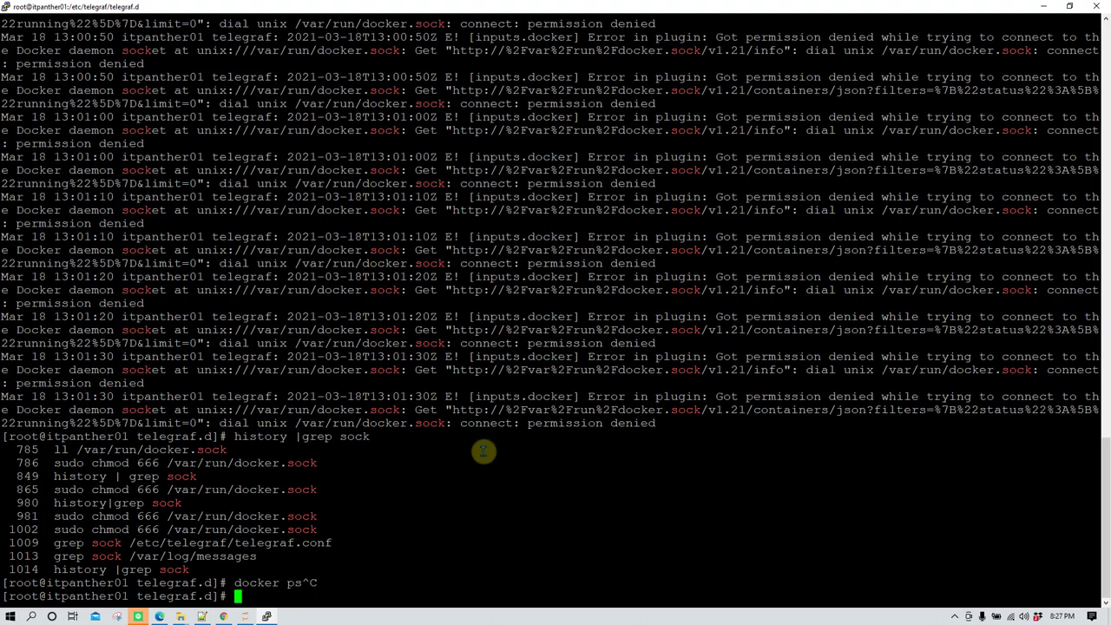
- Clear the terminal and list the IDs of all containers with docker ps -a -q
type("clear")
key("Return")
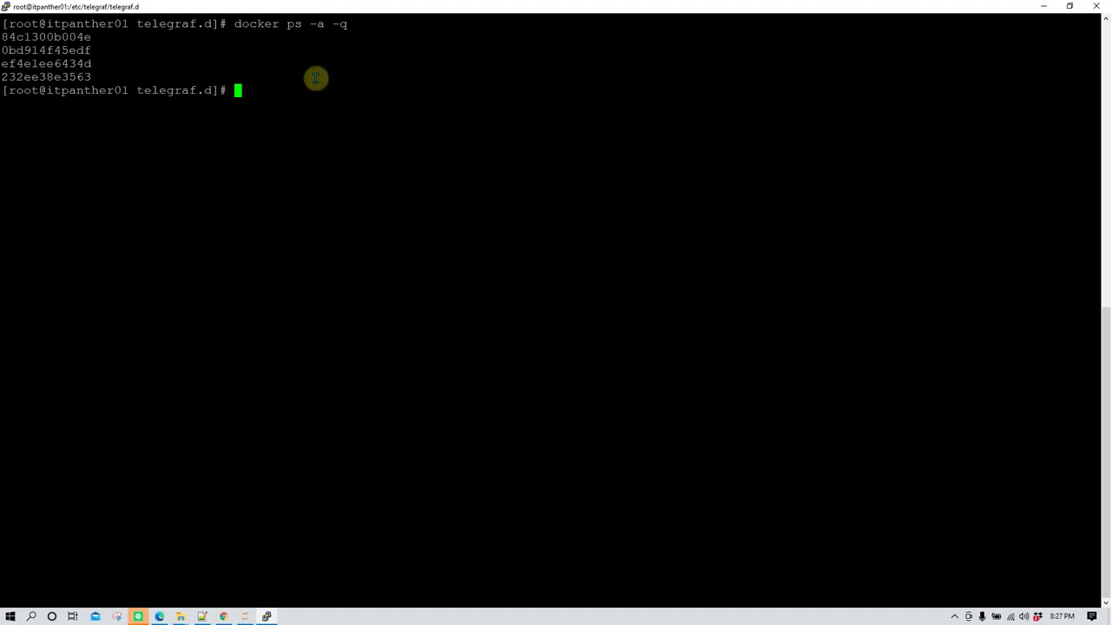
- Stop the web_db container with docker stop, taking its name from the dashboard's uptime table, and return to the Grafana dashboard
double_click(55, 37)
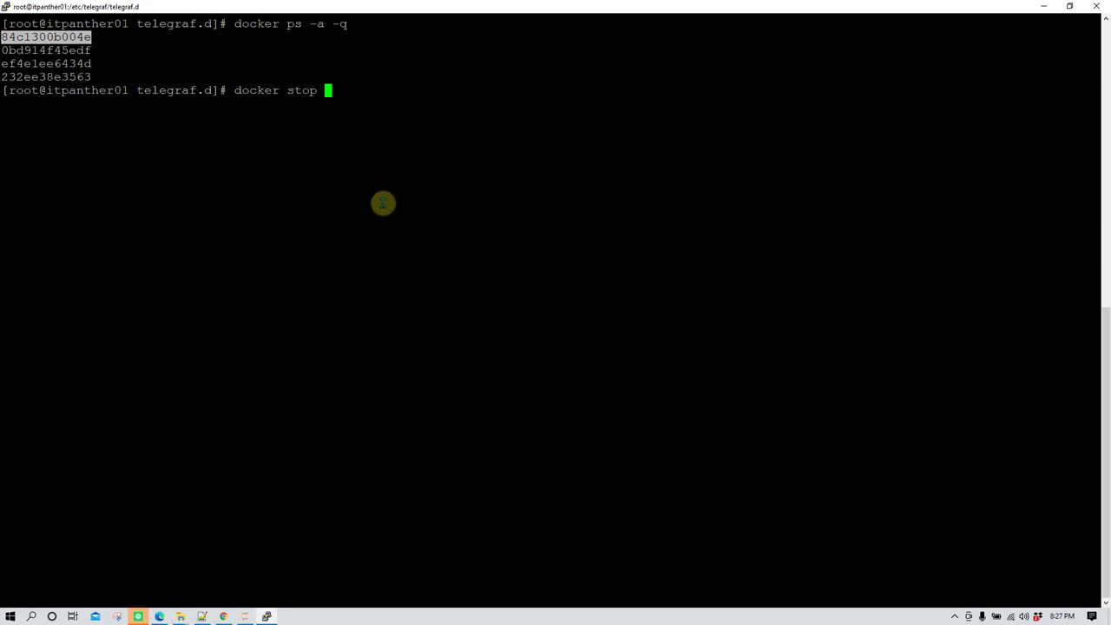
key("alt+Tab")
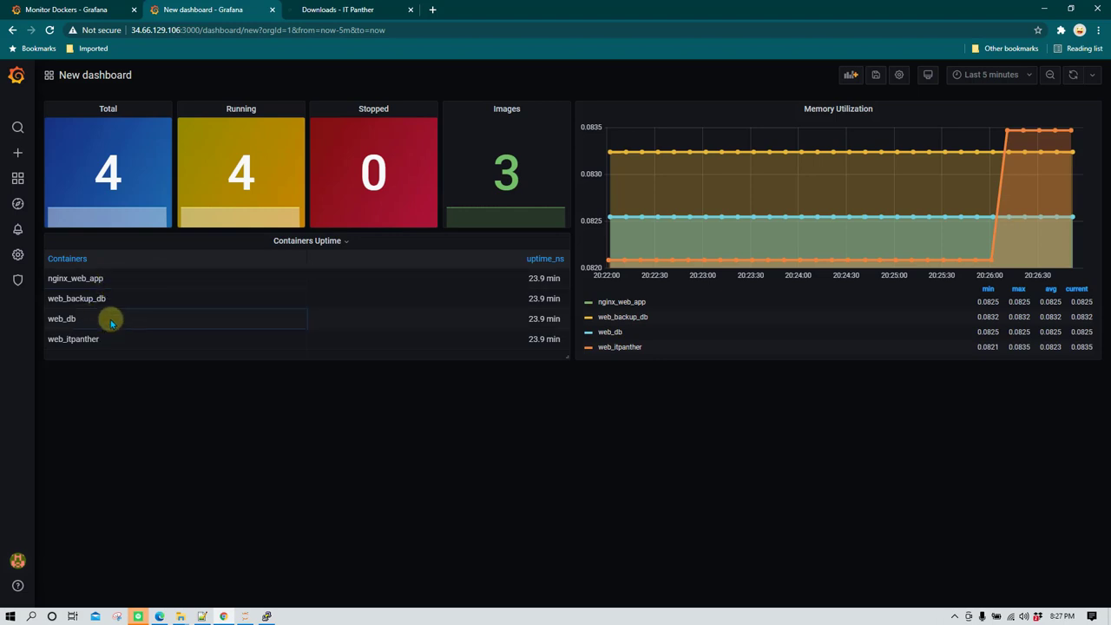
left_click_drag(89, 320, 46, 325)
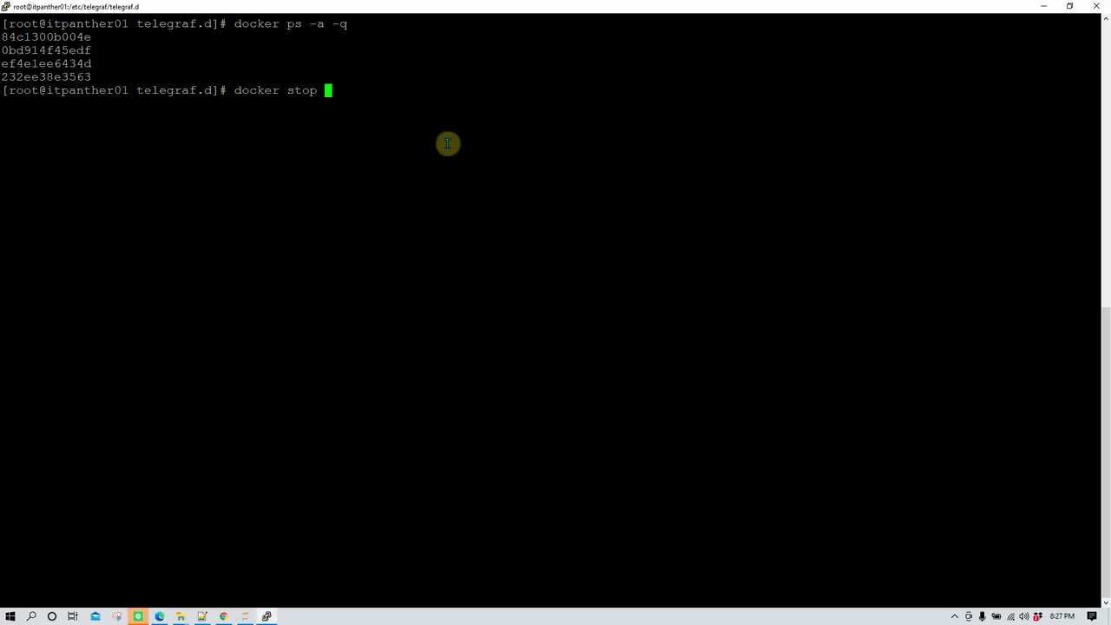
type("web_db")
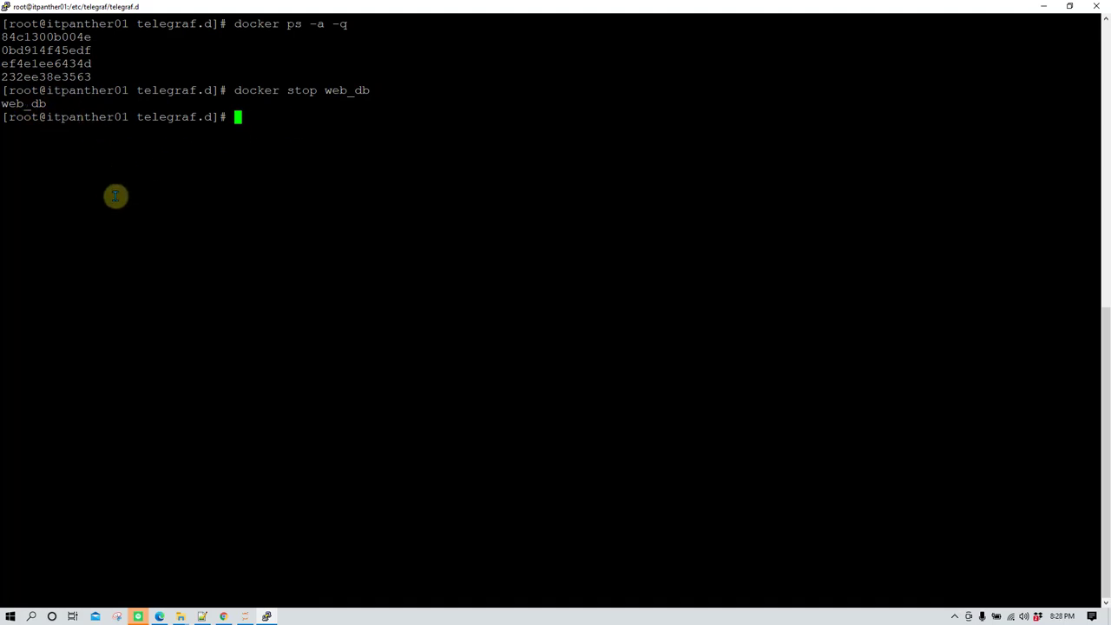
key("alt+Tab")
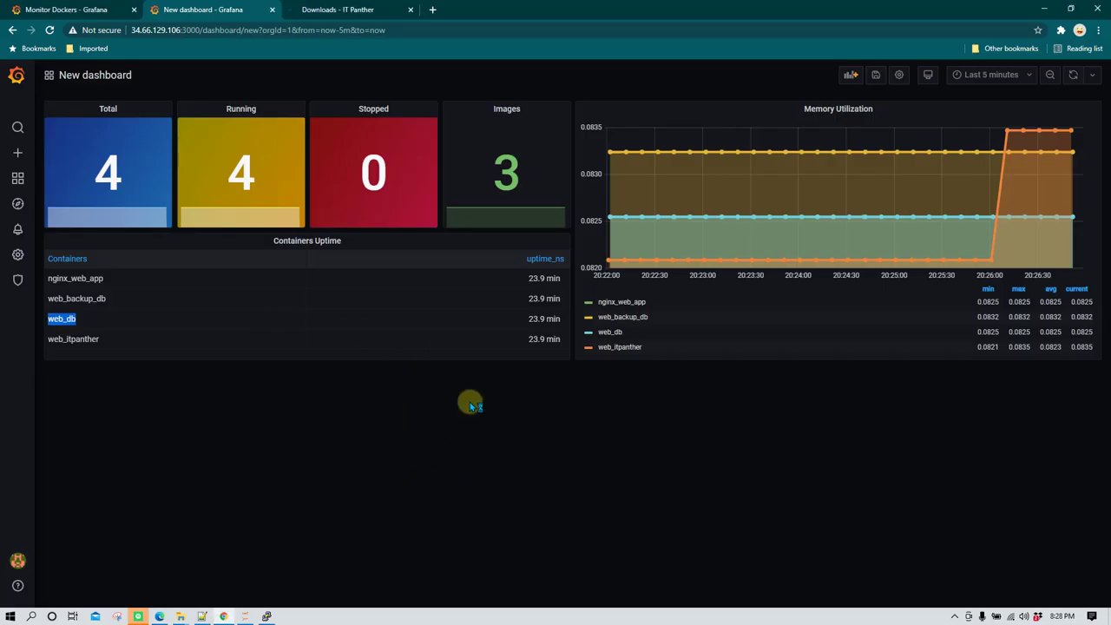
- Set the dashboard's auto-refresh interval to 5s
left_click(1091, 74)
left_click(1075, 111)
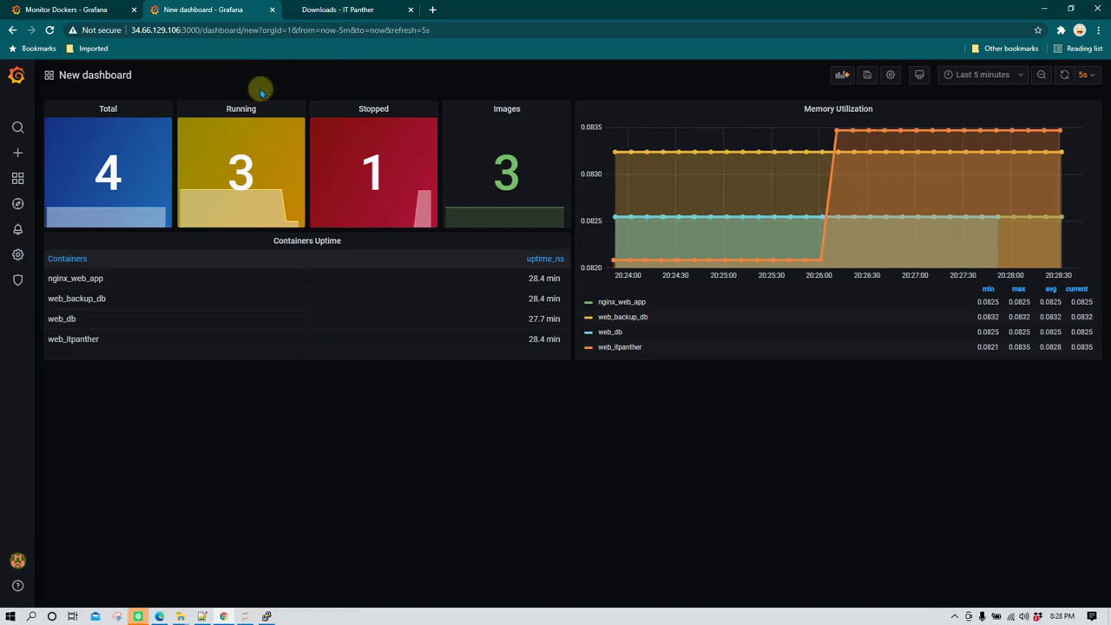
mouse_move(42, 161)
- View the Grafana Dashboard to Monitor docker download on the IT Panther downloads page, and return to the new dashboard
left_click(330, 9)
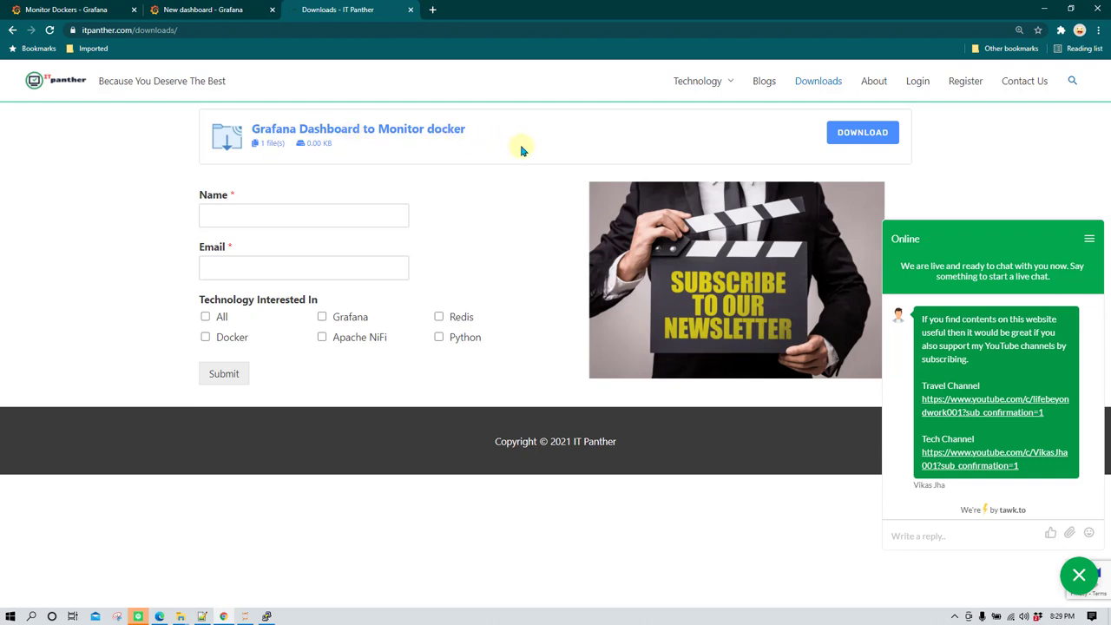
left_click(227, 6)
- Save the dashboard as New dashboard Copy in the General folder and open Grafana's dashboard import page
mouse_move(19, 152)
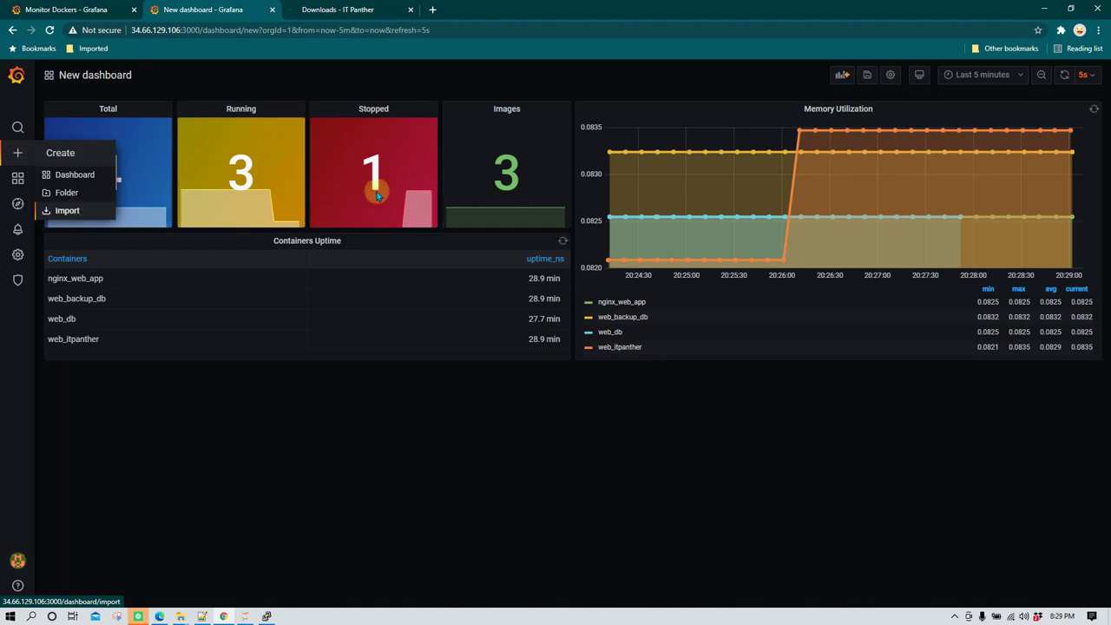
left_click(77, 213)
left_click(495, 188)
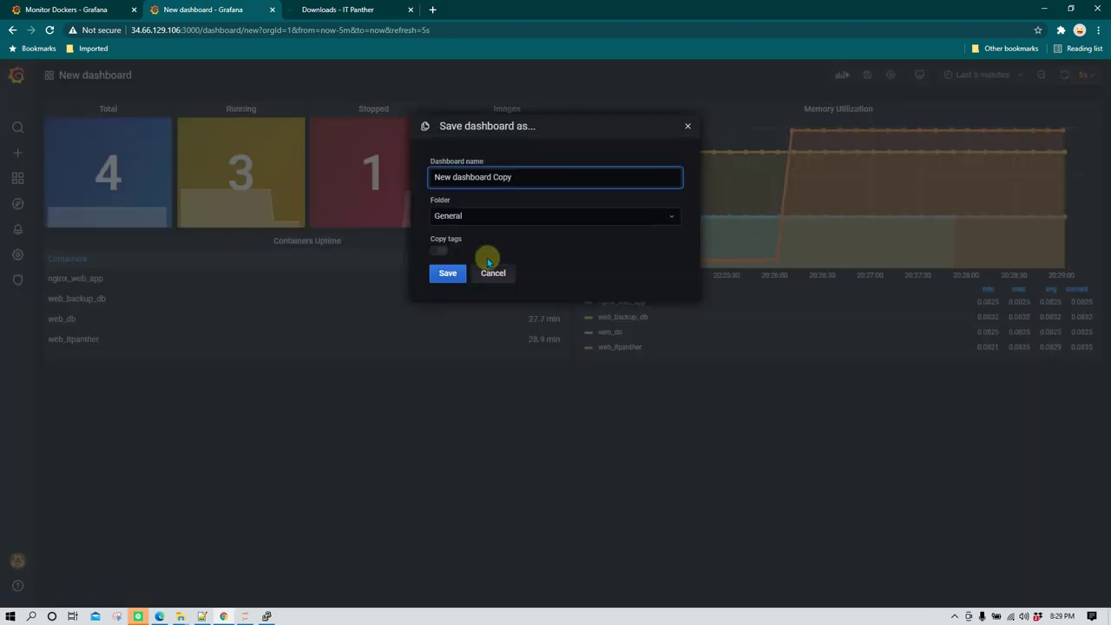
left_click(447, 273)
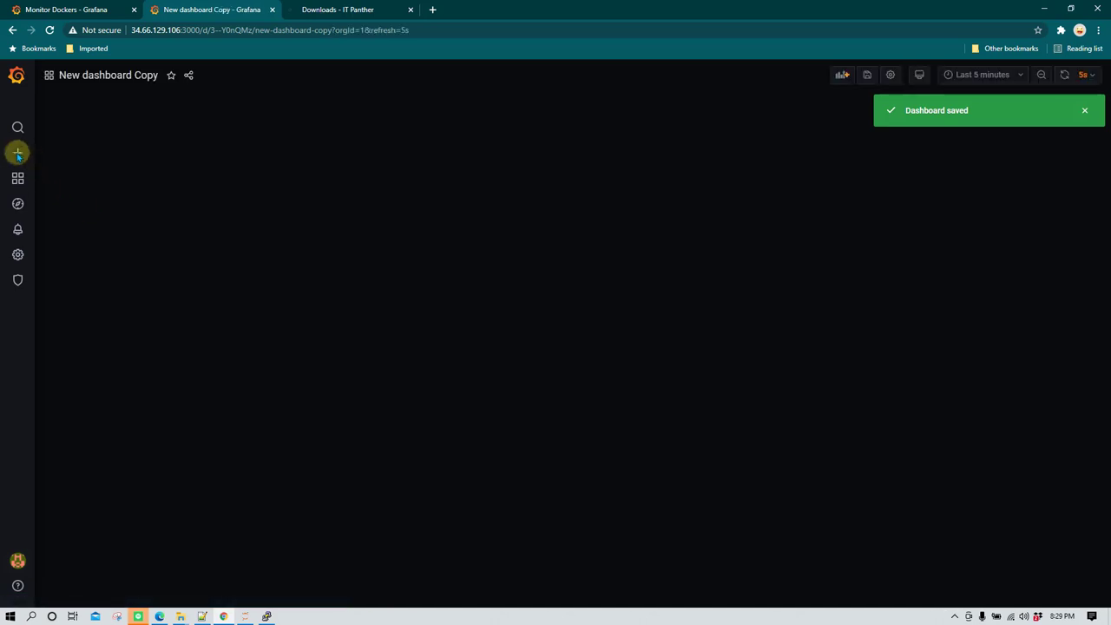
mouse_move(18, 151)
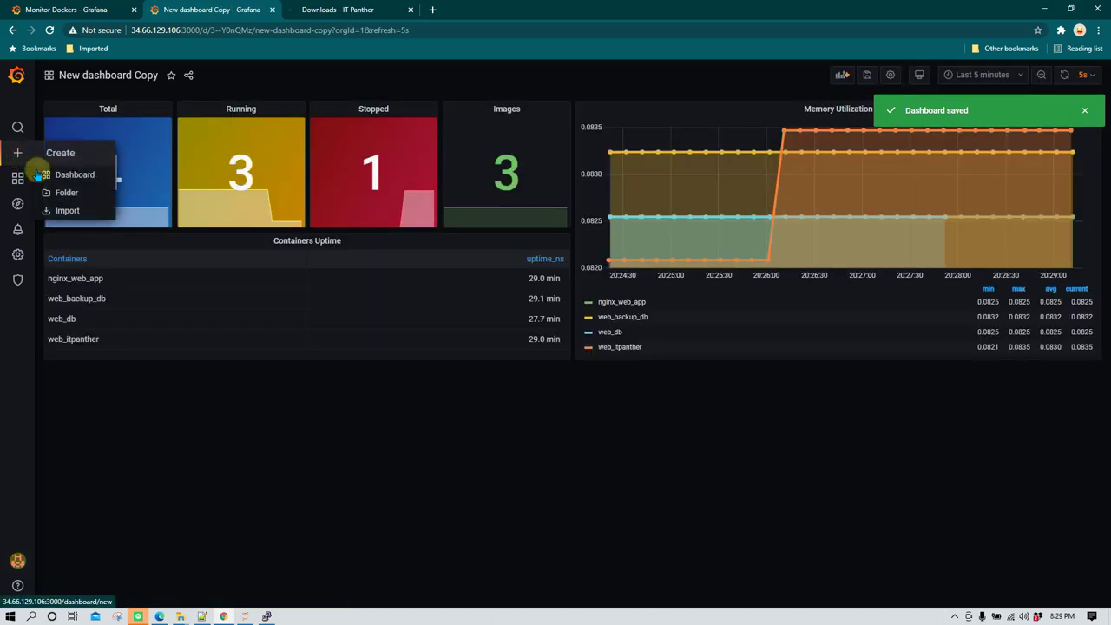
left_click(65, 210)
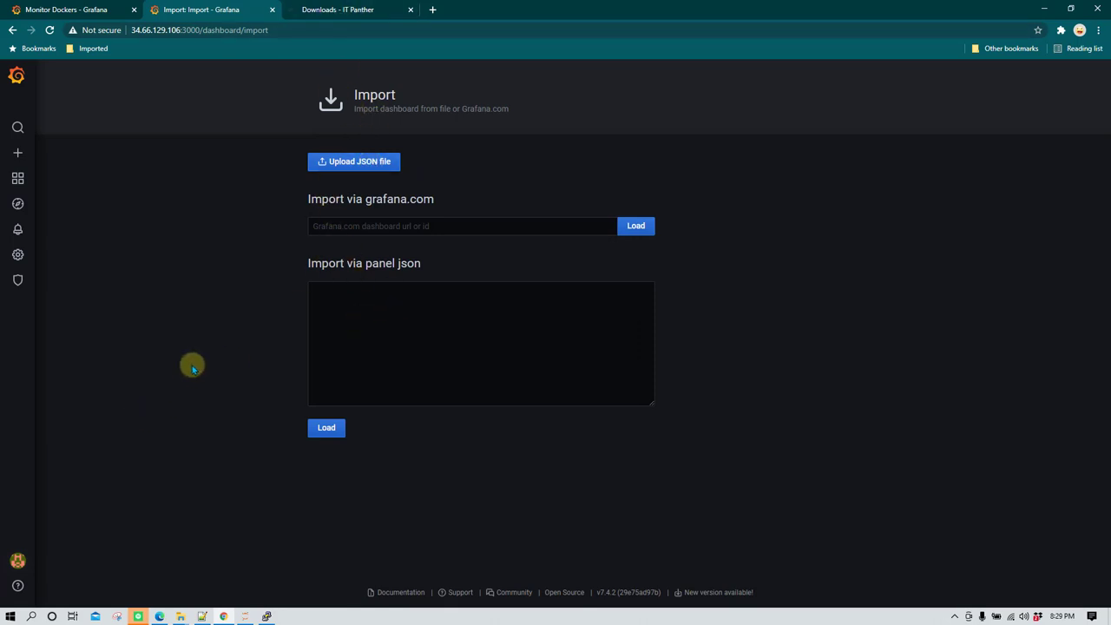
- Review the IT Panther downloads page and its newsletter form again, and switch to the Monitor Dockers dashboard
left_click(345, 13)
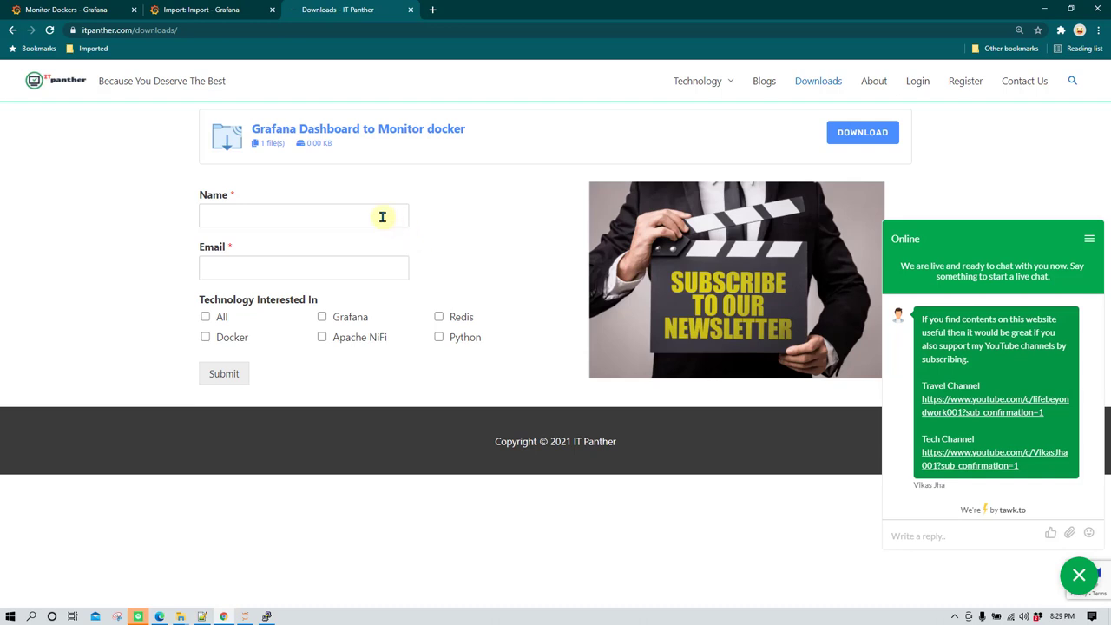
left_click(292, 217)
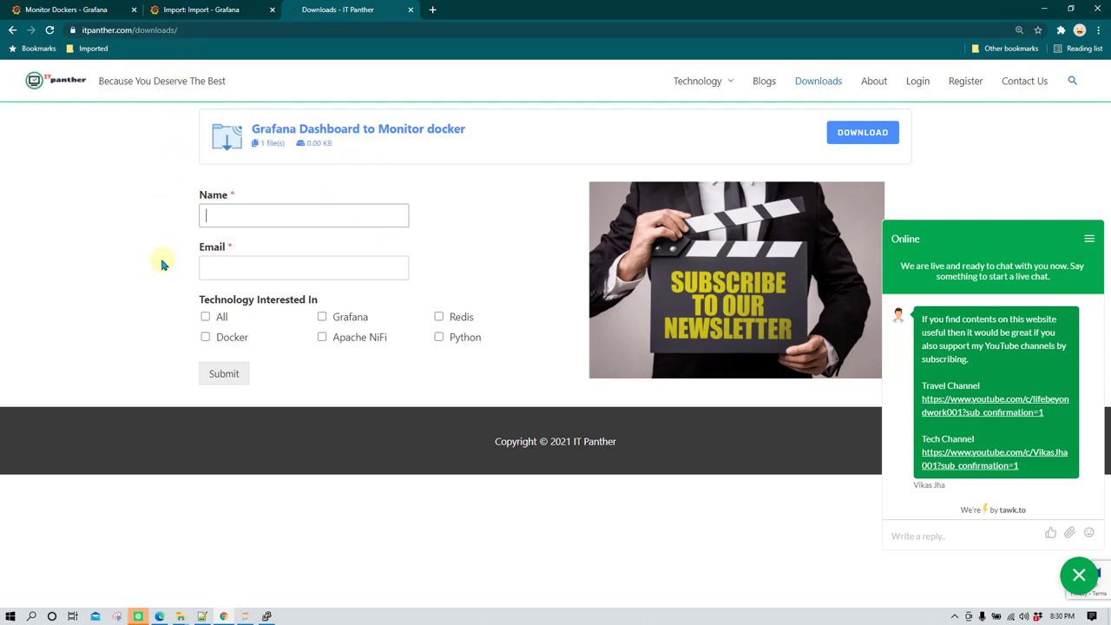
left_click(215, 9)
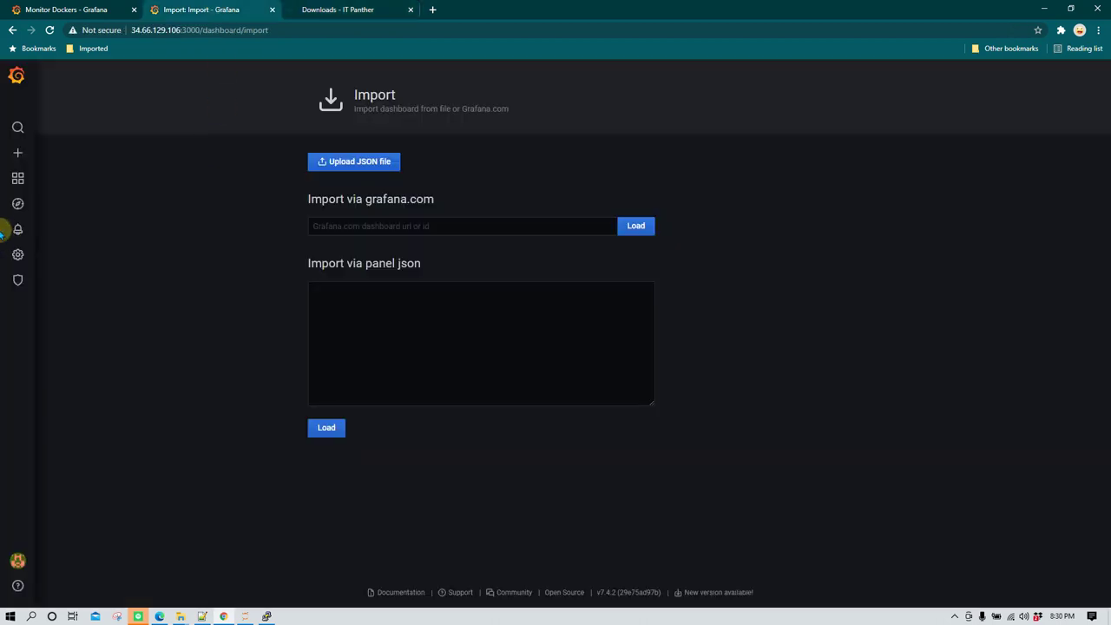
left_click(41, 7)
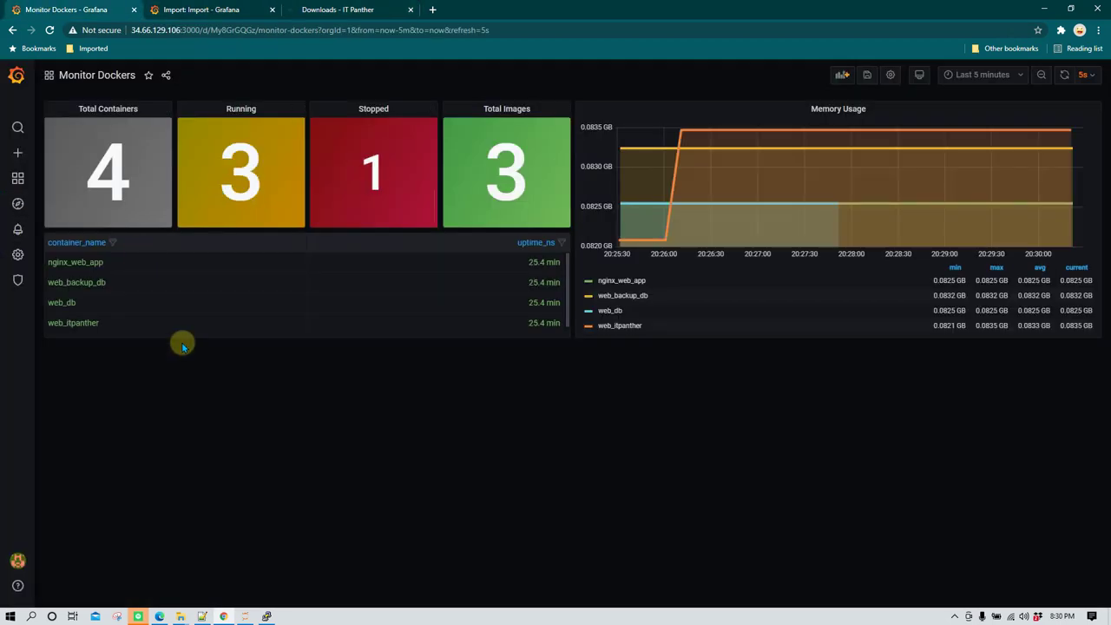